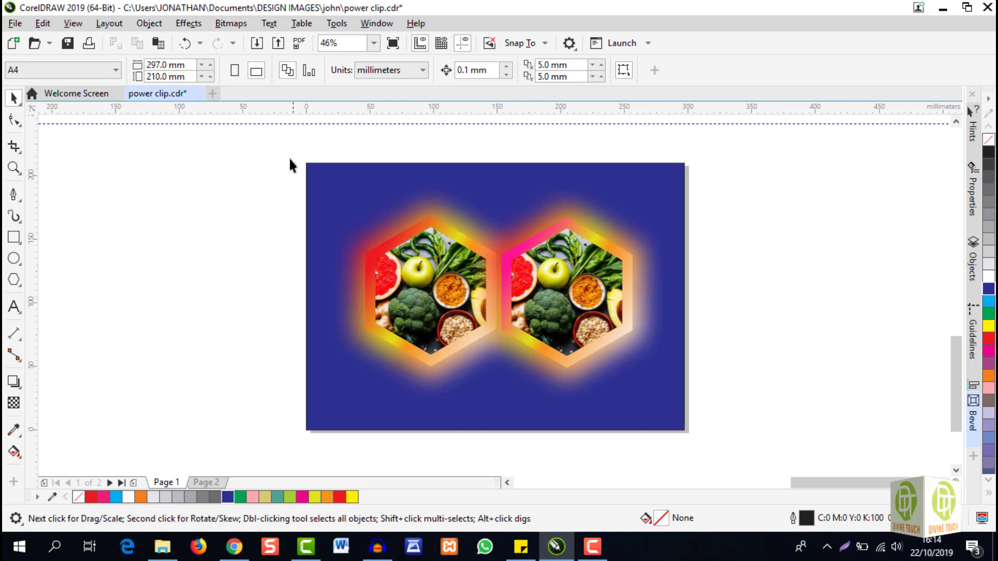
Switch to Chrome, look through the YouTube channel's uploaded videos, and return to the CorelDRAW design.
drag(279, 149, 713, 453)
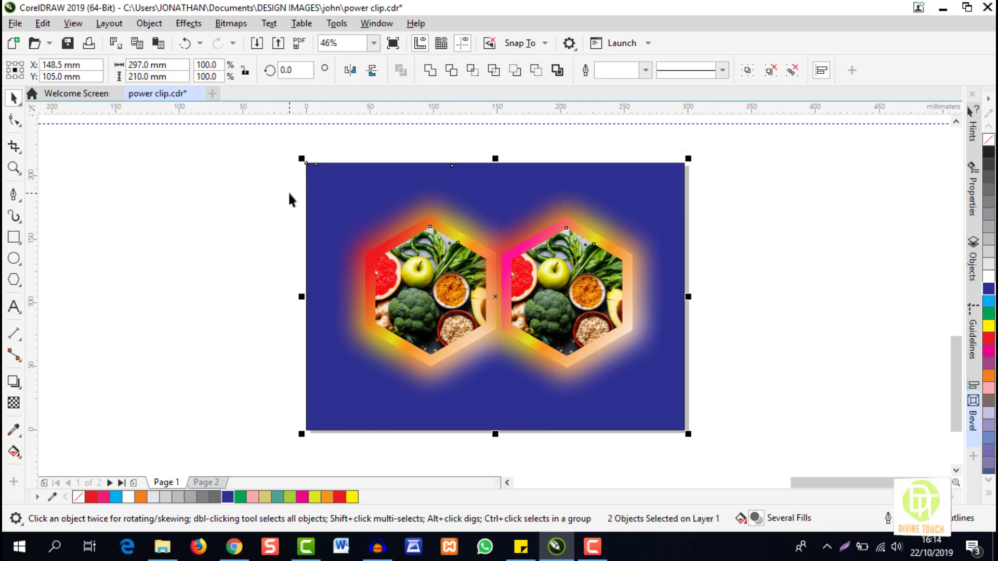
click(242, 551)
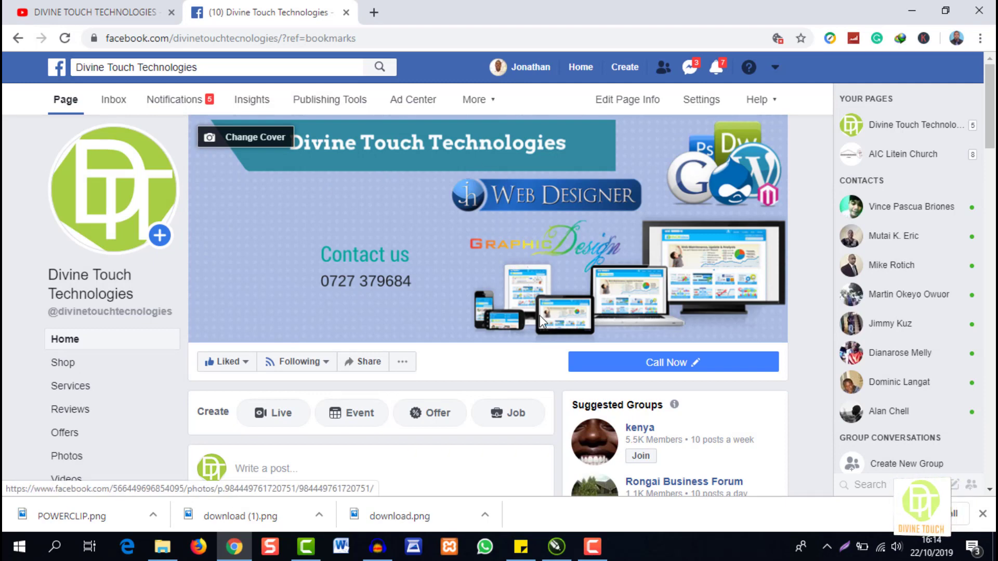
click(144, 17)
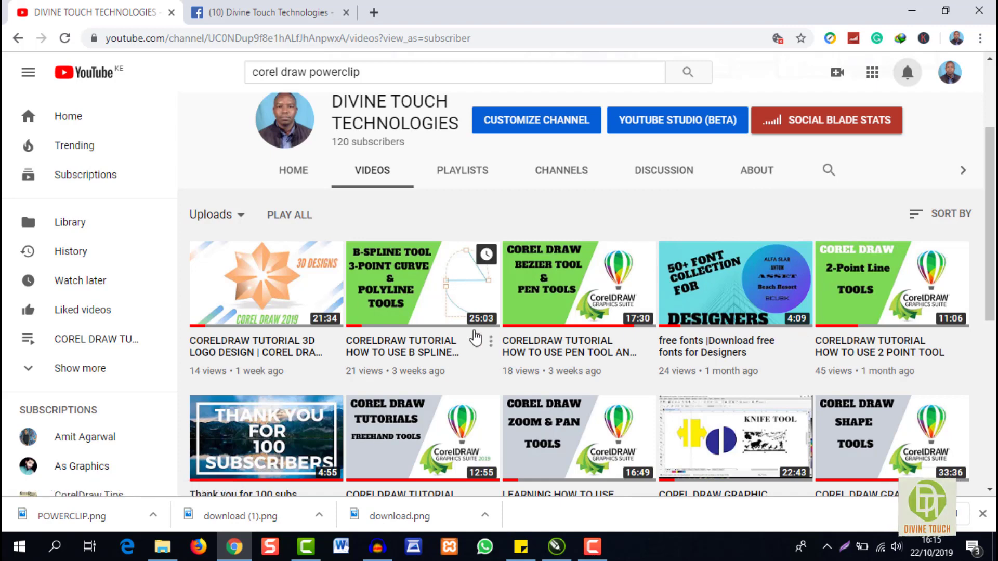
scroll(476, 337, down, 1)
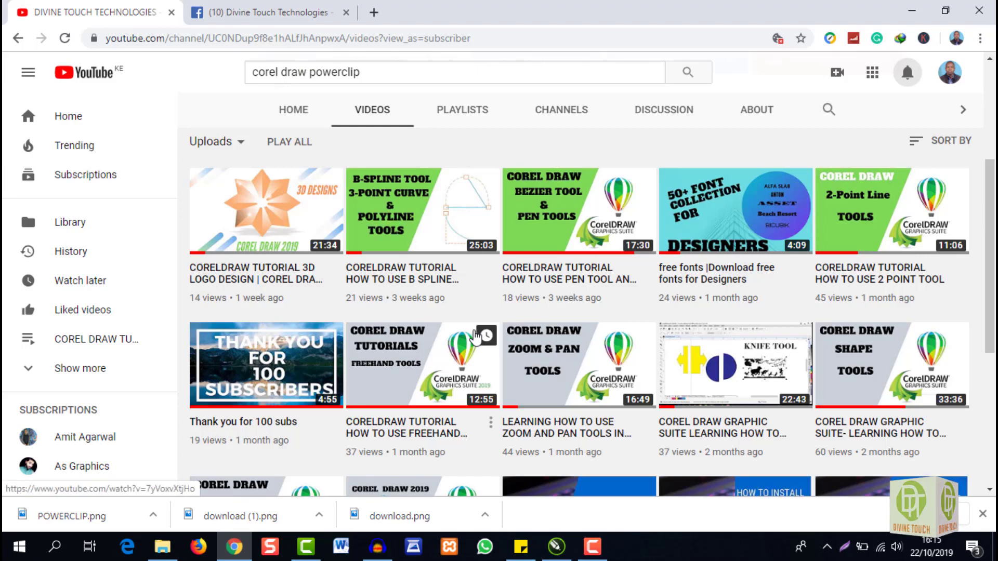
scroll(554, 278, down, 3)
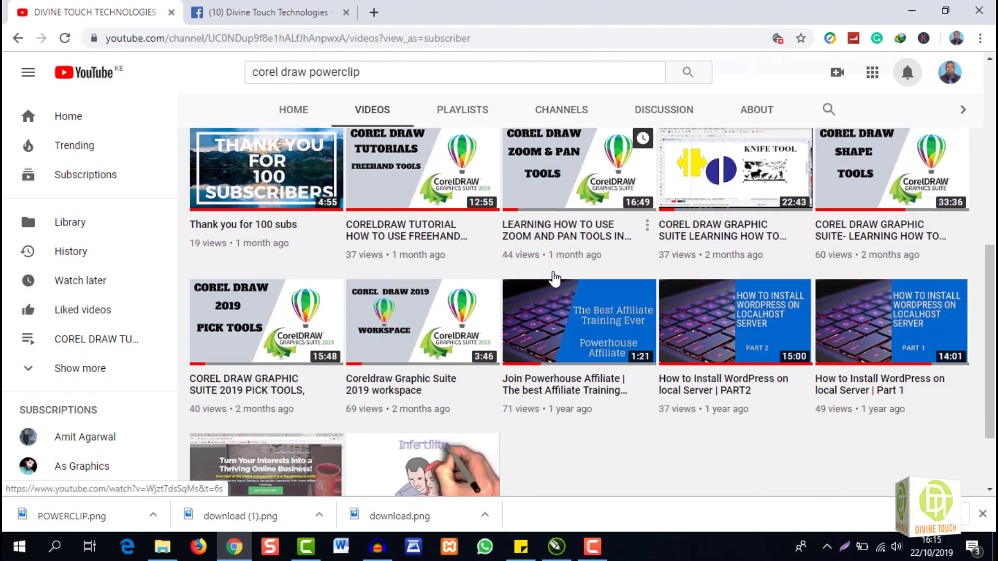
scroll(546, 291, down, 2)
scroll(537, 302, up, 3)
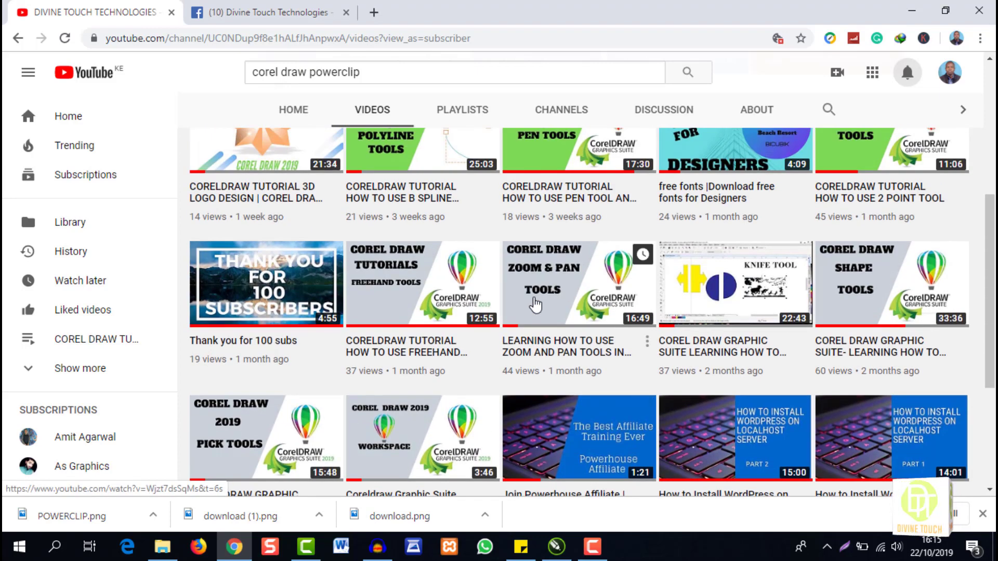
scroll(536, 306, up, 5)
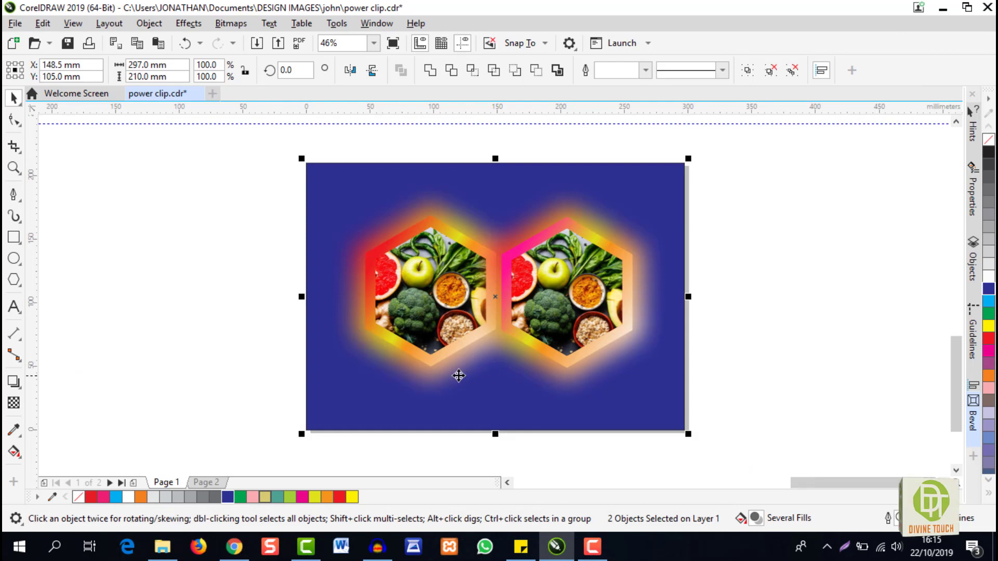
click(911, 10)
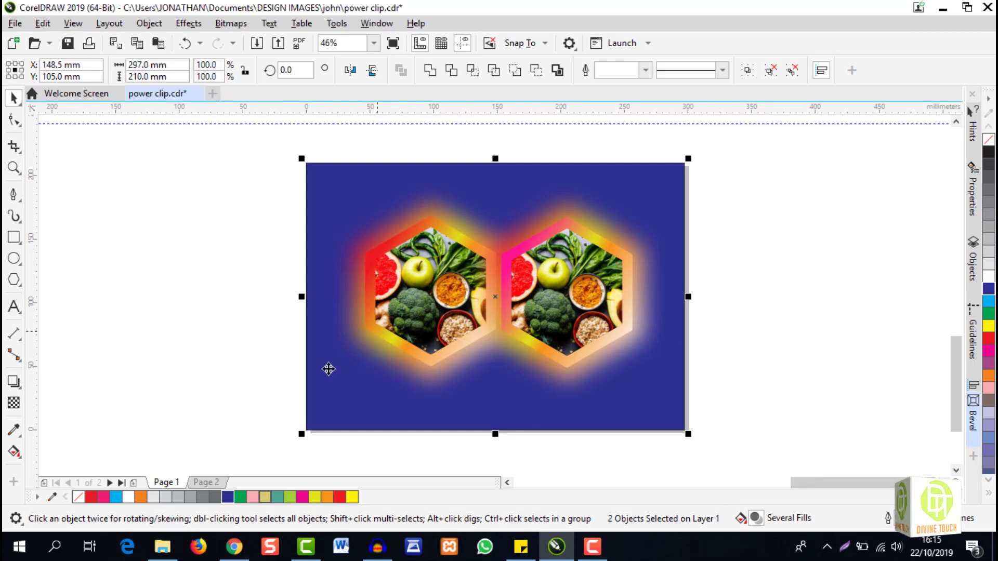
click(186, 201)
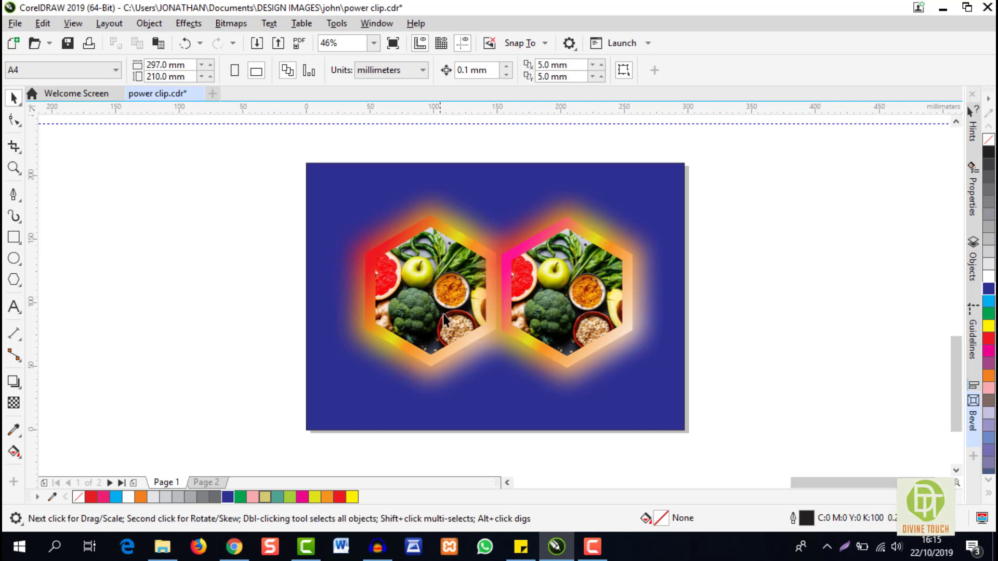
Draw a six-sided polygon about 138 × 159 mm in the middle of Page 2.
click(216, 481)
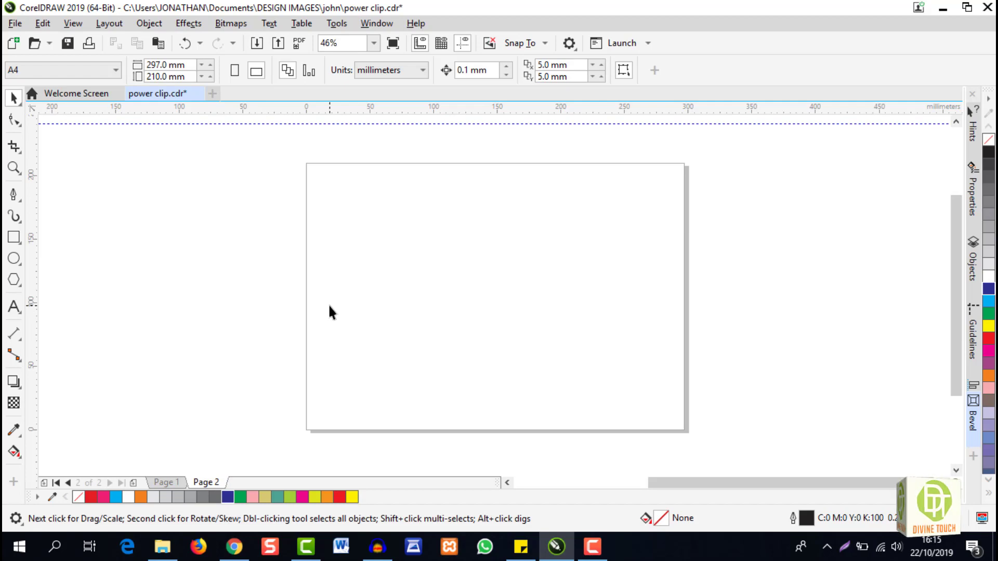
click(13, 280)
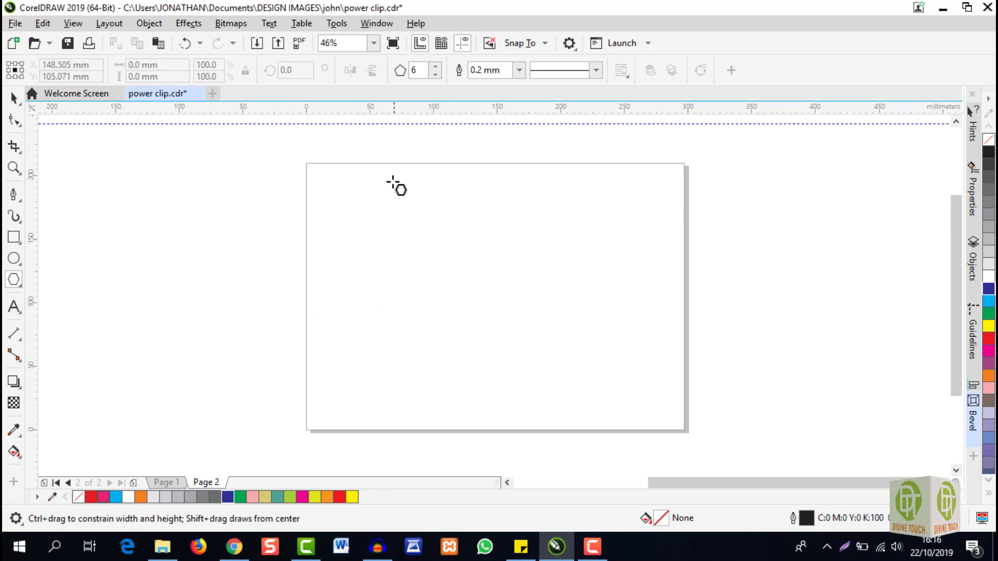
drag(401, 181, 595, 342)
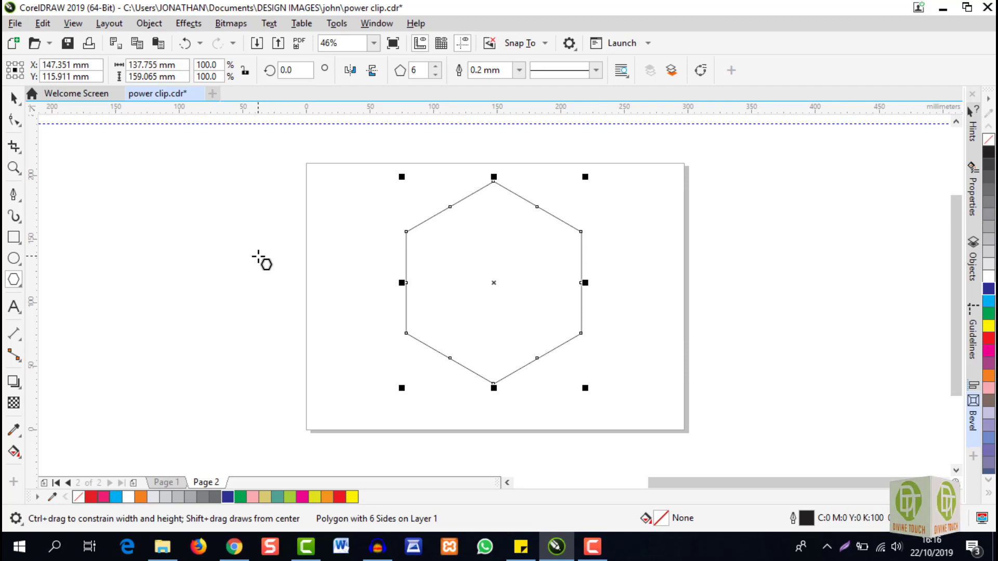
Make a concentric copy of the hexagon scaled to about 80.5%, and delete that copy.
click(14, 97)
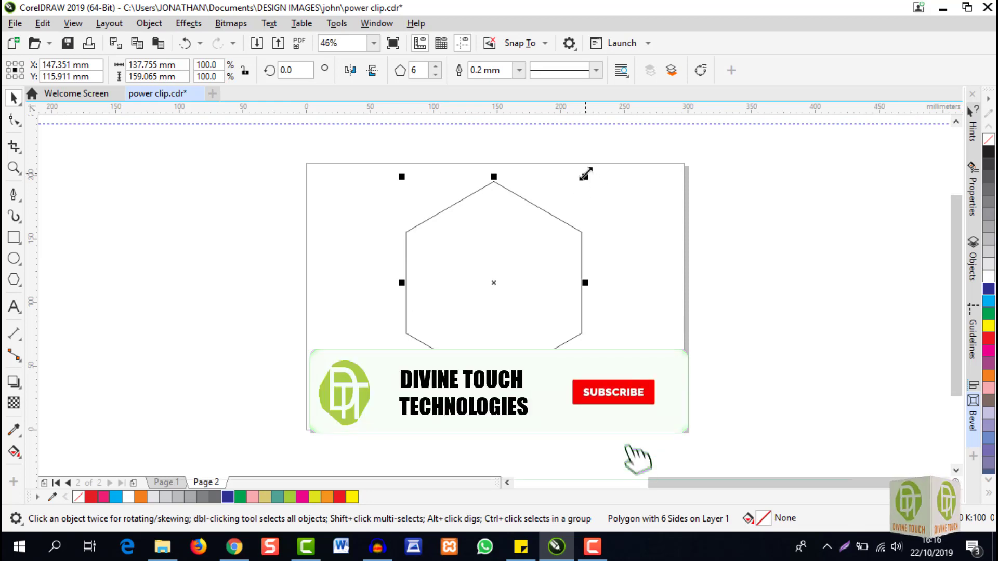
drag(586, 175, 575, 193)
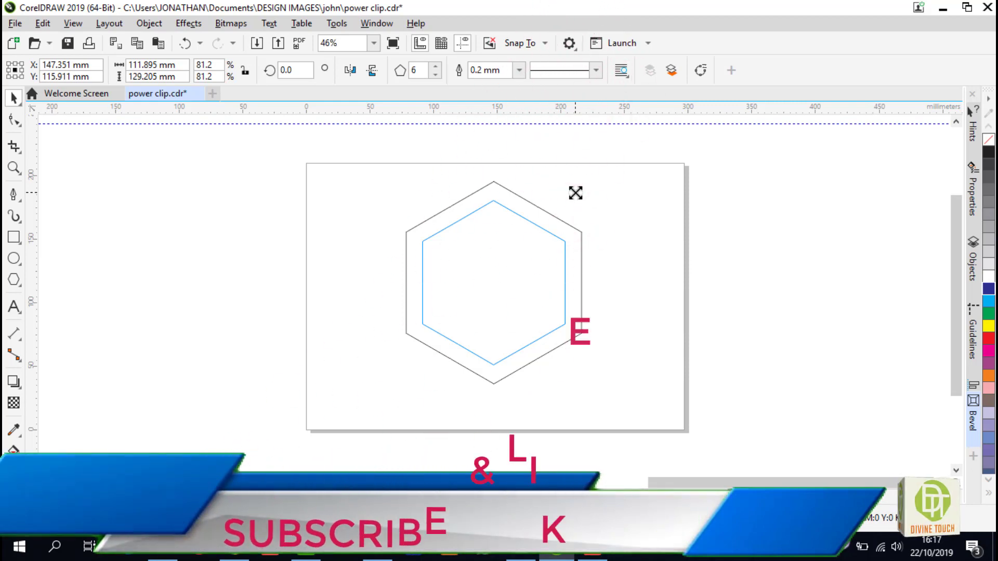
drag(575, 193, 575, 194)
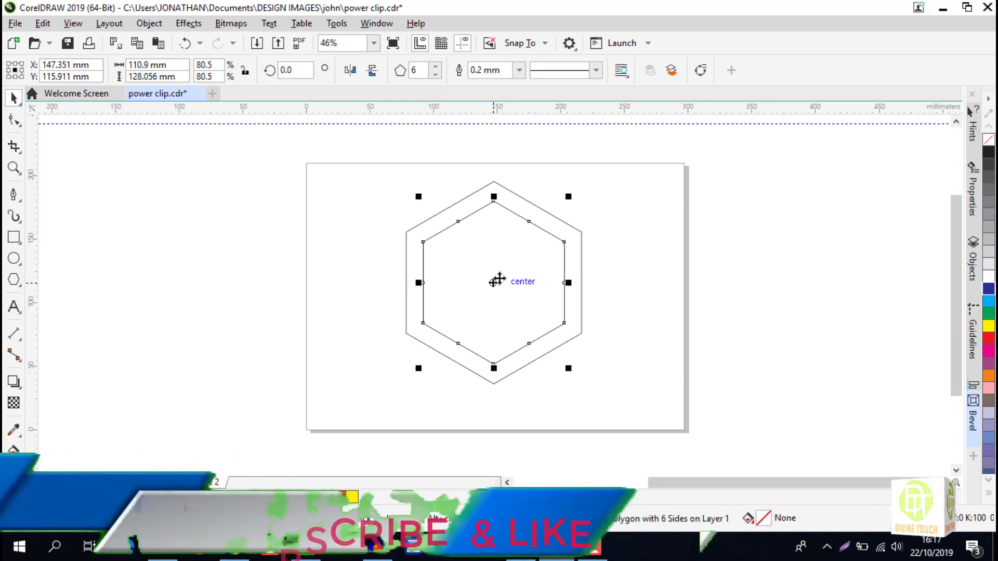
drag(498, 280, 292, 285)
key(Delete)
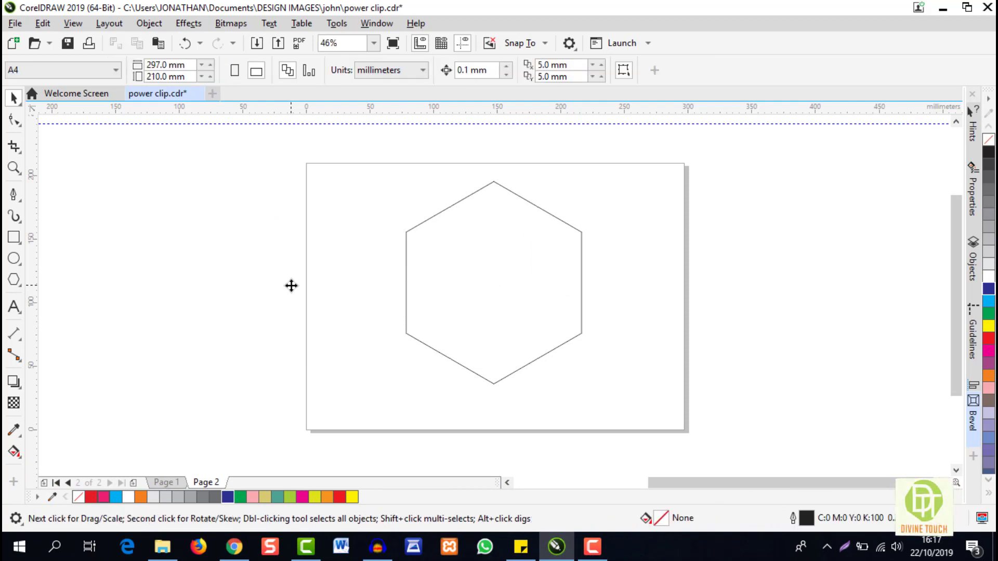
Duplicate the hexagon to the left of the original and scale the copy about its centre to about 83.8%.
click(504, 251)
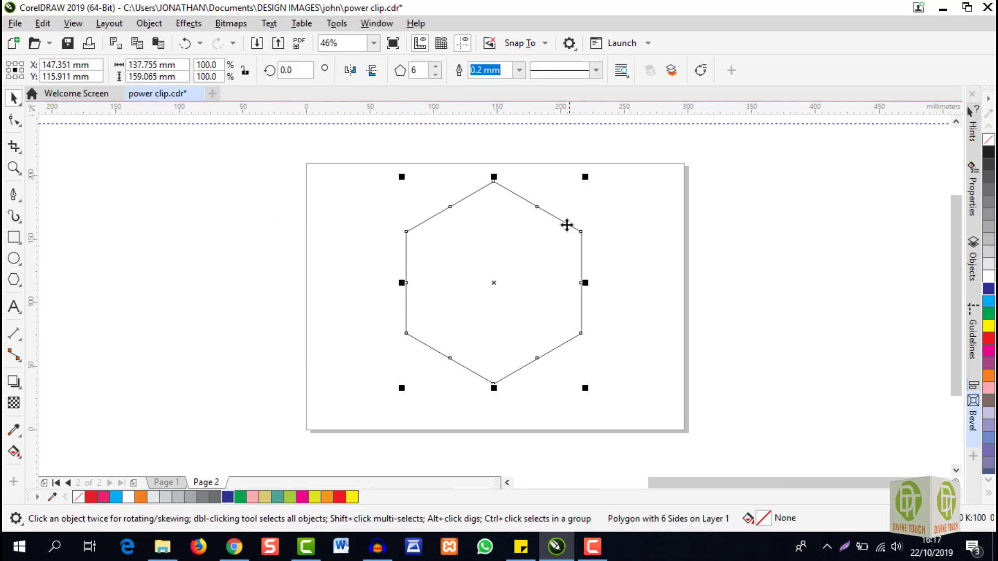
drag(494, 282, 270, 268)
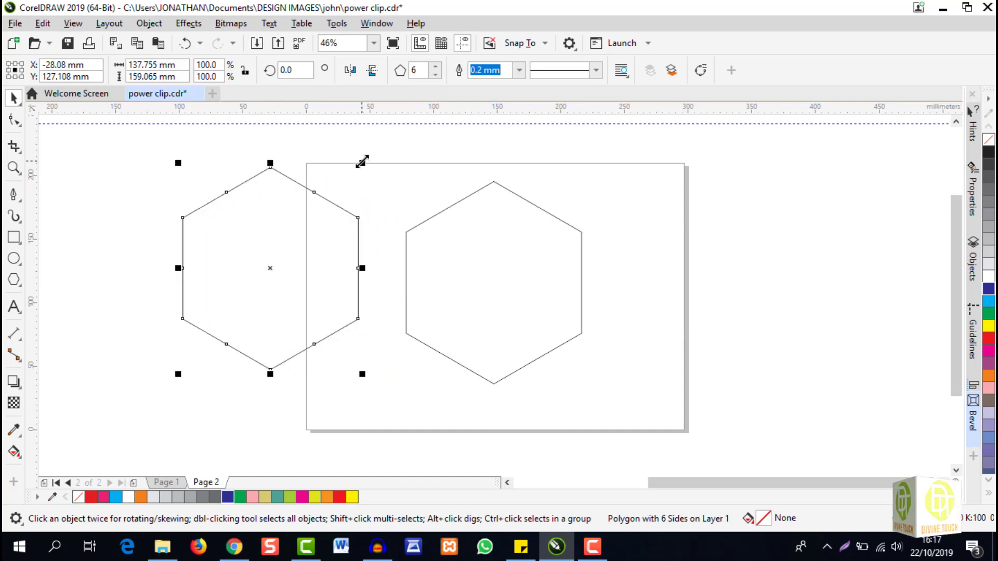
drag(362, 161, 354, 179)
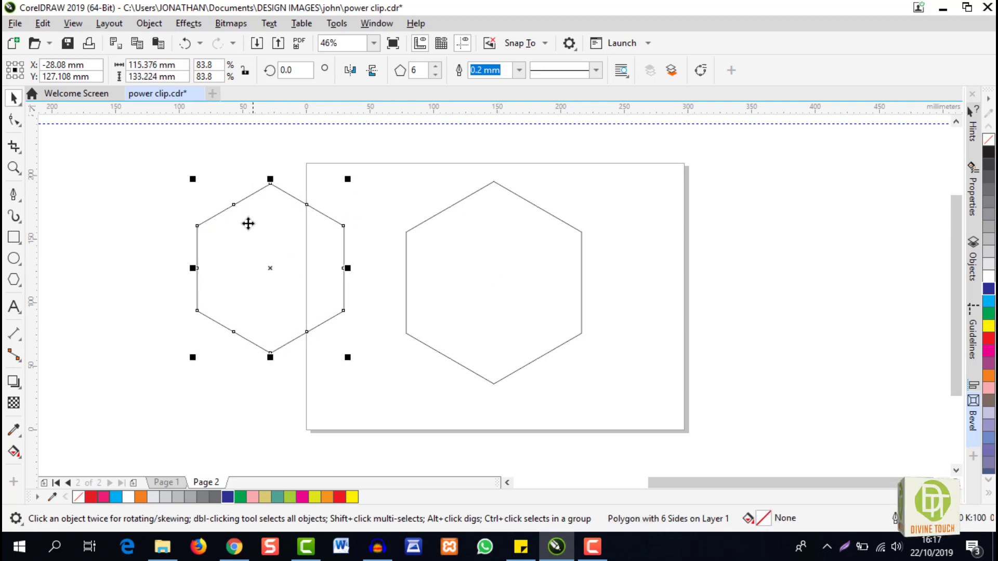
Centre both hexagons on the page so the smaller one sits inside the larger one.
shift+click(477, 275)
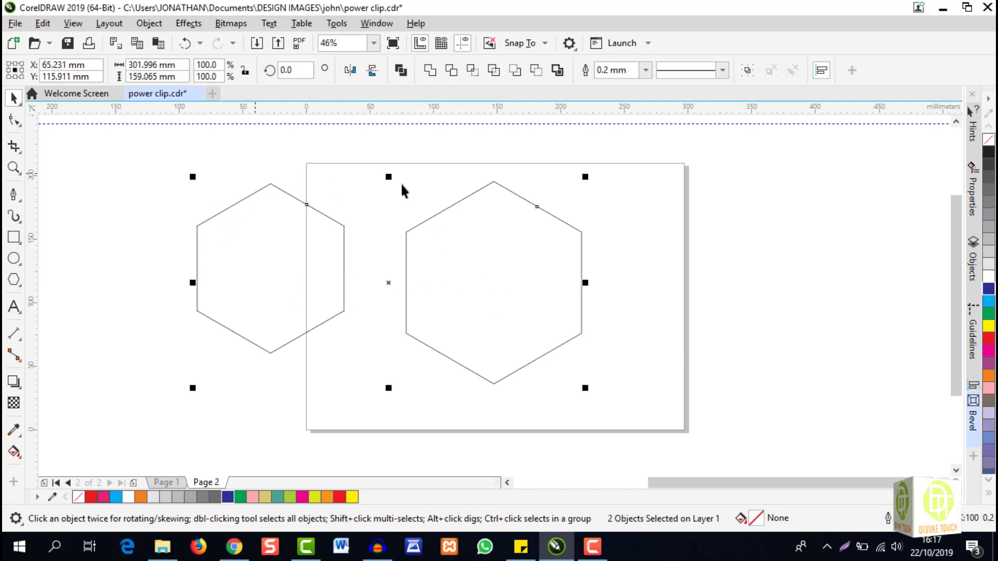
key(p)
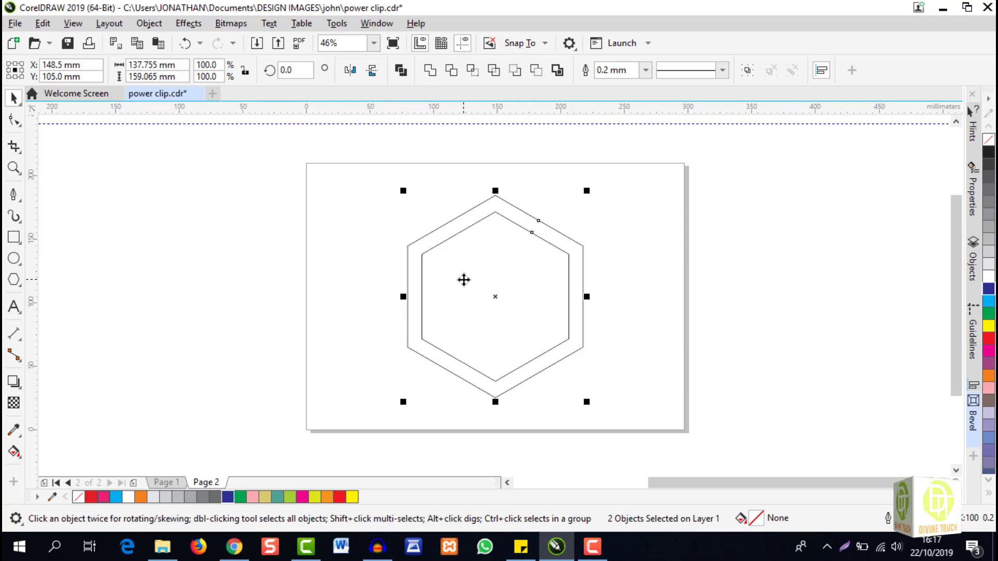
click(757, 288)
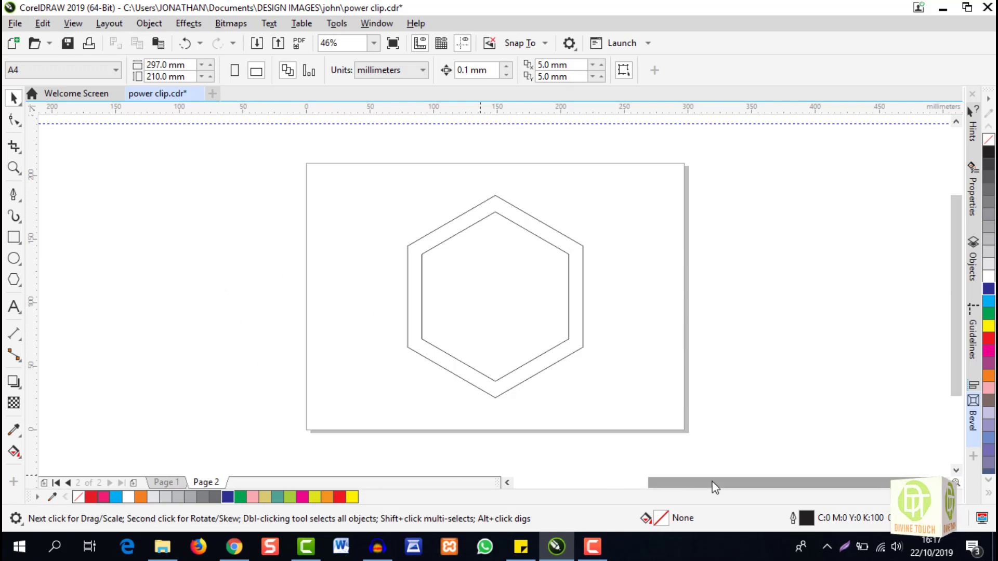
Move the food photo closer to the page, placing it just outside the page's left edge.
drag(710, 485, 566, 475)
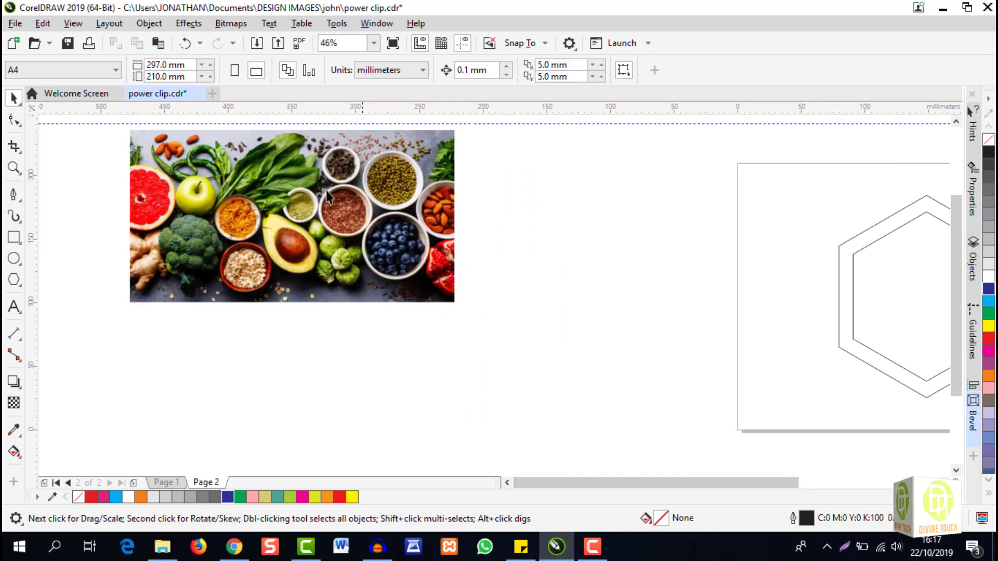
drag(234, 193, 485, 232)
drag(612, 477, 678, 485)
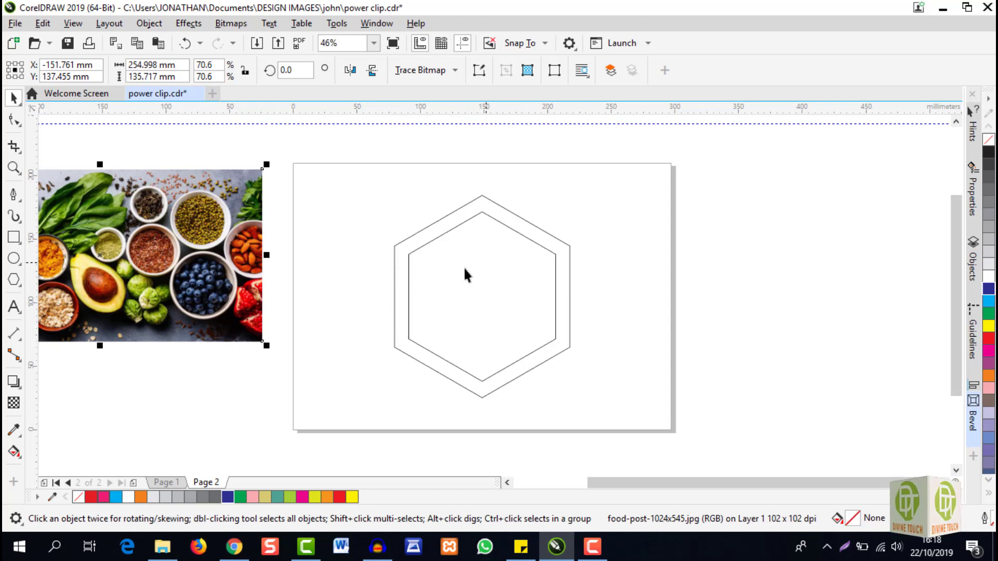
Use Smart Fill to fill the band between the two hexagons with red and a 1.0 mm pink outline.
click(486, 276)
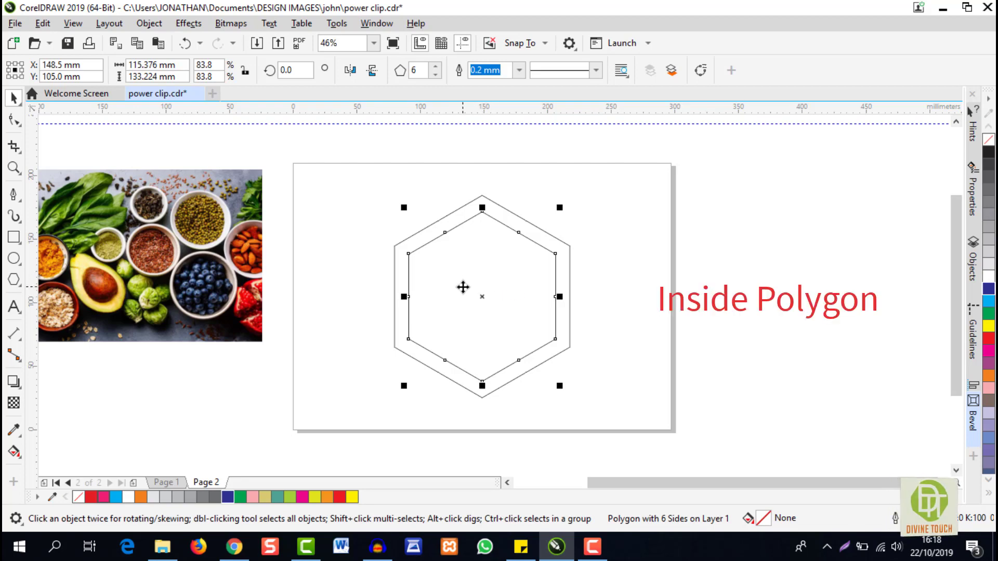
click(349, 243)
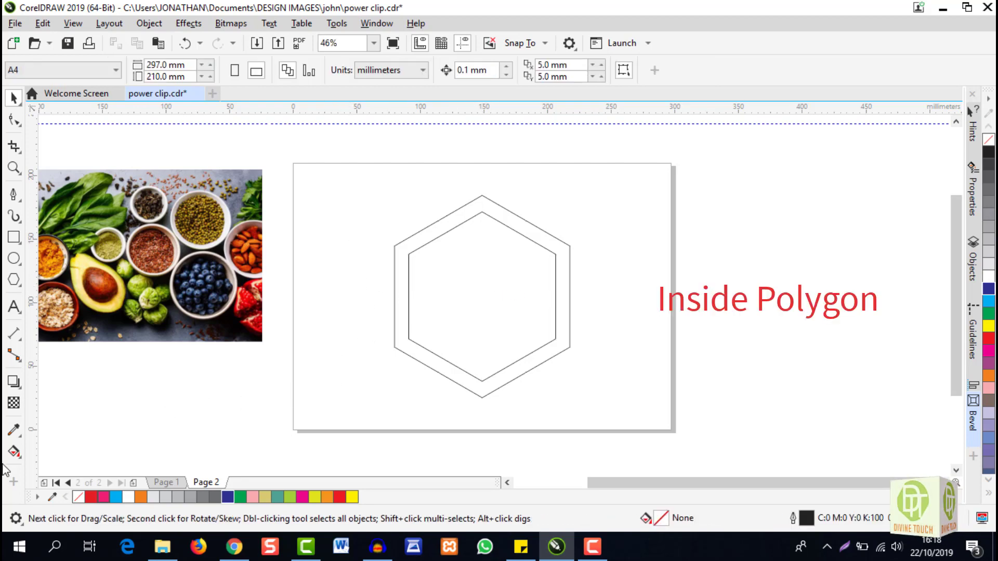
click(11, 455)
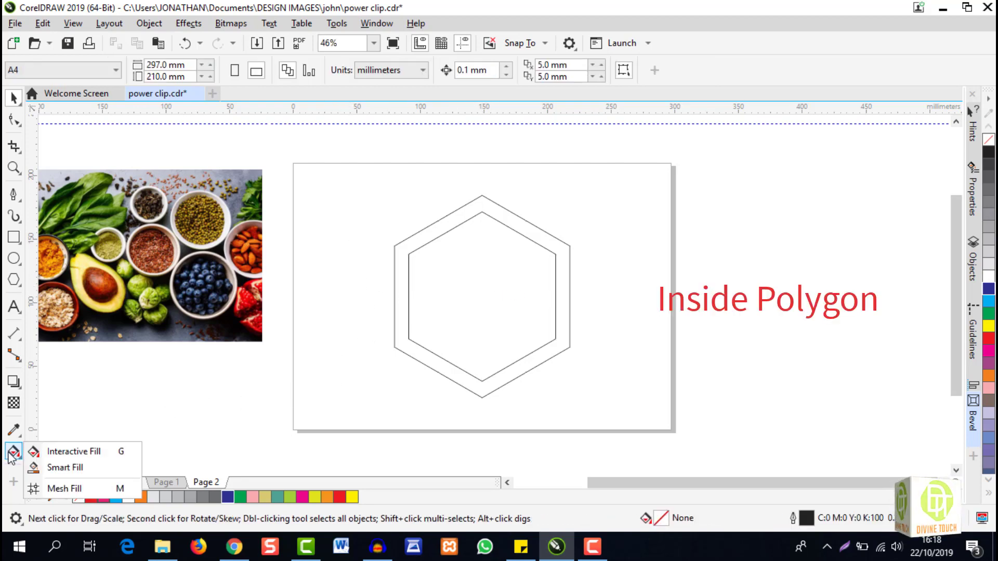
click(9, 452)
click(13, 451)
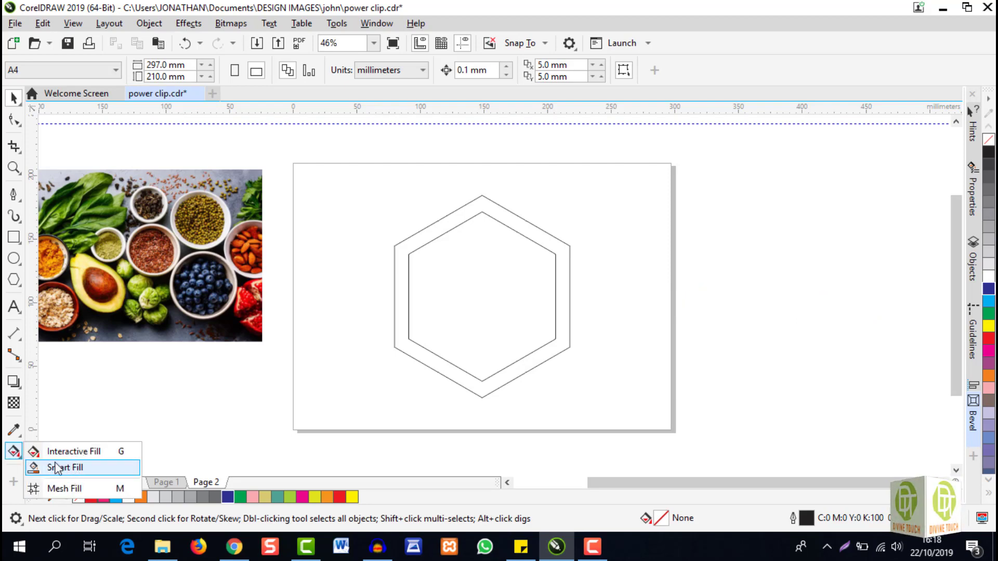
click(73, 468)
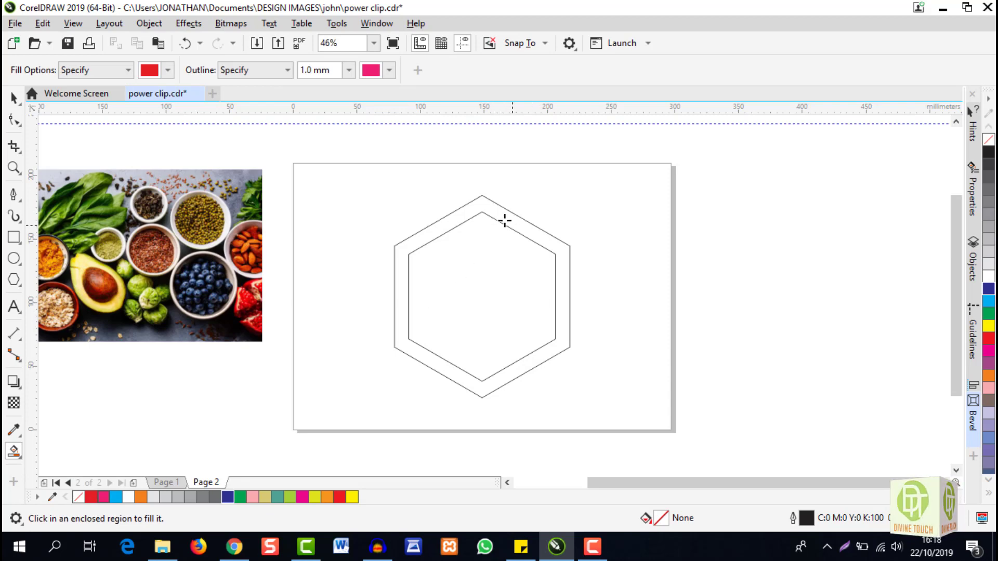
scroll(523, 229, up, 2)
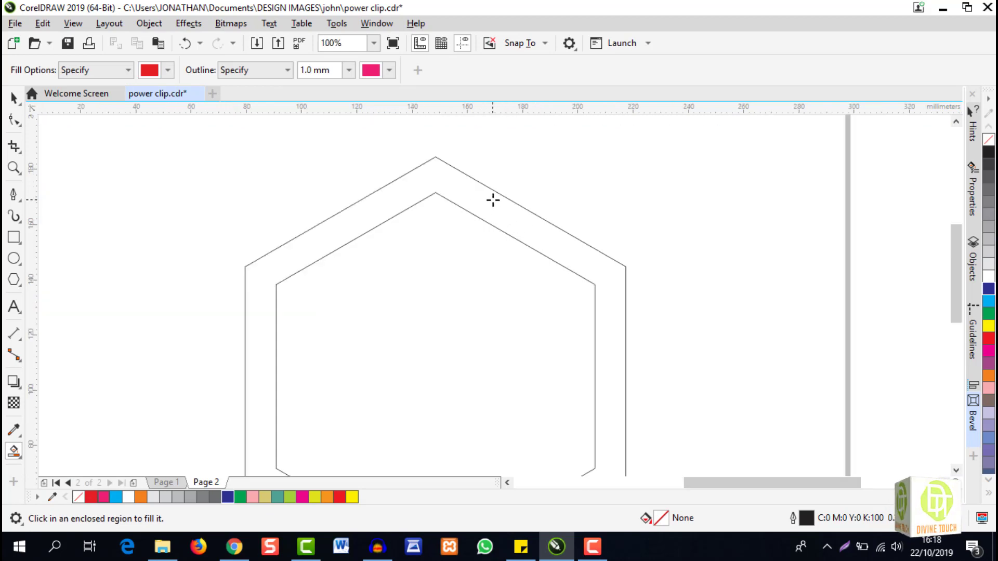
click(485, 212)
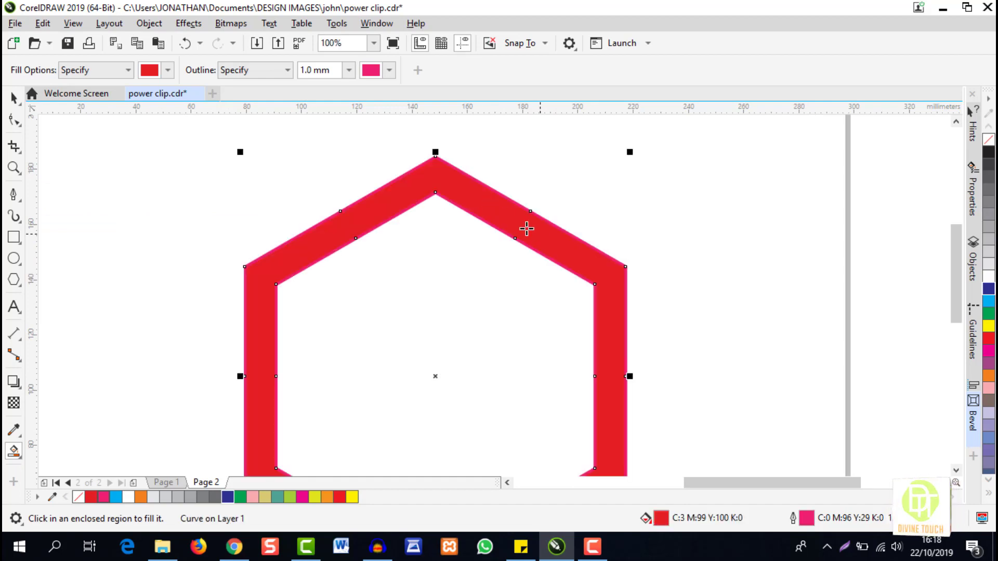
Remove the outline from the red hexagonal ring.
scroll(435, 334, down, 2)
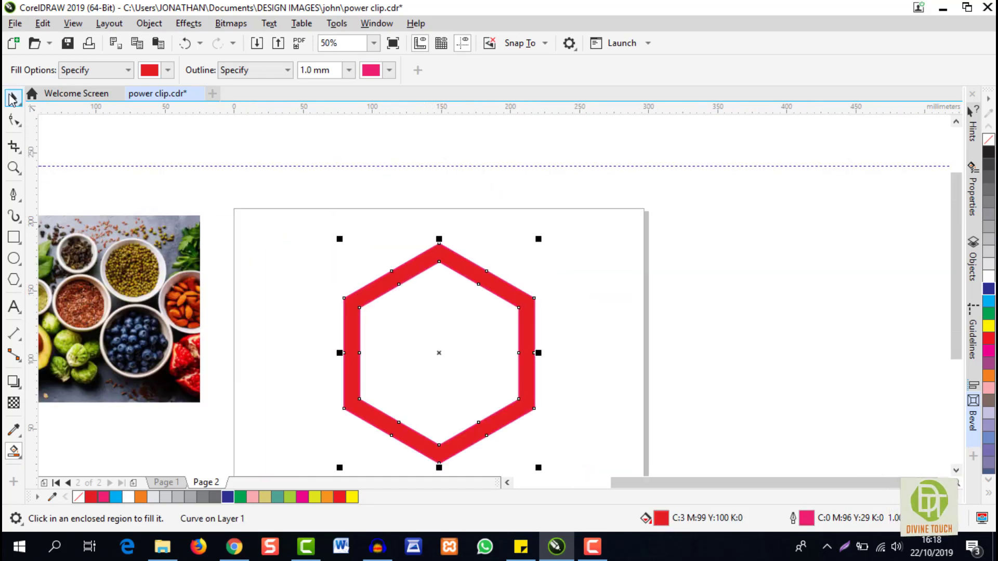
click(14, 98)
scroll(457, 280, up, 4)
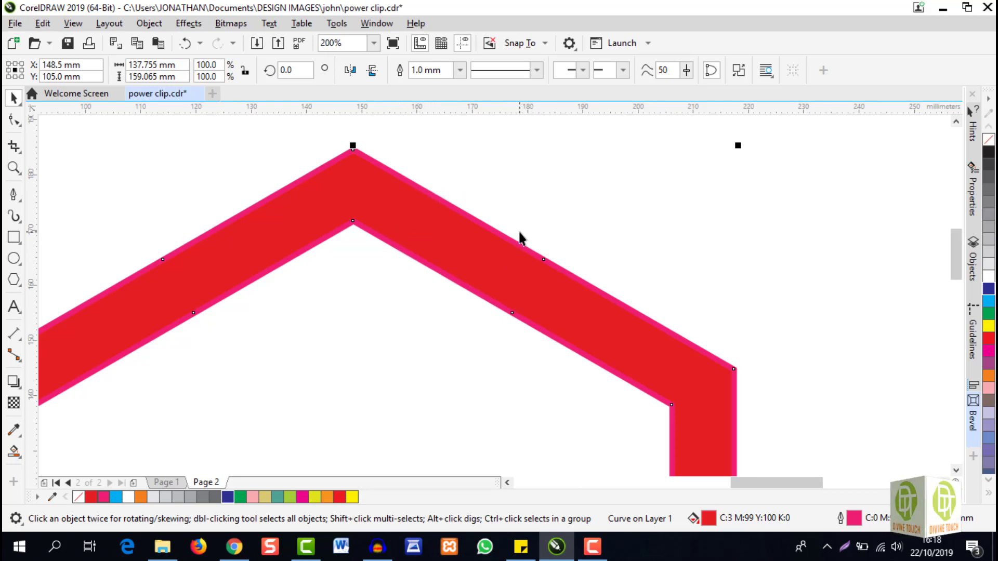
right_click(992, 144)
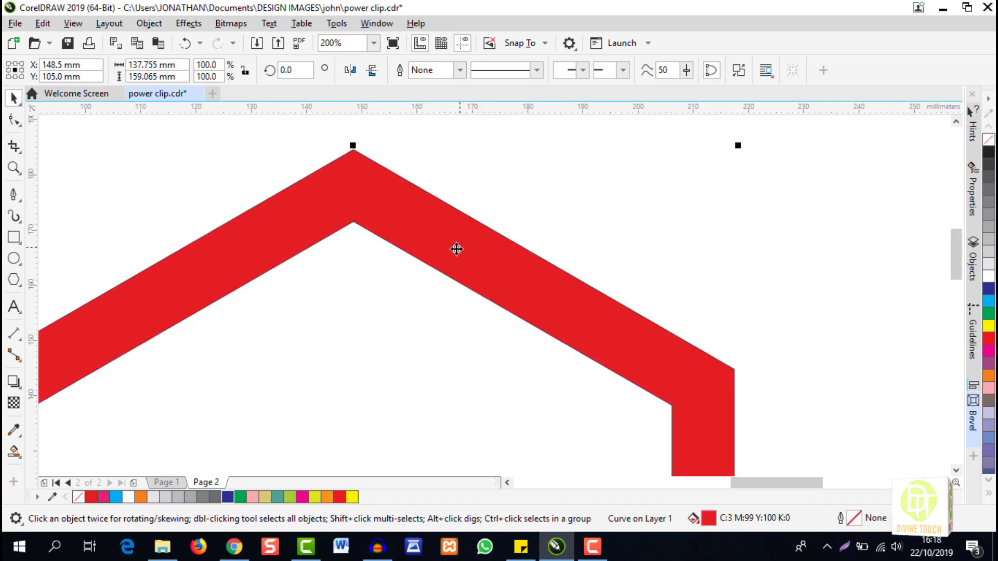
scroll(458, 248, down, 4)
click(609, 290)
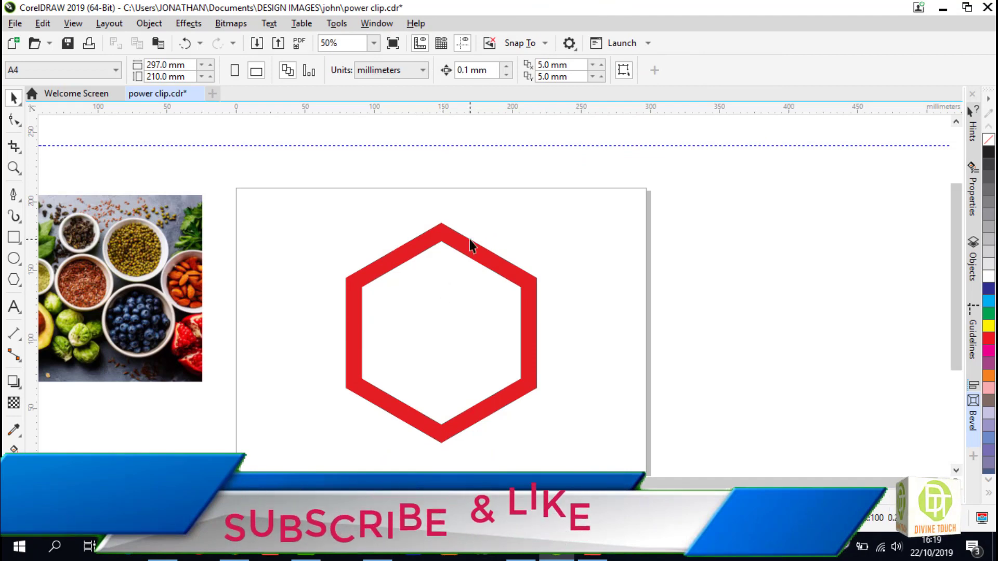
Move the red hexagonal ring up and to the right, and delete the larger outlined hexagon beneath it.
drag(468, 245, 536, 187)
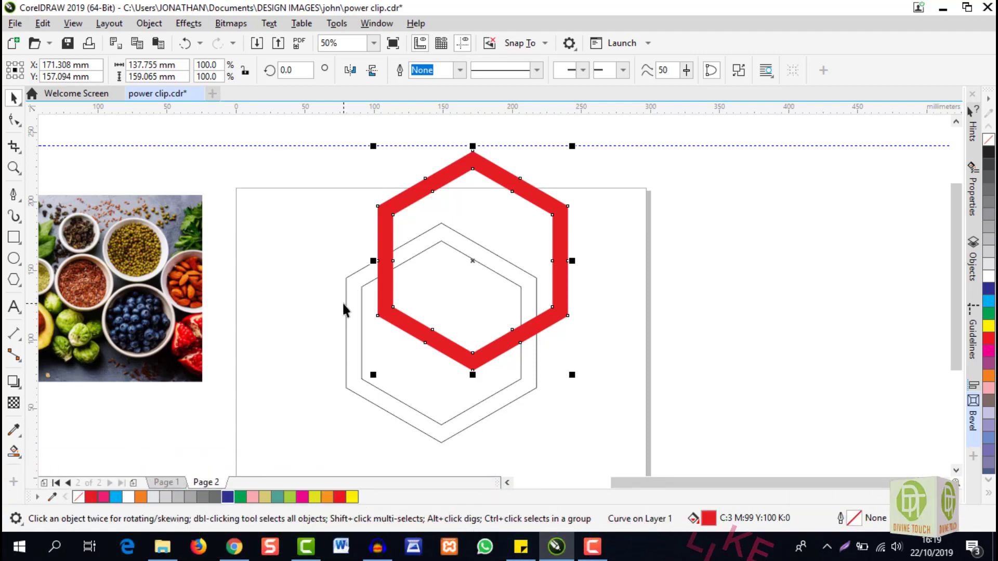
click(346, 293)
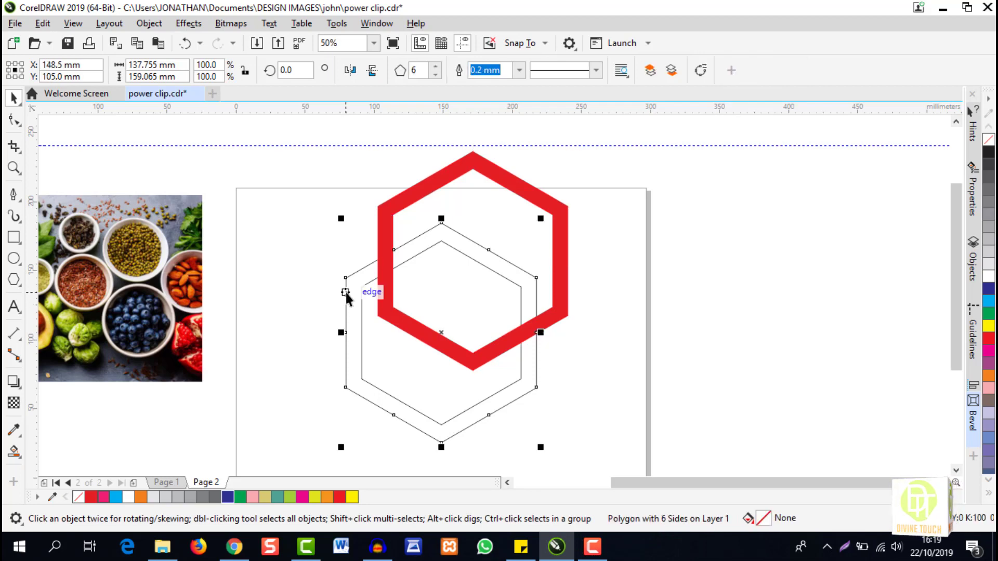
right_click(345, 291)
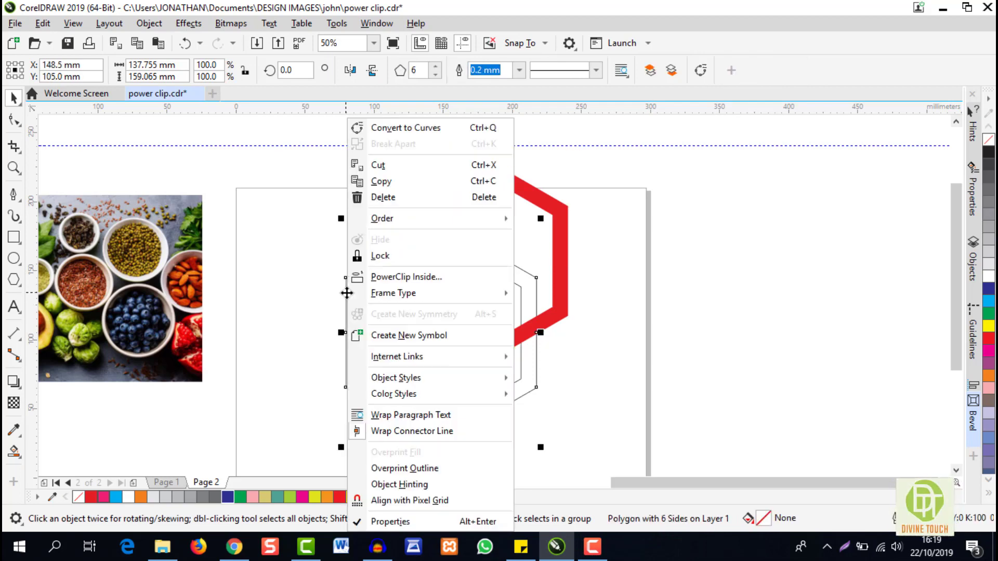
click(401, 197)
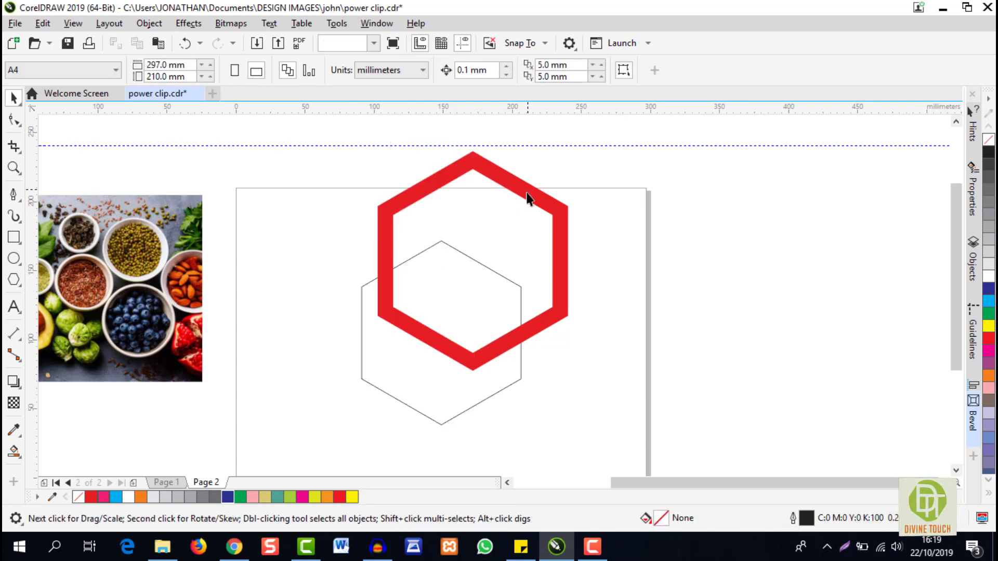
Try centring the red ring and the remaining outlined hexagon on the page, and undo the centring.
drag(528, 197, 568, 215)
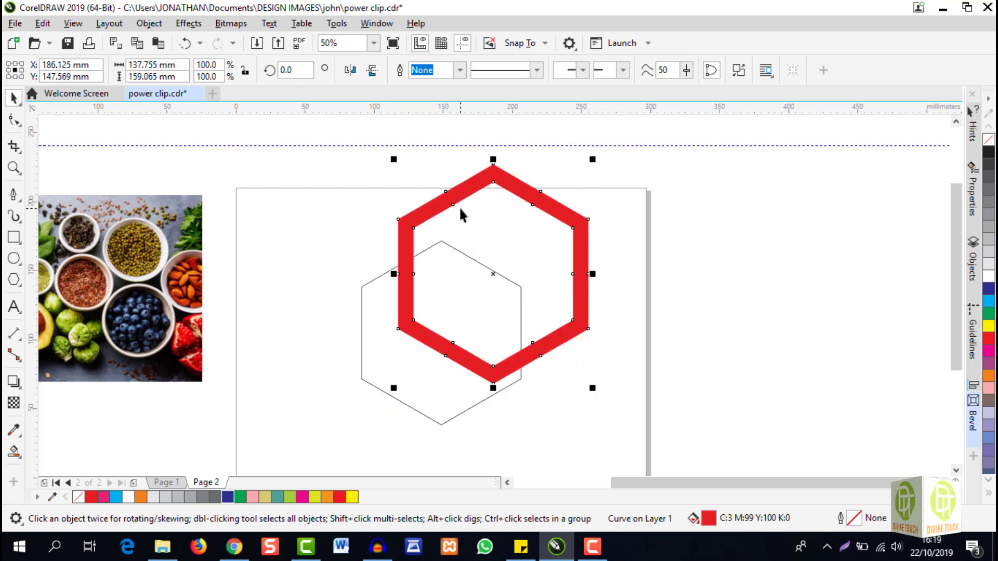
click(754, 236)
click(579, 286)
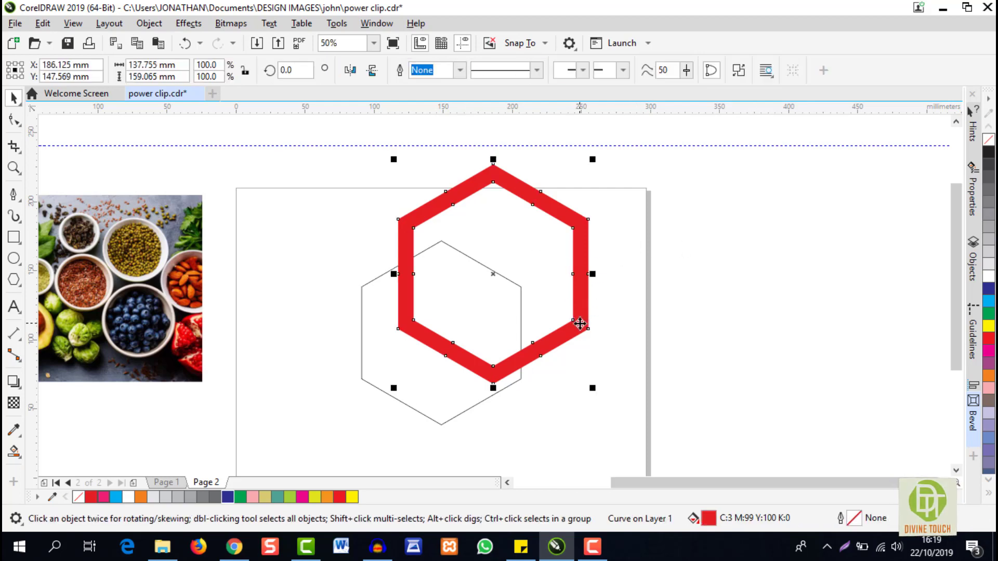
shift+click(367, 345)
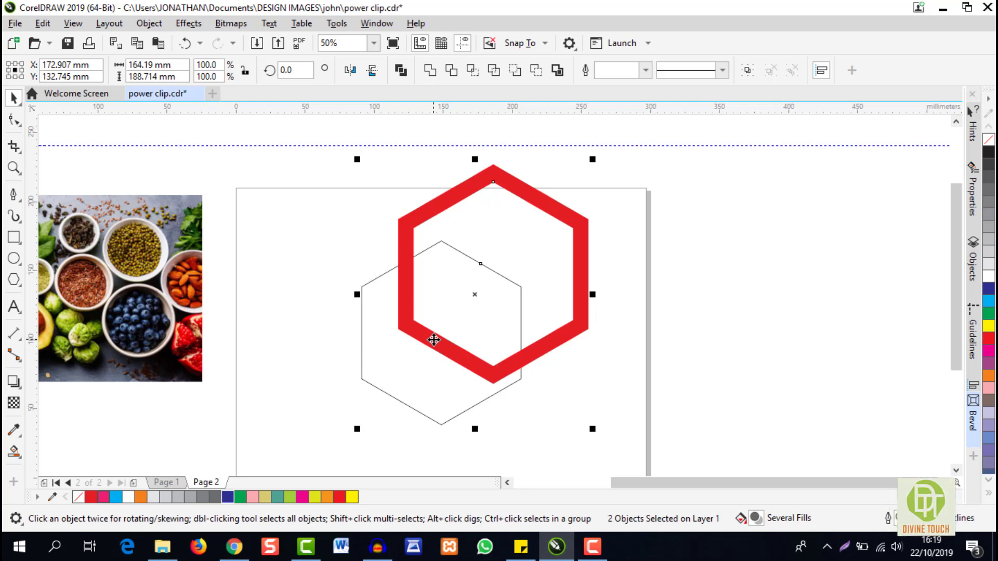
key(p)
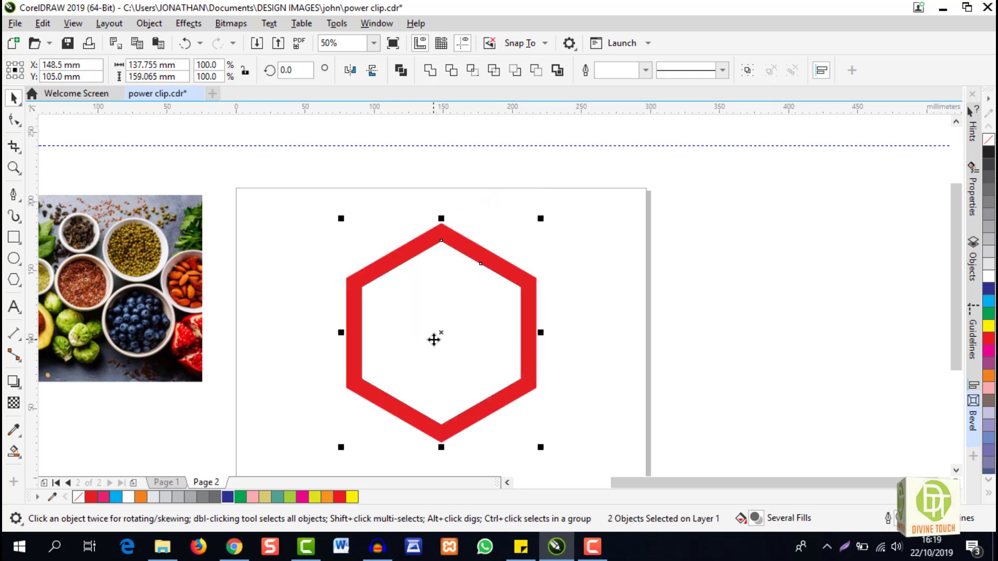
key(ctrl+z)
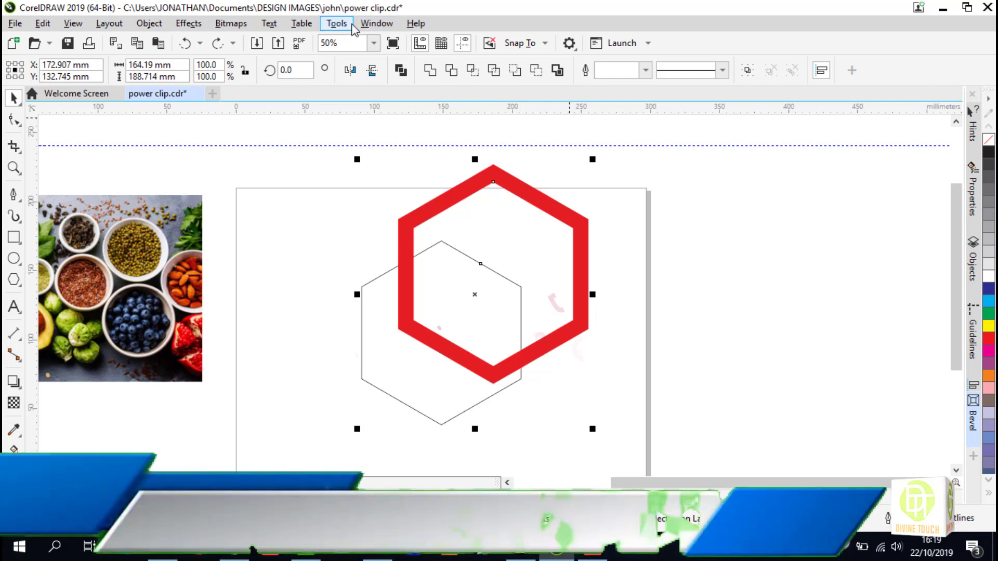
Align the centres of the red ring and the outlined hexagon horizontally and vertically with Align and Distribute.
click(372, 26)
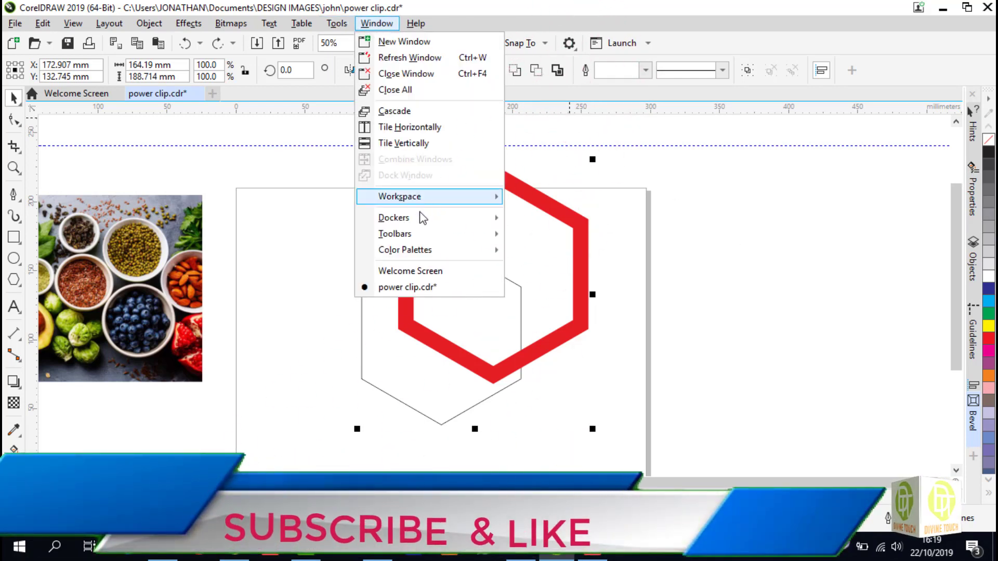
mouse_move(420, 216)
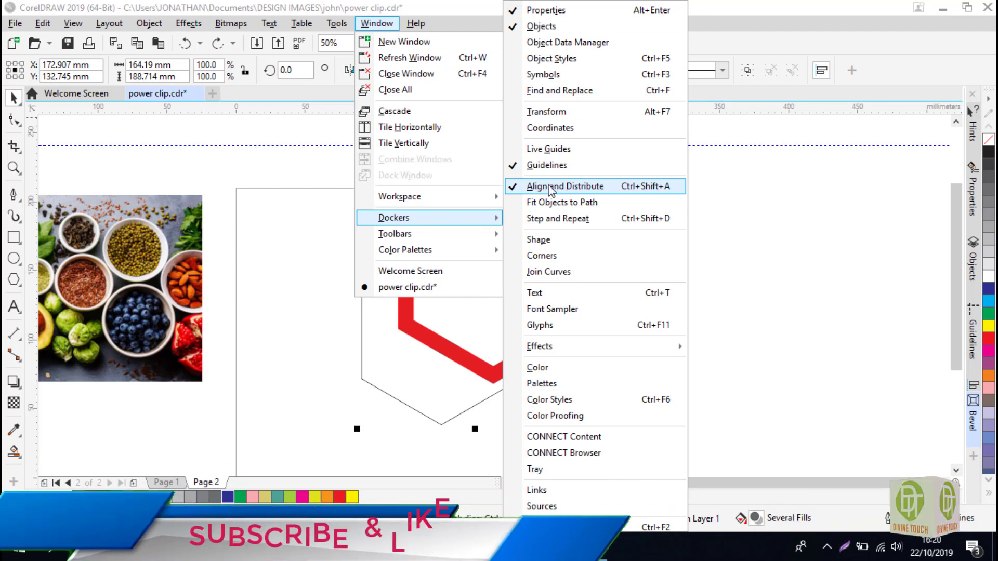
click(844, 316)
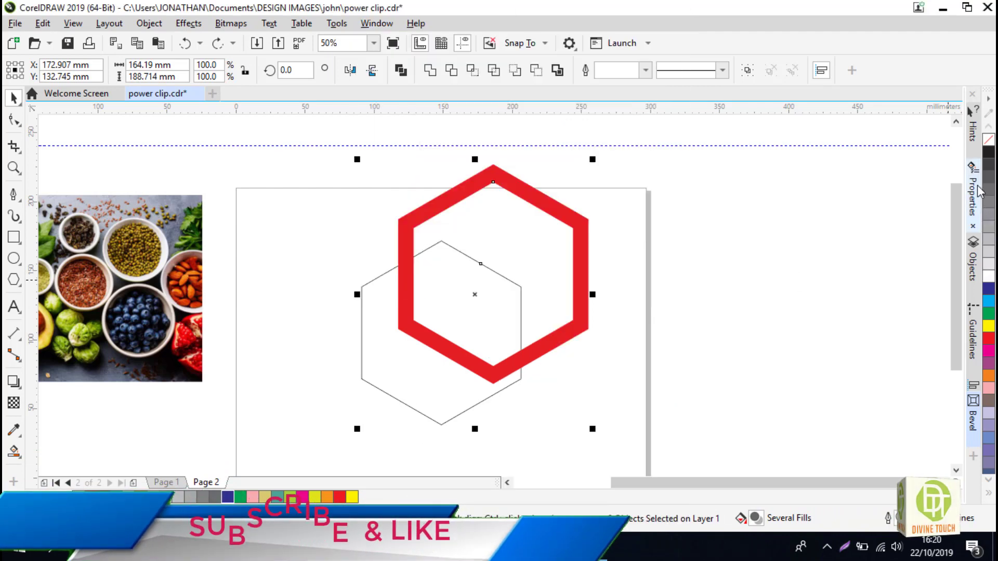
click(973, 440)
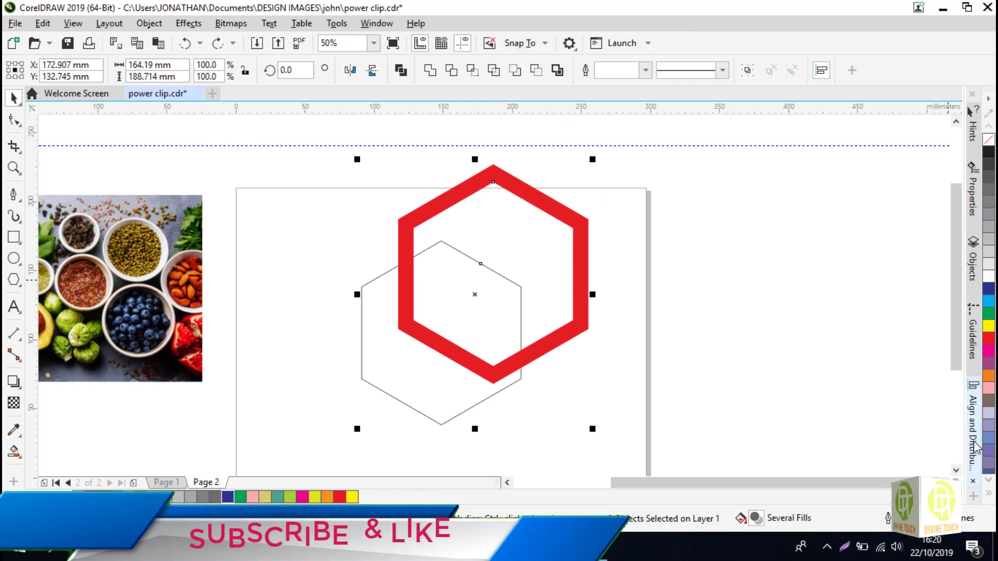
click(973, 421)
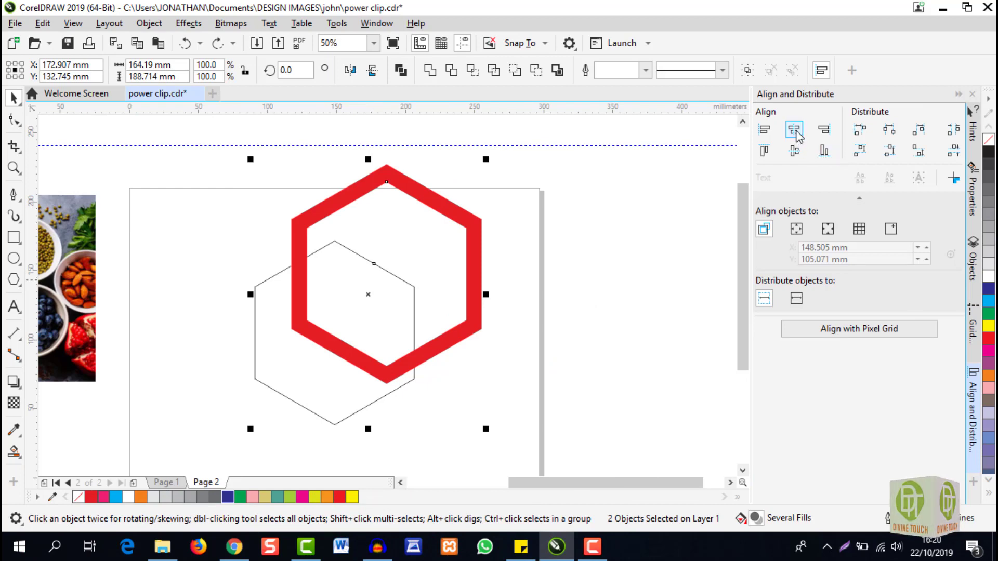
click(794, 130)
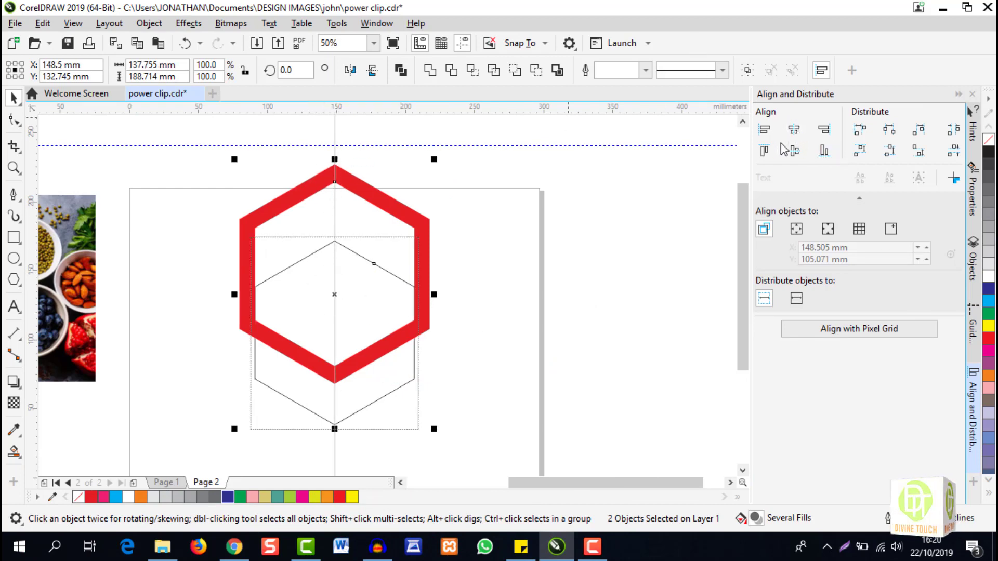
click(794, 151)
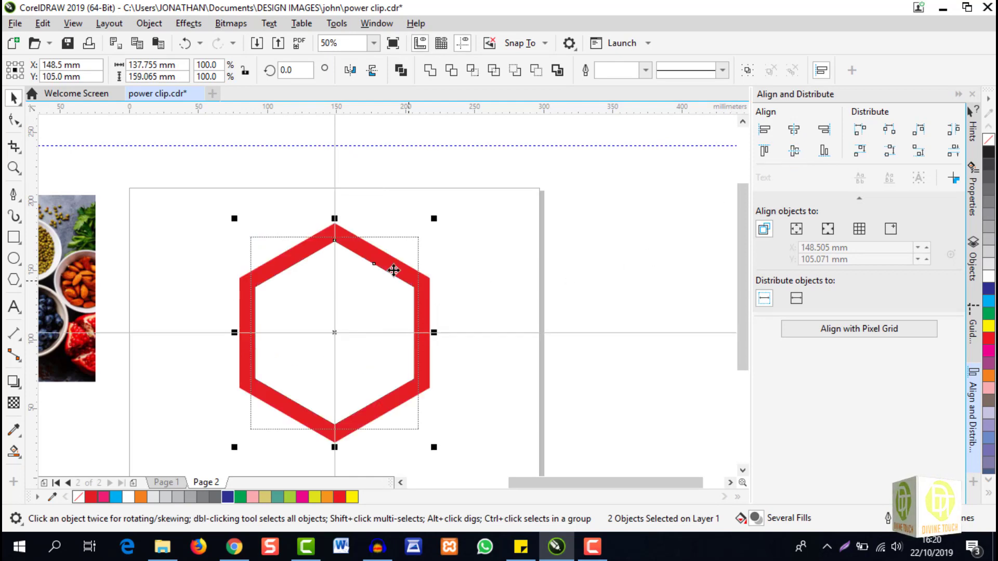
click(472, 280)
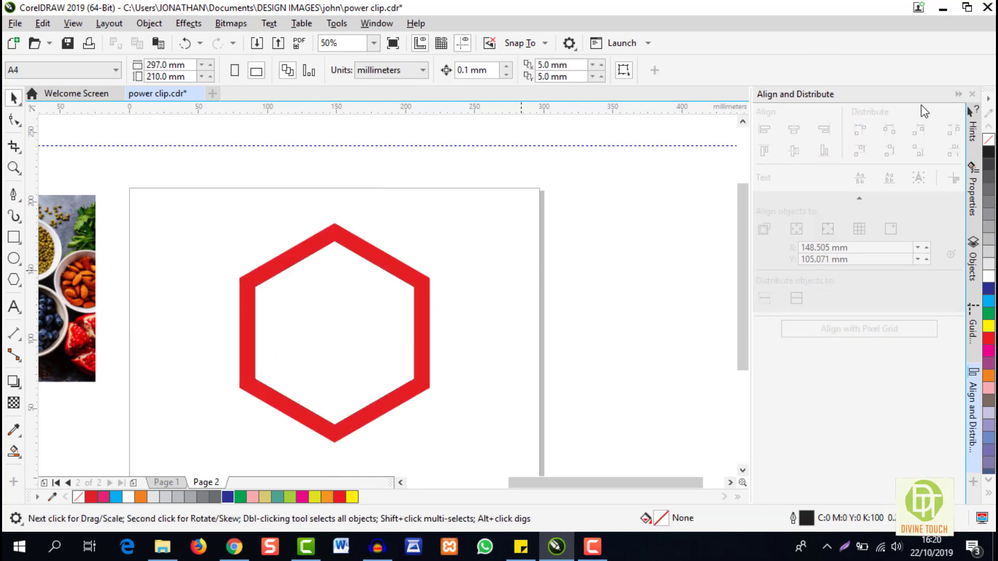
click(958, 95)
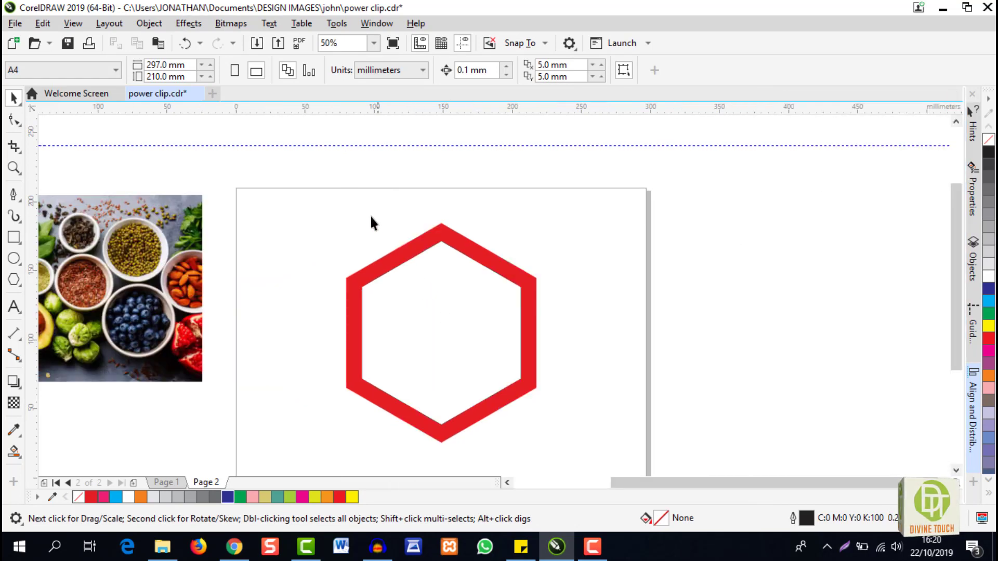
Move the food photo to the right of the red ring, centred at about X 354 mm, Y 115 mm.
click(450, 290)
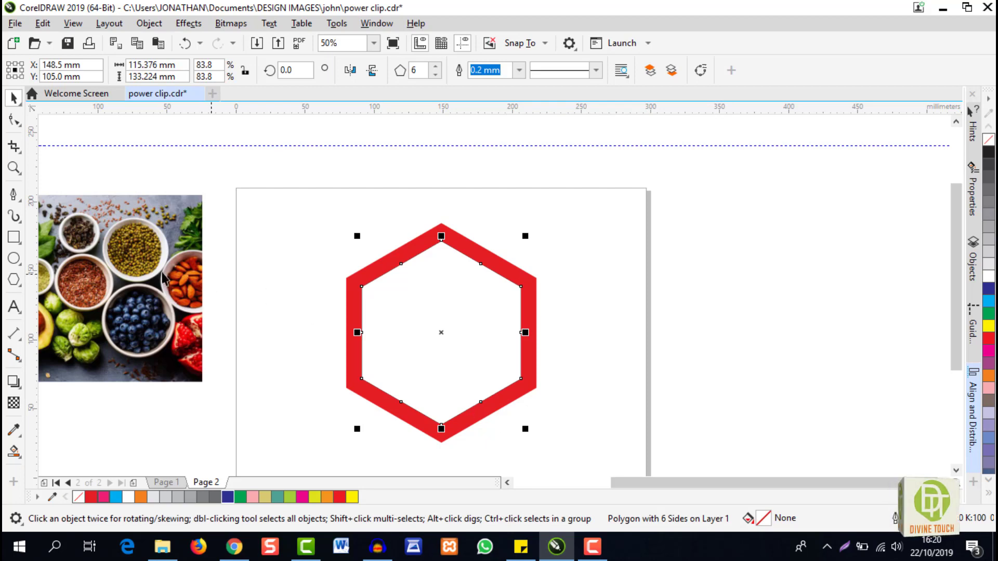
click(146, 273)
drag(113, 279, 420, 244)
drag(317, 279, 789, 306)
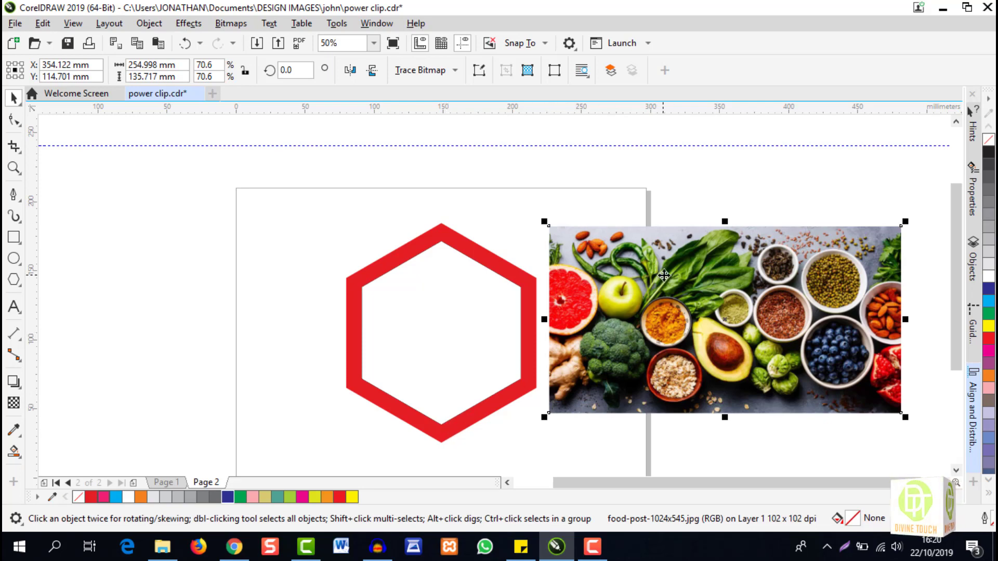
PowerClip the food photo inside the outlined hexagon within the red ring.
right_click(615, 262)
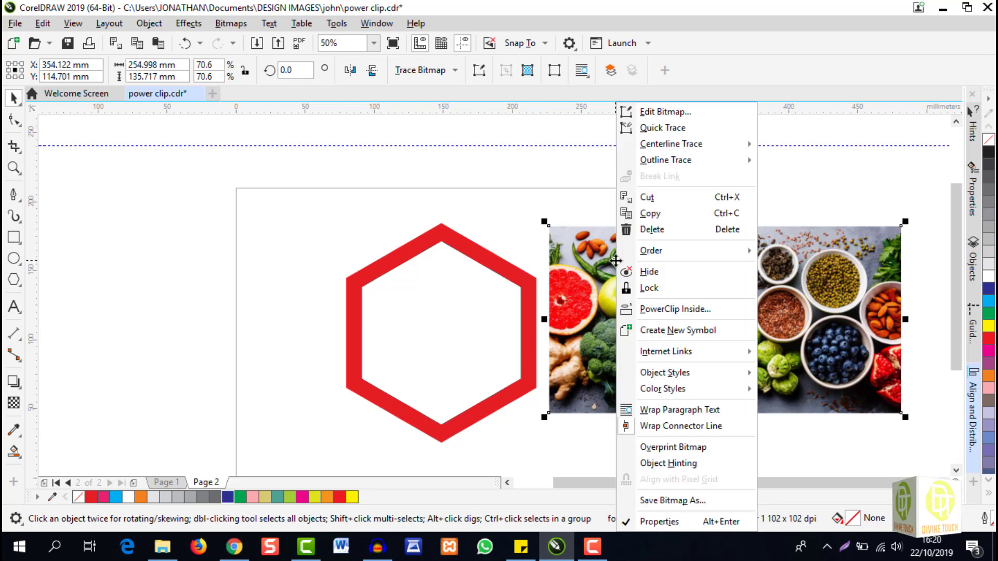
click(684, 309)
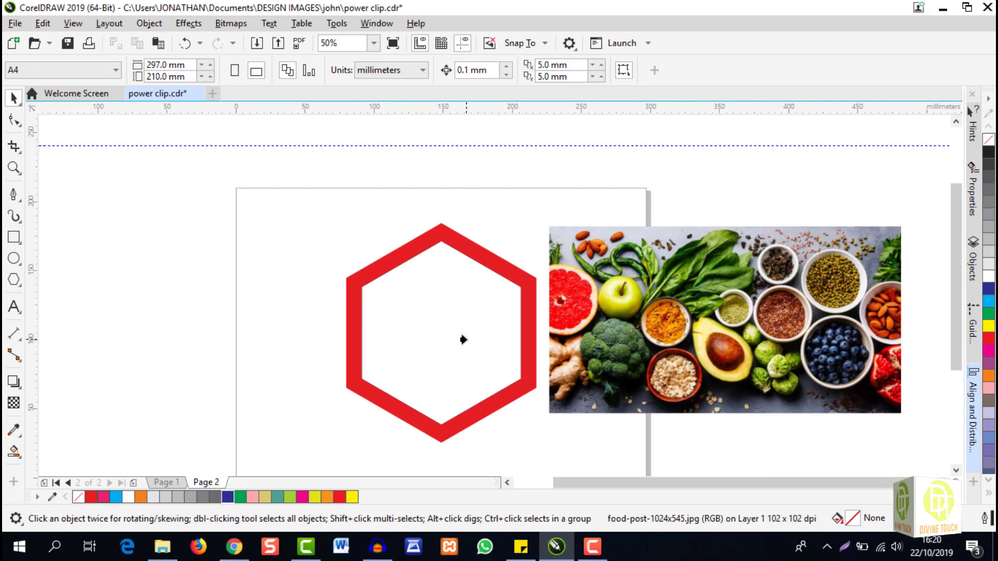
click(444, 304)
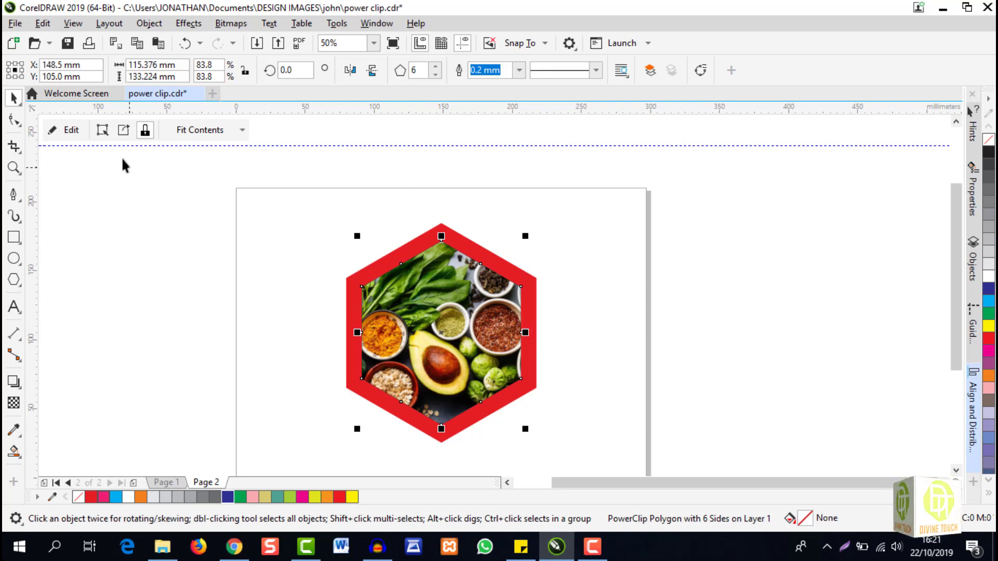
Edit the PowerClip contents and shift the food photo right to about X 198 mm, Y 109 mm.
click(71, 134)
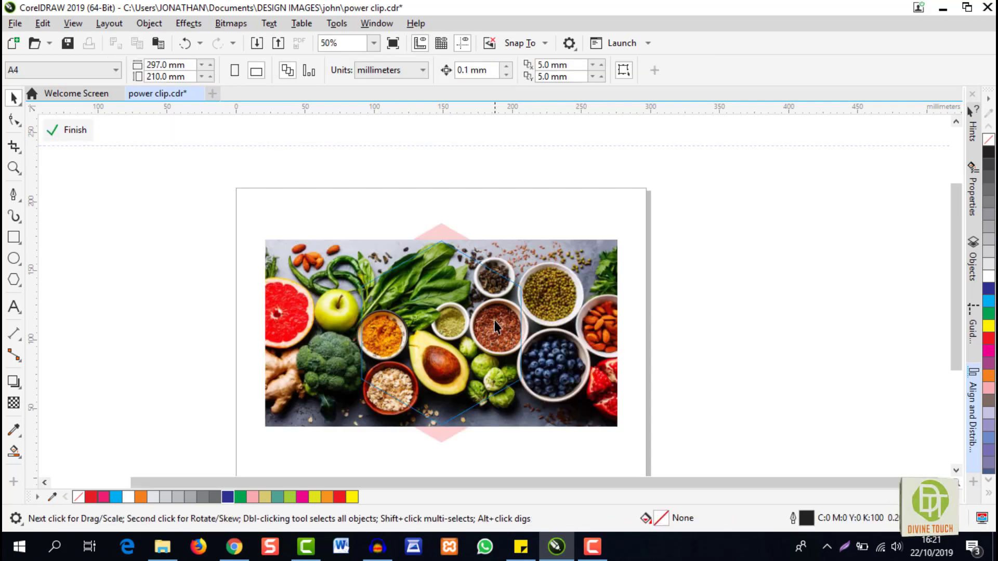
click(482, 313)
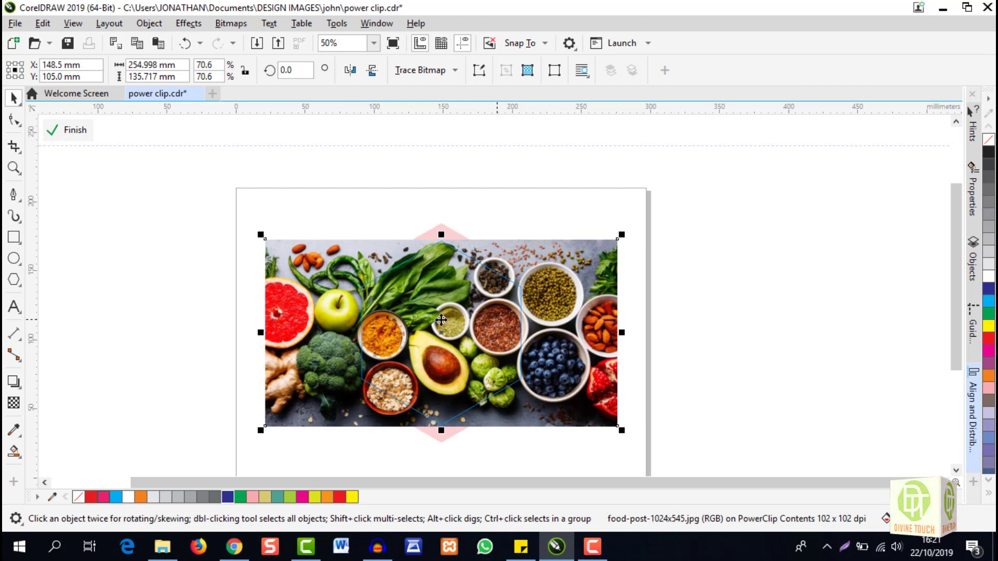
mouse_move(430, 315)
mouse_down()
mouse_move(486, 315)
mouse_move(444, 312)
mouse_up()
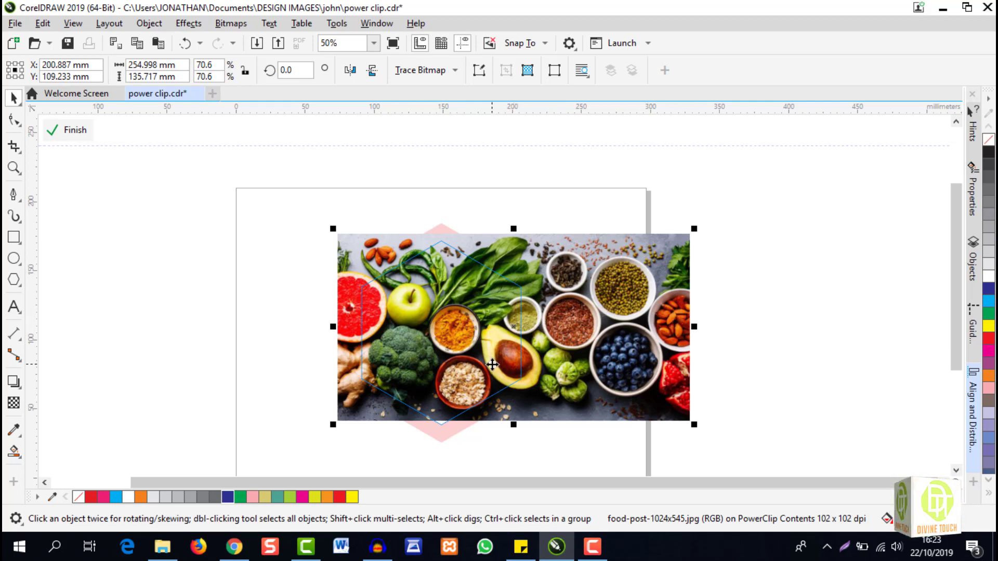
drag(492, 359, 488, 359)
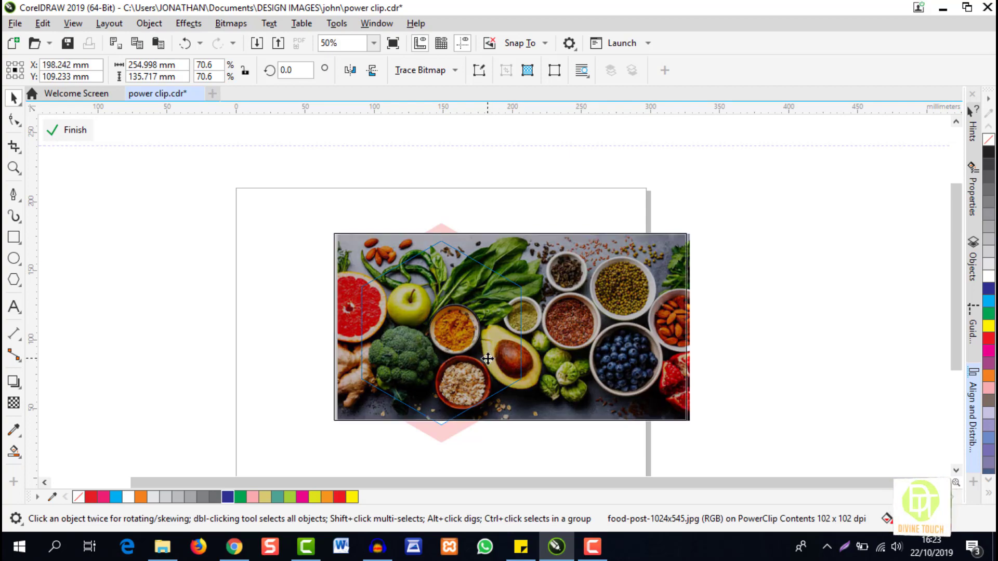
Enlarge the food photo to about 72.1% to cover the hexagon, reposition it at about X 201 mm, Y 108 mm, and finish editing.
scroll(446, 432, up, 2)
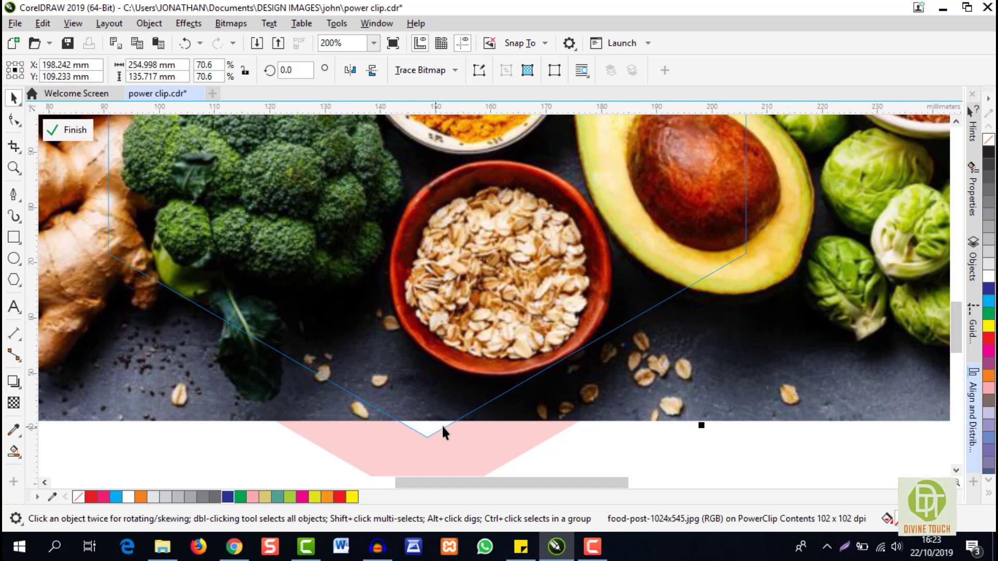
scroll(539, 413, down, 1)
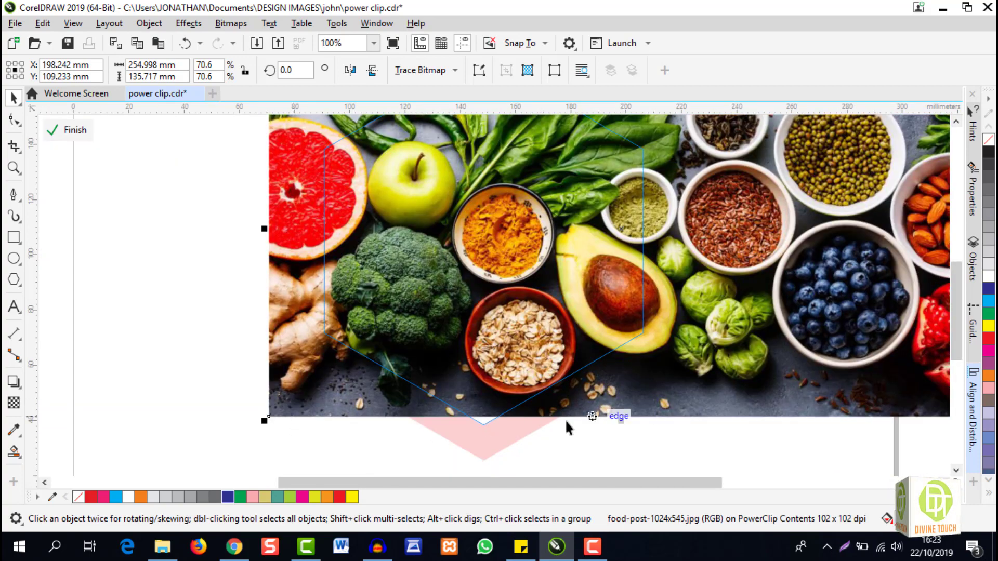
mouse_move(264, 420)
mouse_down()
mouse_move(238, 430)
mouse_move(247, 427)
mouse_up()
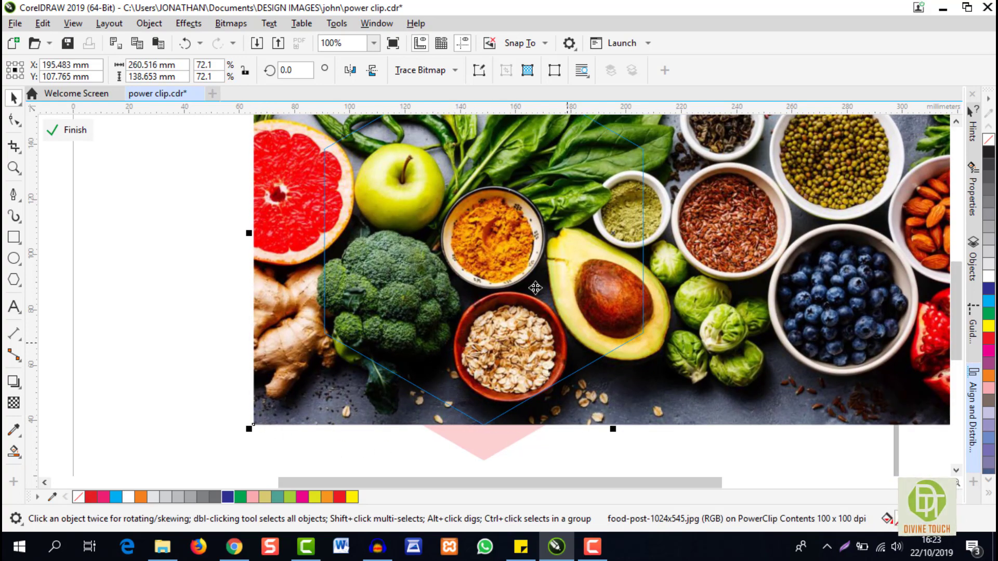
drag(435, 263, 451, 267)
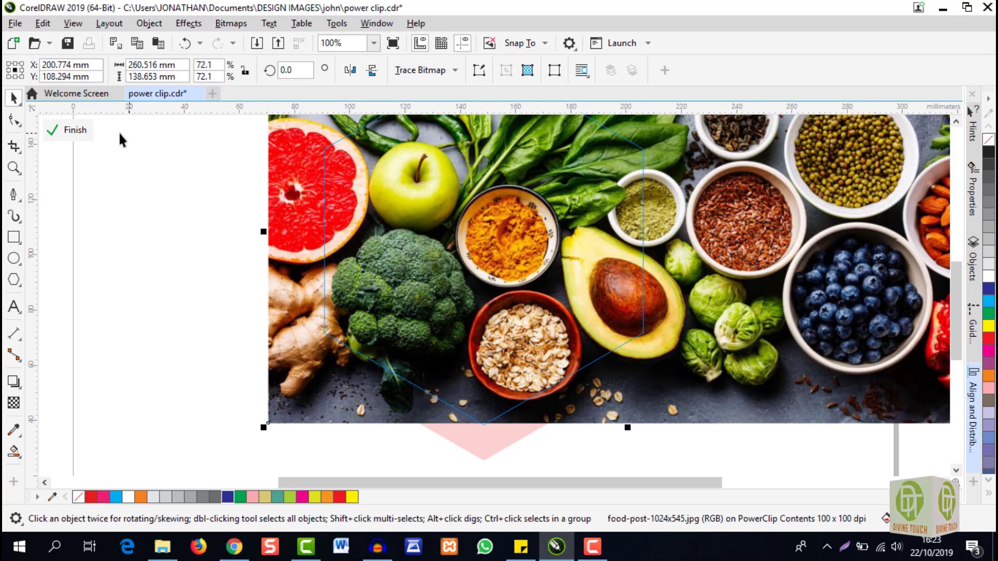
click(67, 130)
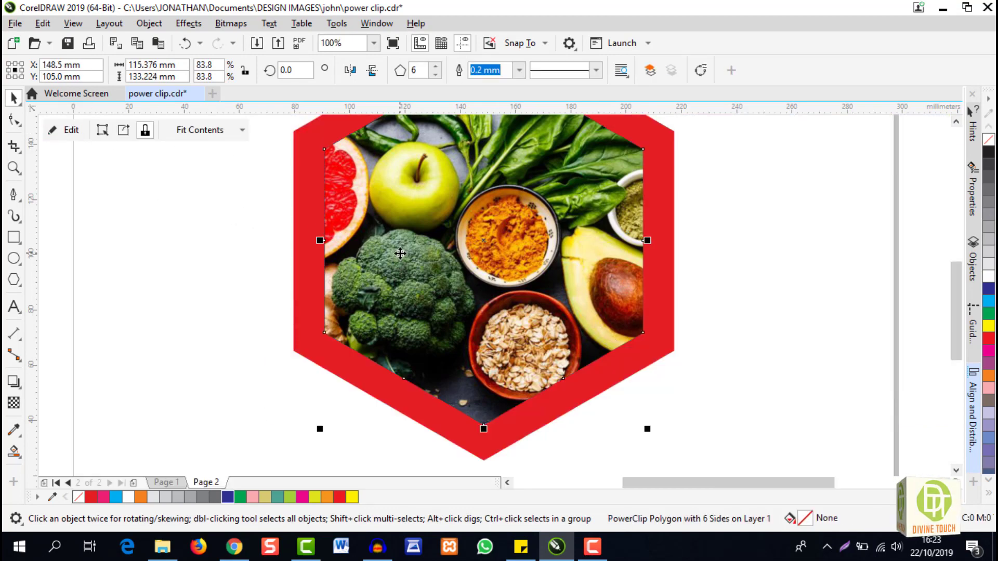
Inspect the clipped photo in the red ring and switch to Page 1 to view the reference design.
scroll(401, 253, down, 2)
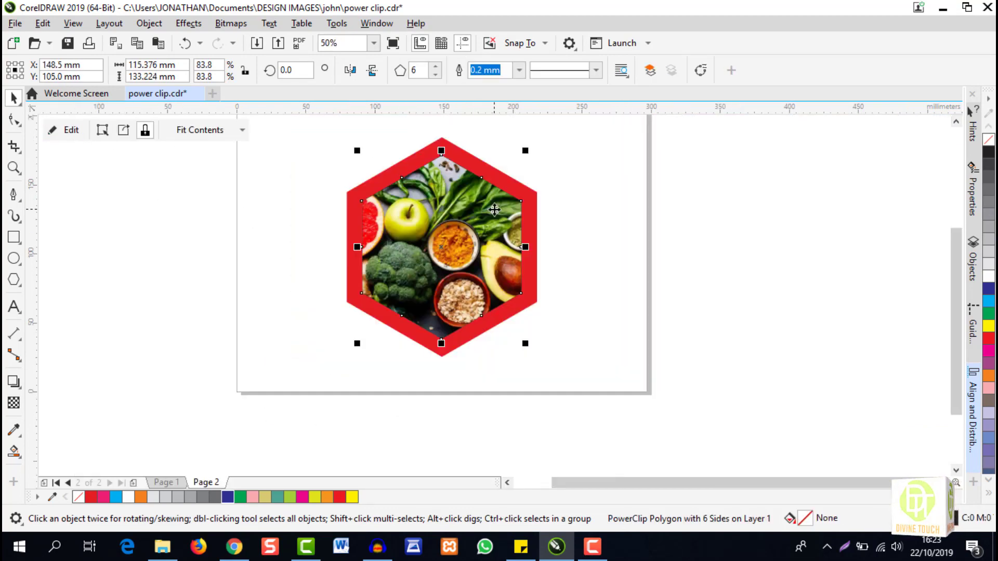
scroll(457, 160, up, 2)
scroll(458, 160, down, 2)
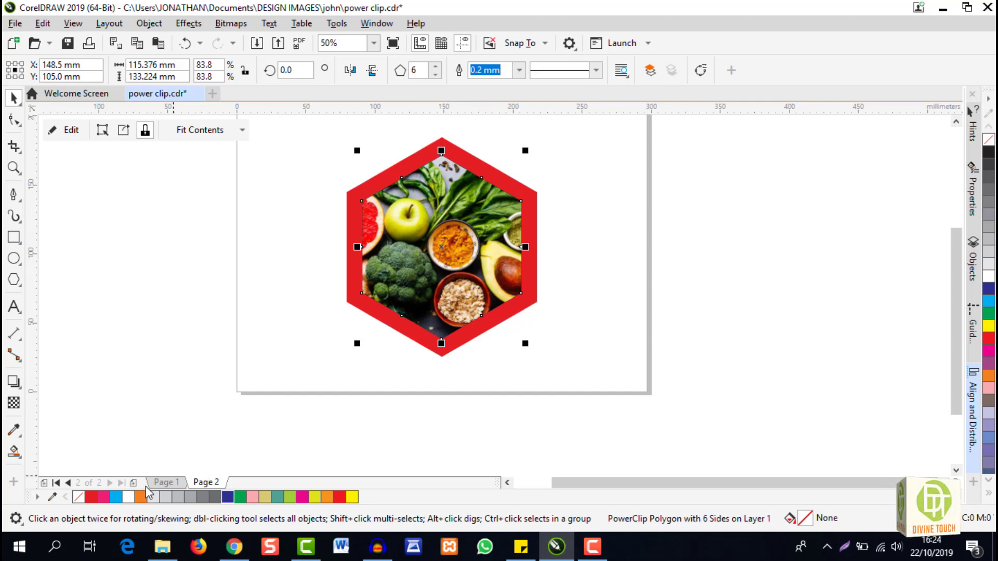
click(167, 482)
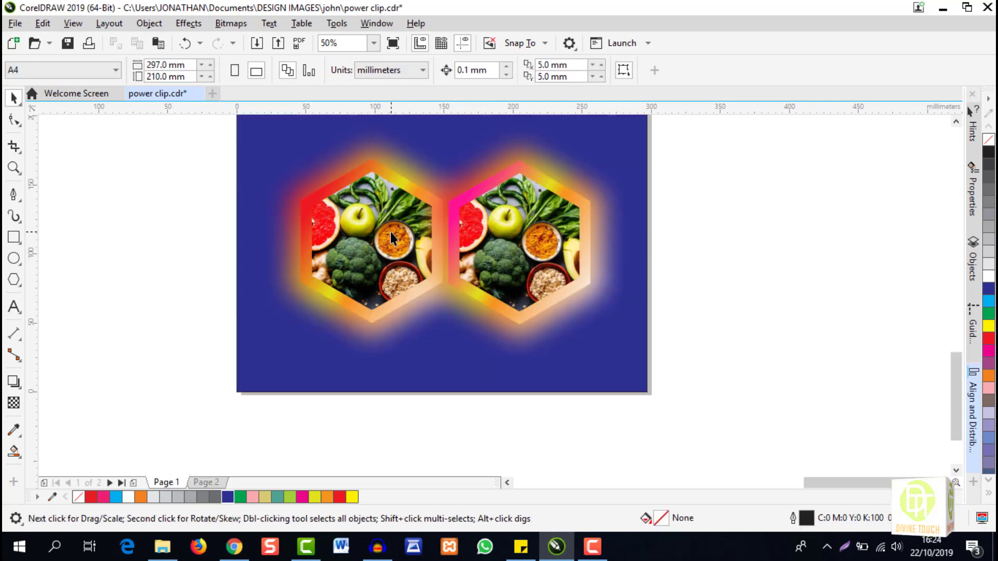
Examine the coloured gradient frames of the two hexagons on Page 1 and return to the red ring on Page 2.
scroll(391, 232, up, 1)
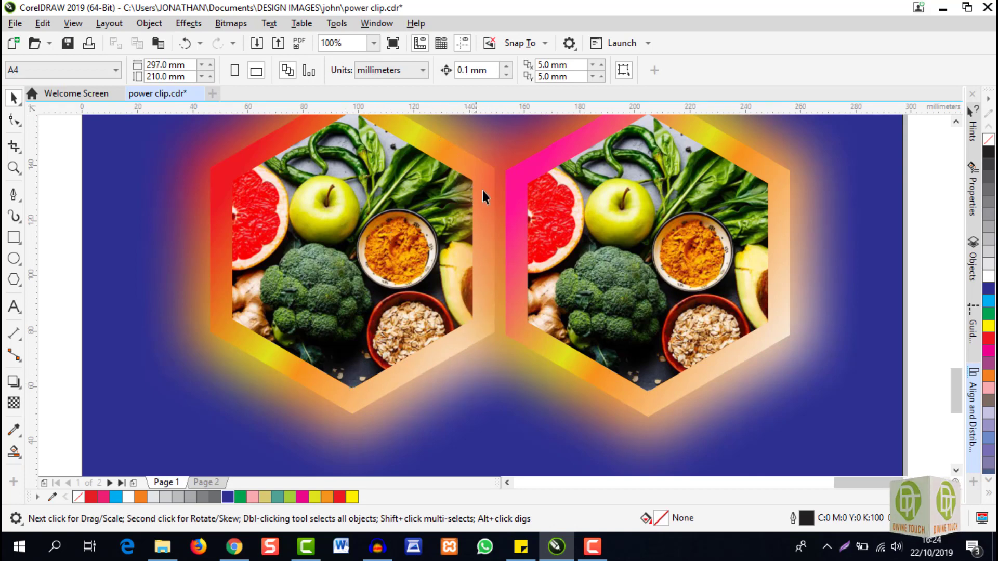
scroll(475, 287, down, 1)
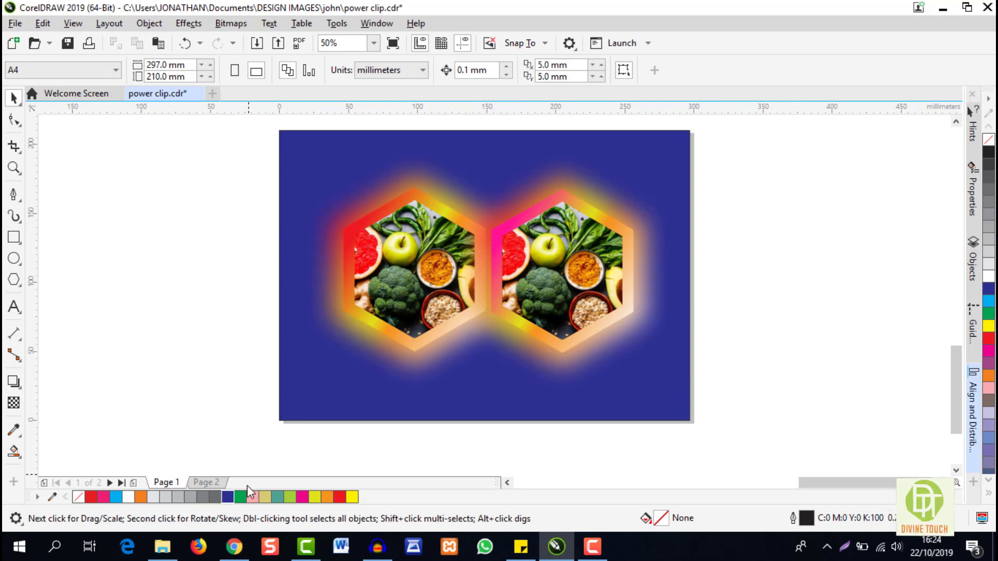
click(207, 482)
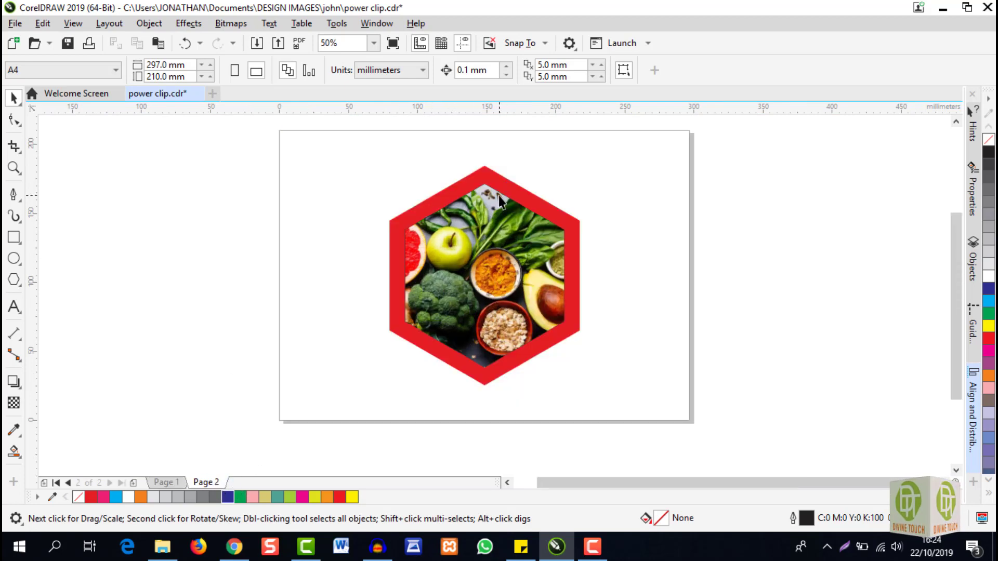
scroll(499, 200, up, 2)
scroll(955, 297, down, 2)
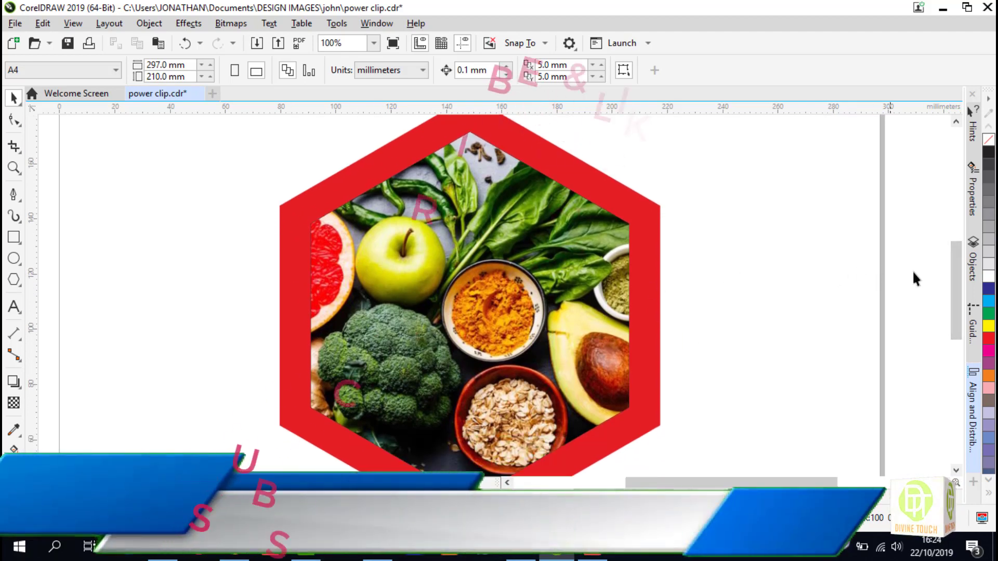
scroll(952, 276, down, 3)
scroll(671, 267, down, 2)
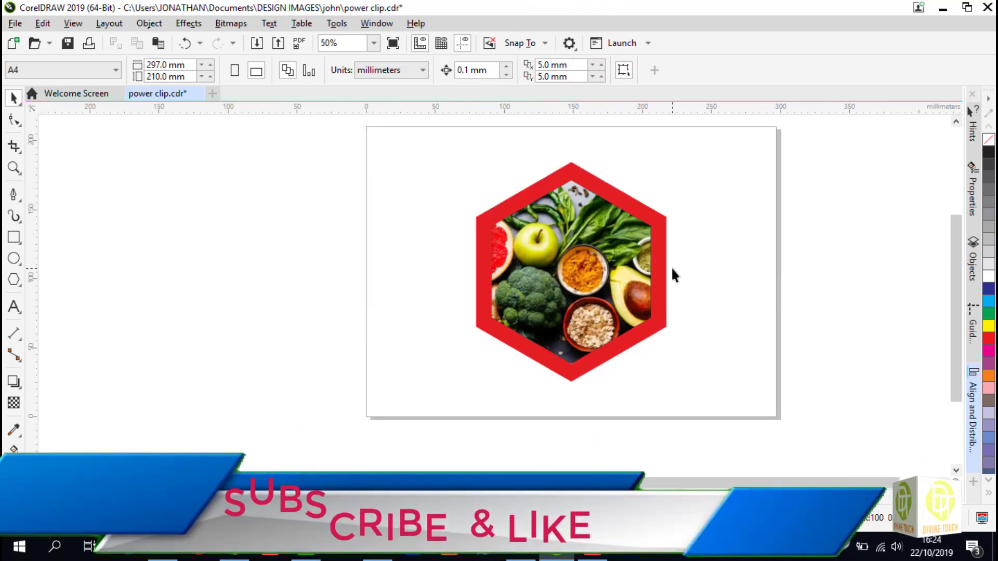
Apply a vertical linear fountain fill to the red hexagonal ring, from red at its lowest corner to white at its uppermost corner.
click(571, 383)
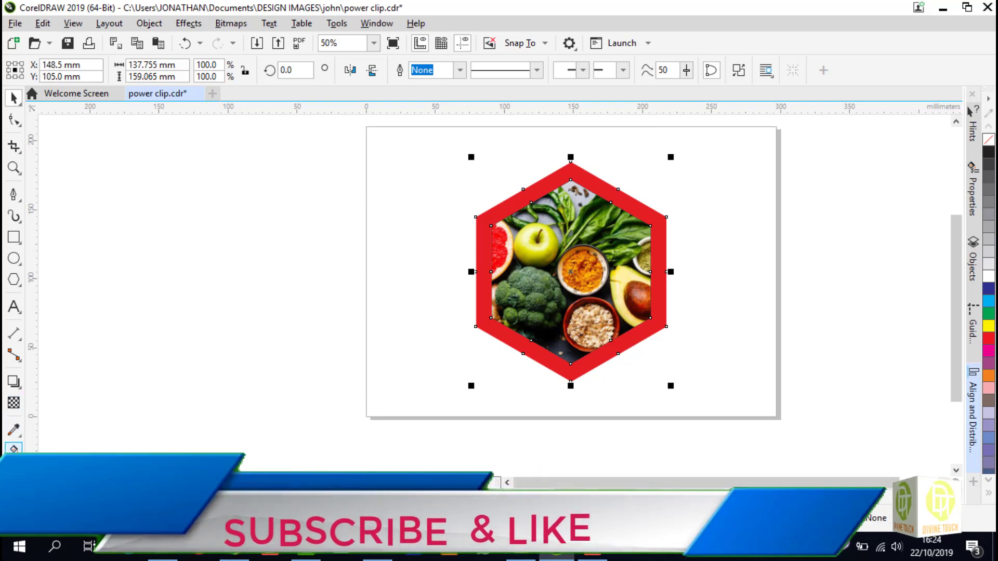
click(14, 456)
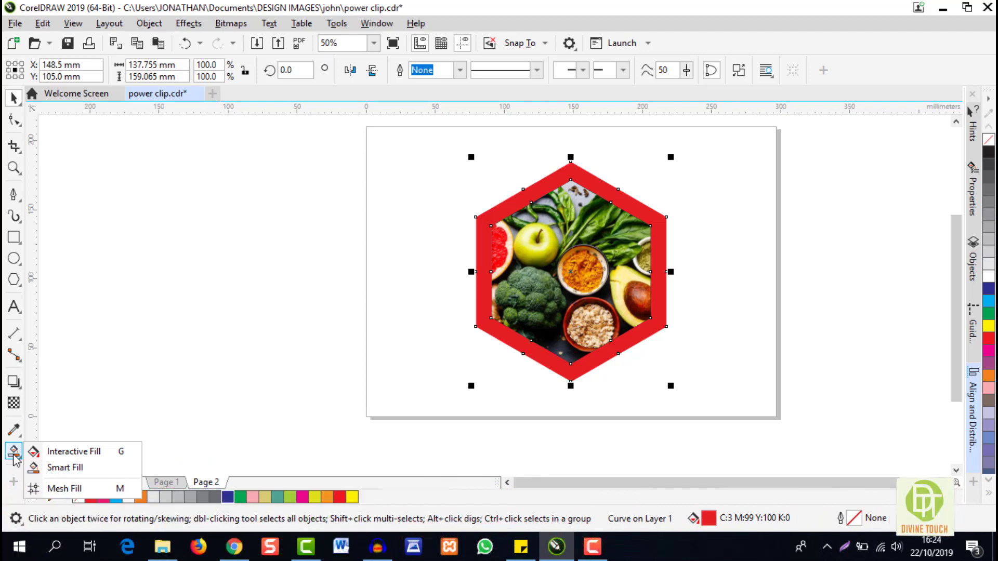
click(71, 457)
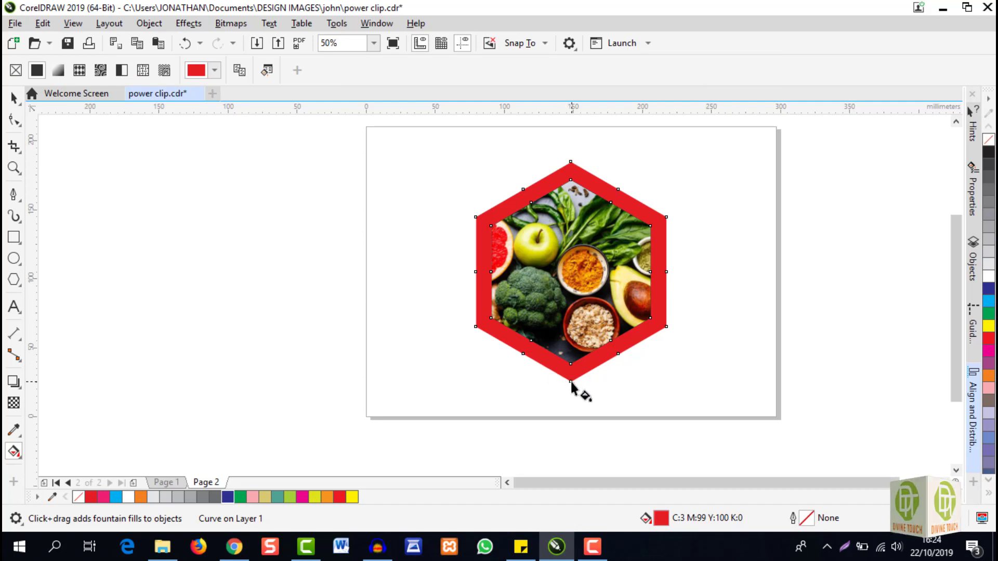
drag(572, 382, 570, 166)
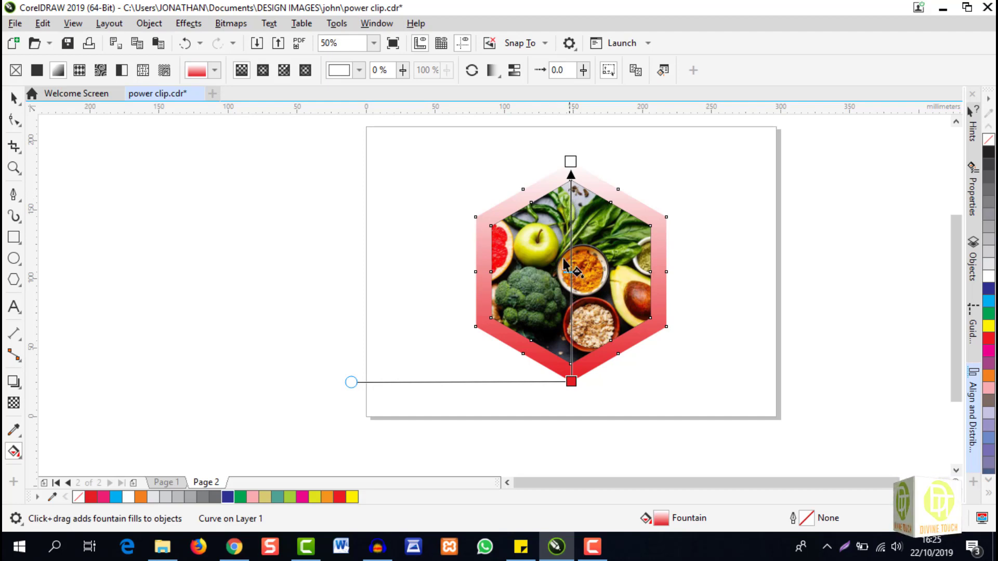
Add three intermediate colour nodes to the ring's fountain fill and space them at 82%, 59% and 38%.
double_click(570, 215)
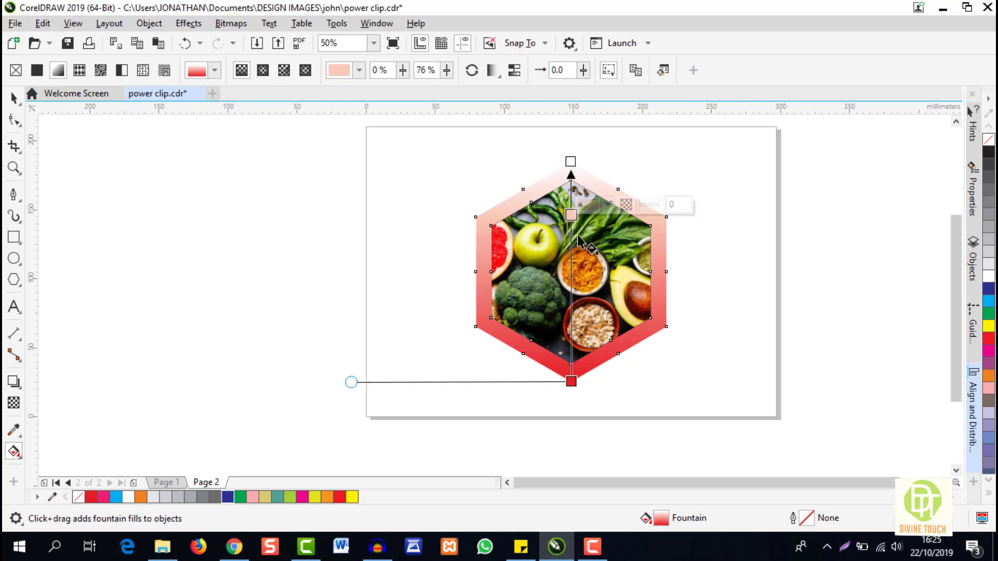
double_click(572, 277)
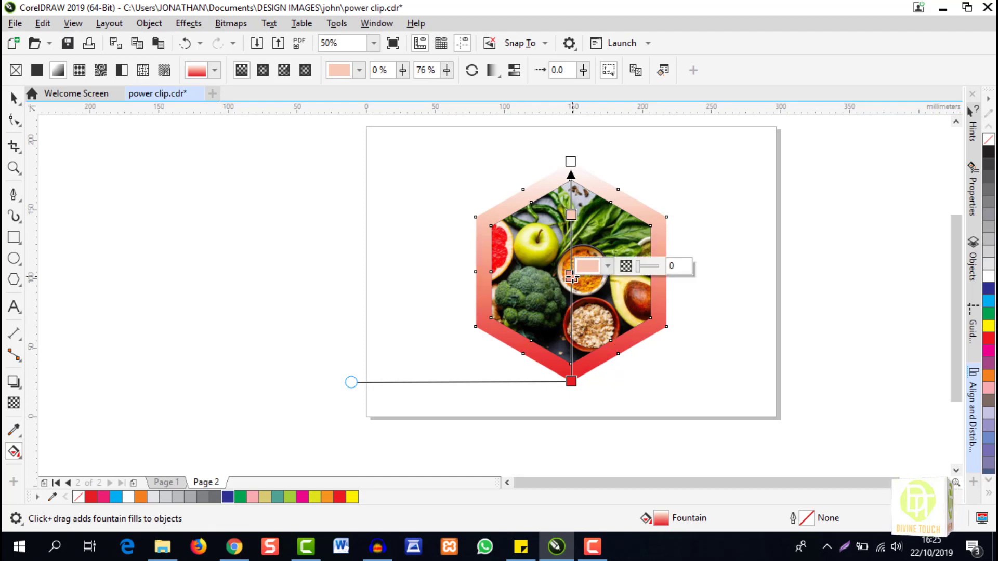
double_click(572, 319)
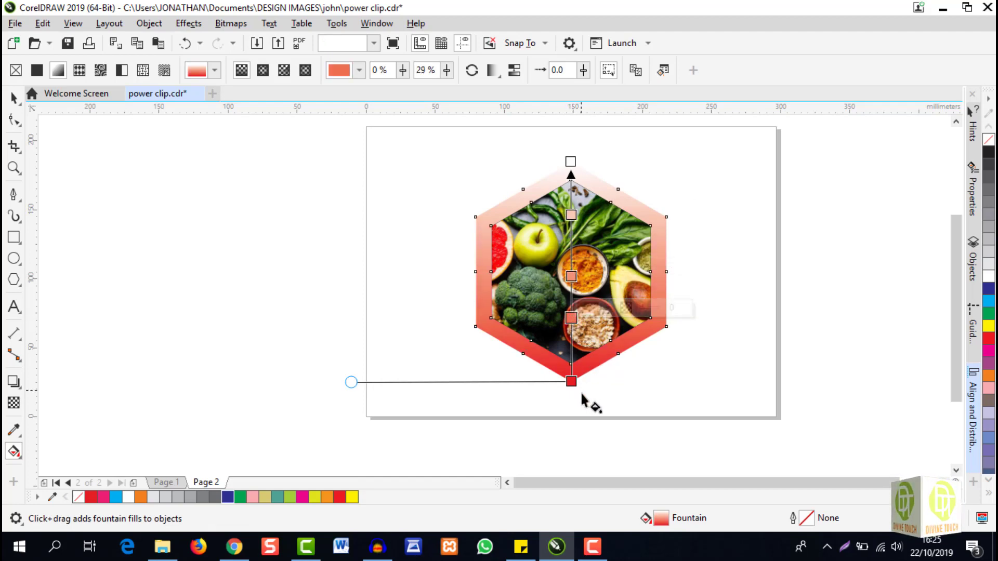
double_click(572, 214)
drag(572, 204, 572, 202)
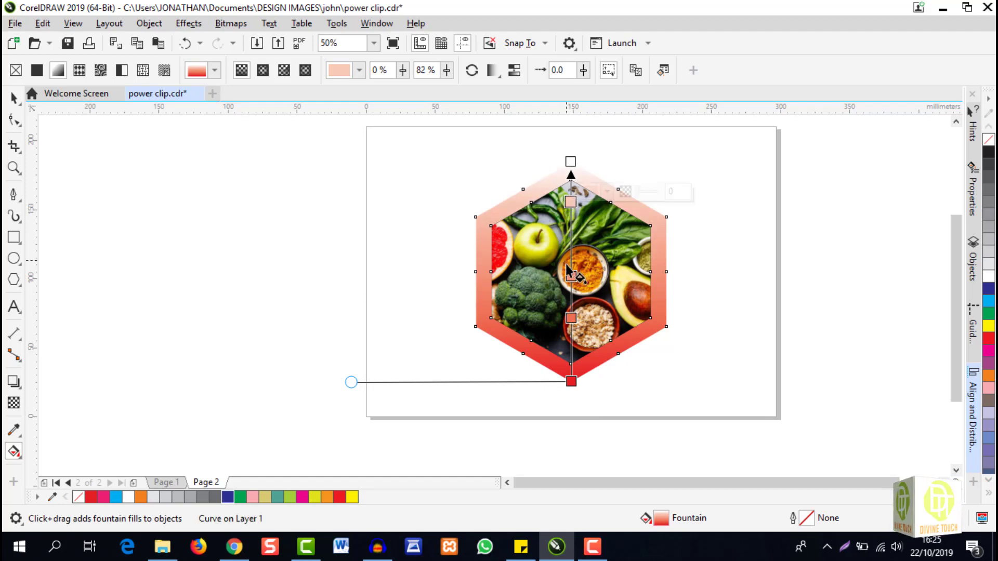
double_click(571, 252)
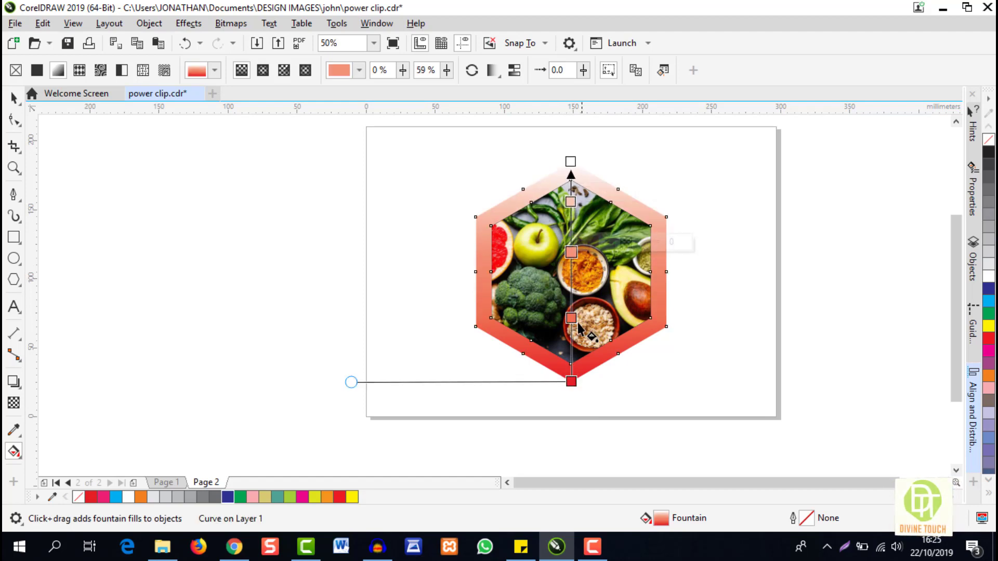
double_click(570, 298)
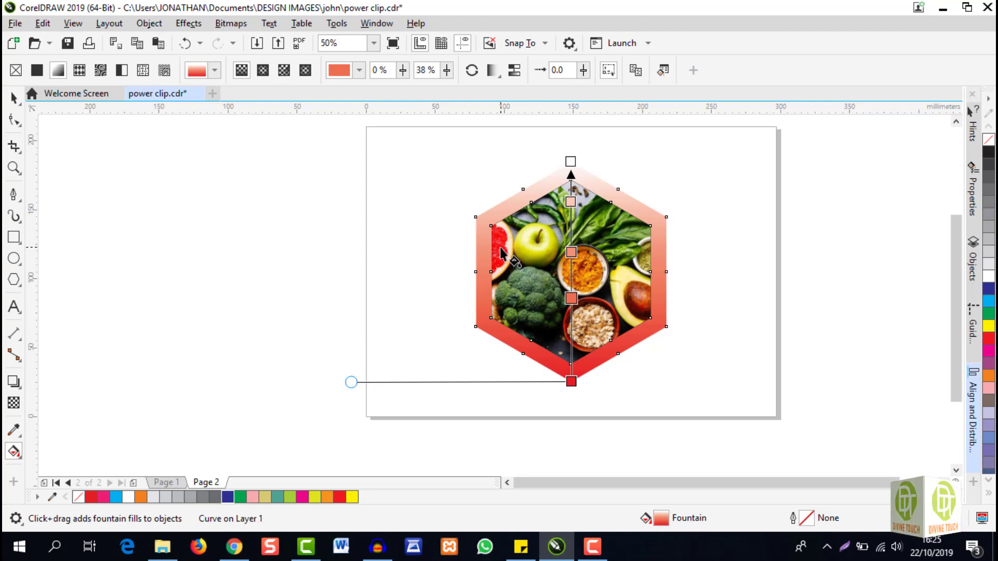
click(14, 430)
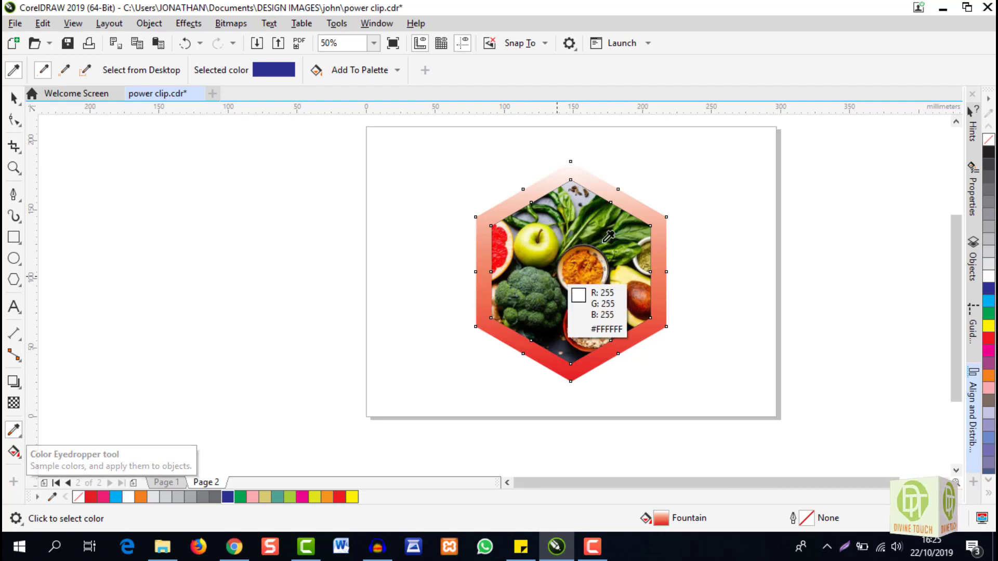
click(14, 452)
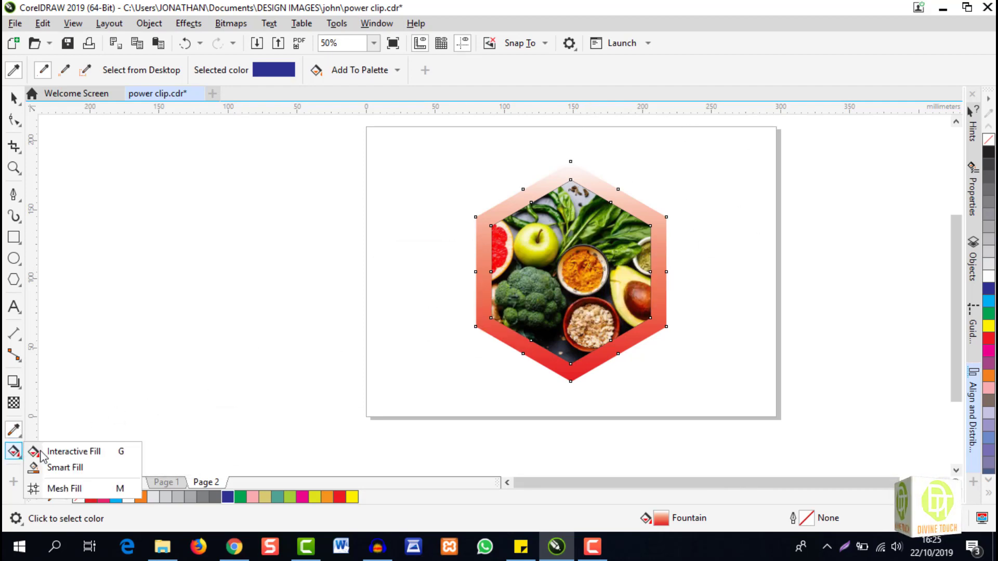
click(70, 450)
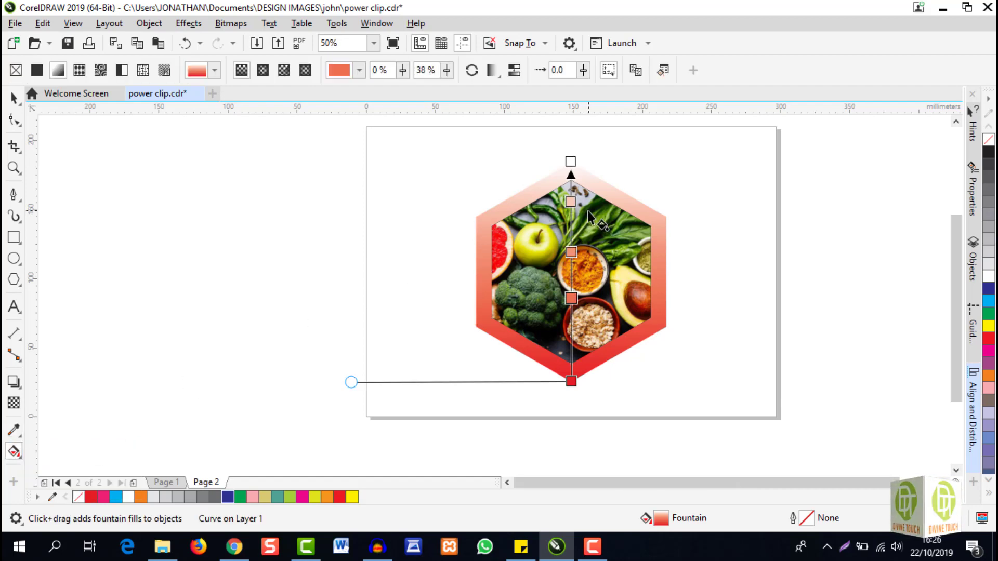
Recolour the 82% gradient node with the red sampled from the grapefruit in the photo (C5 M100 Y83 K0).
click(571, 201)
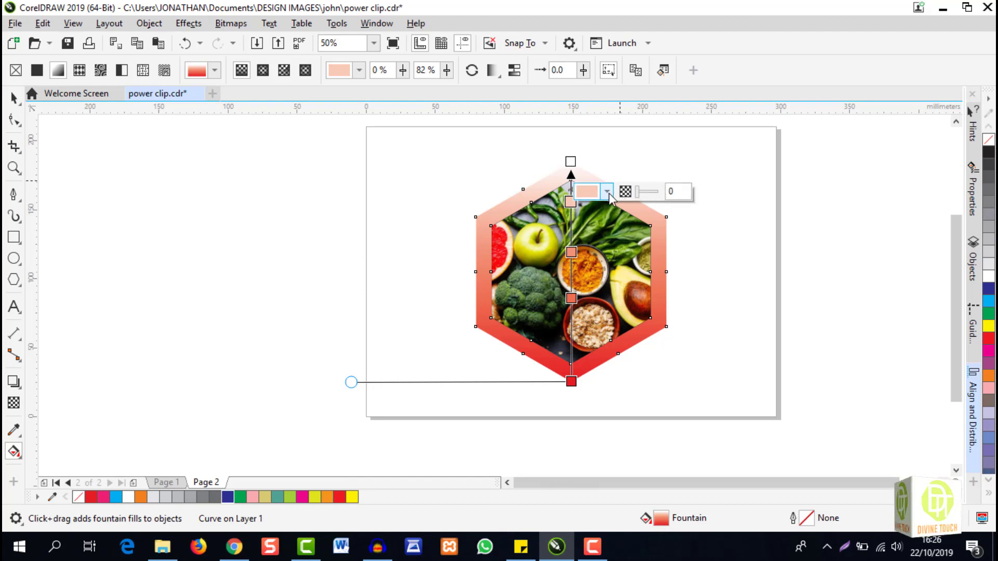
click(607, 193)
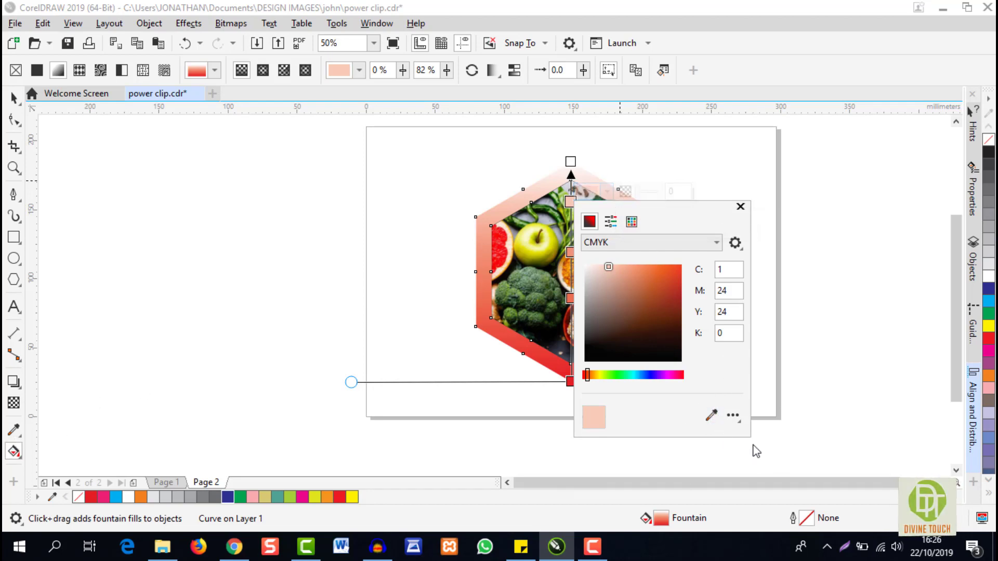
click(712, 413)
click(495, 249)
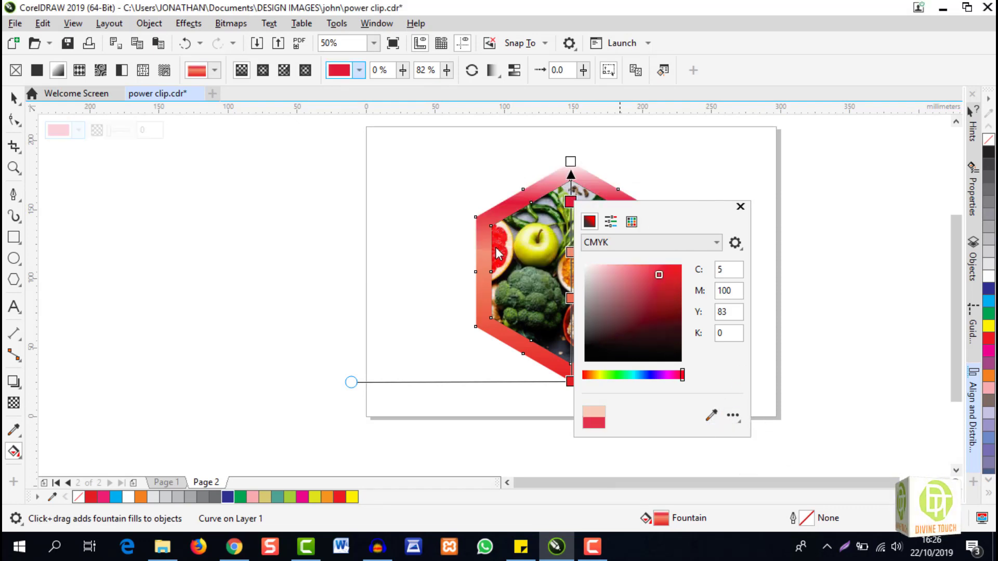
click(741, 208)
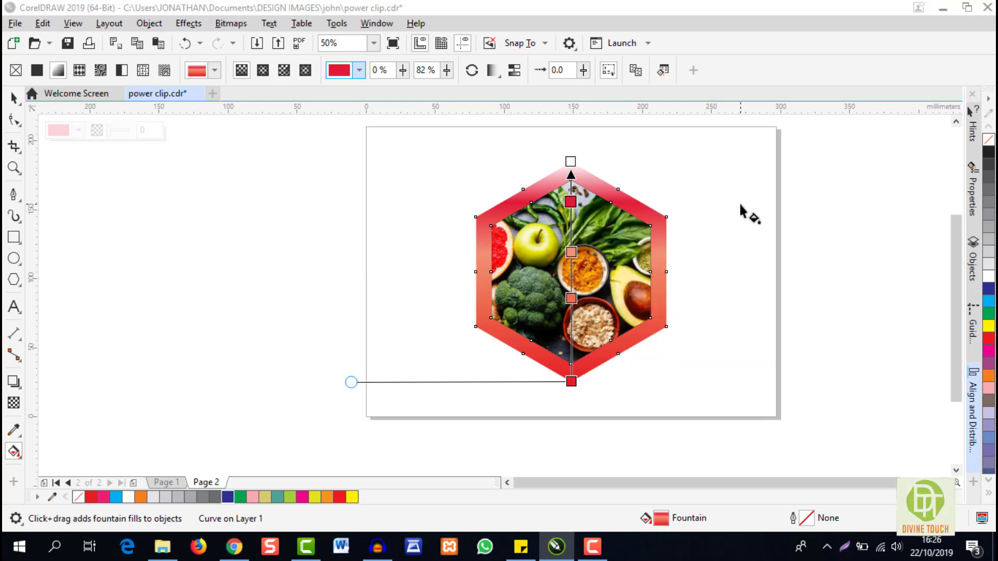
Recolour the 59% gradient node with the yellow-green sampled from the apple in the photo (C20 M5 Y100 K0).
click(571, 252)
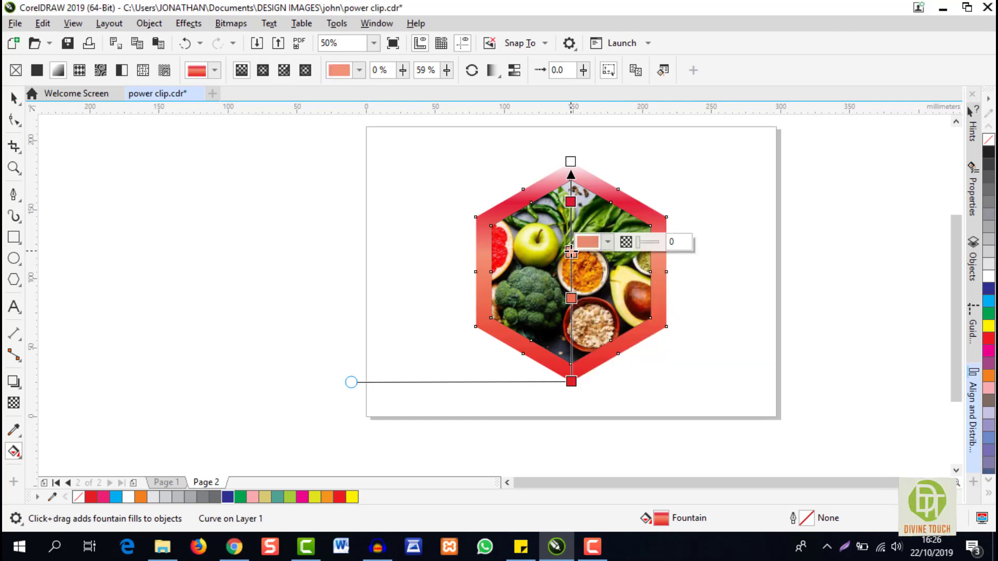
click(607, 243)
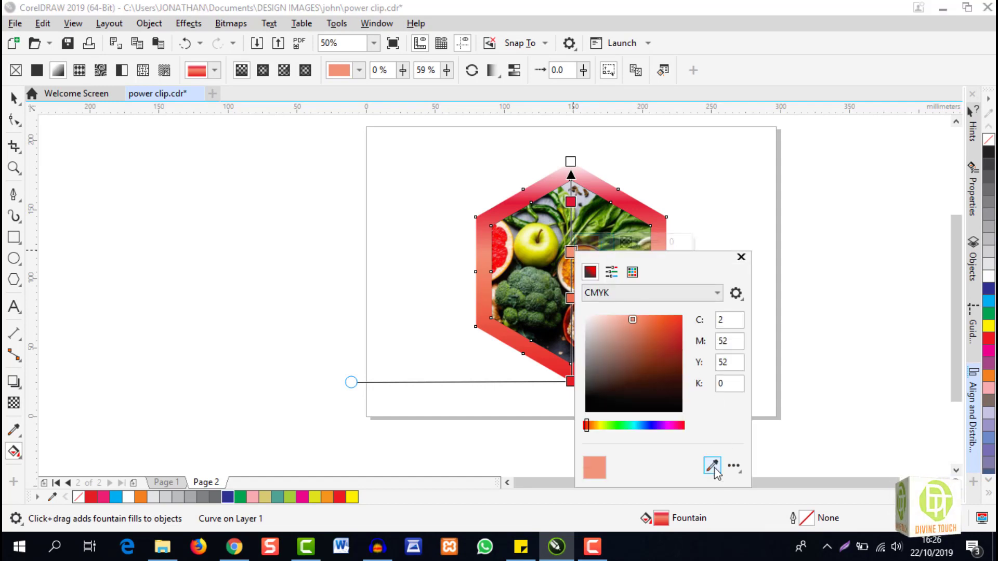
click(713, 467)
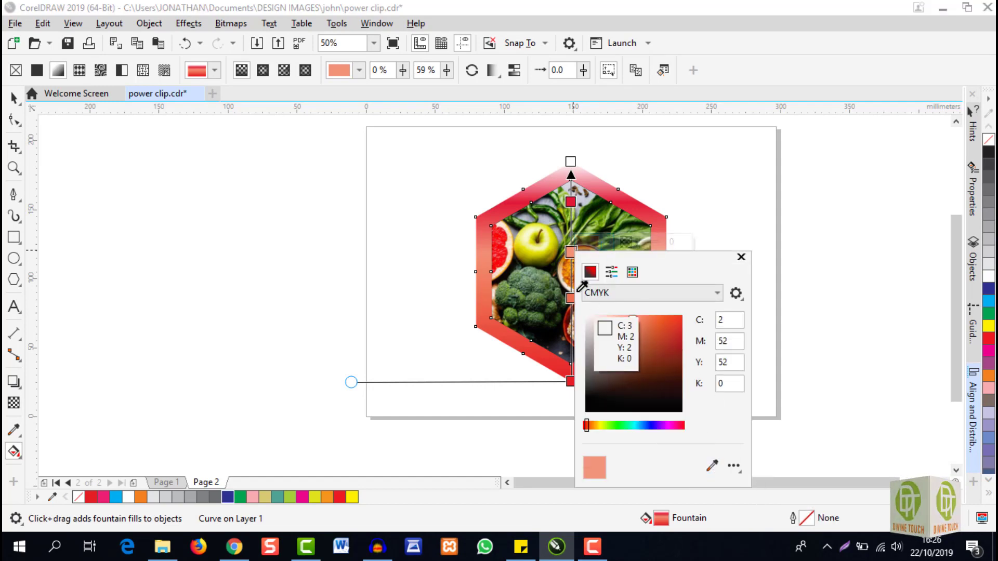
click(534, 252)
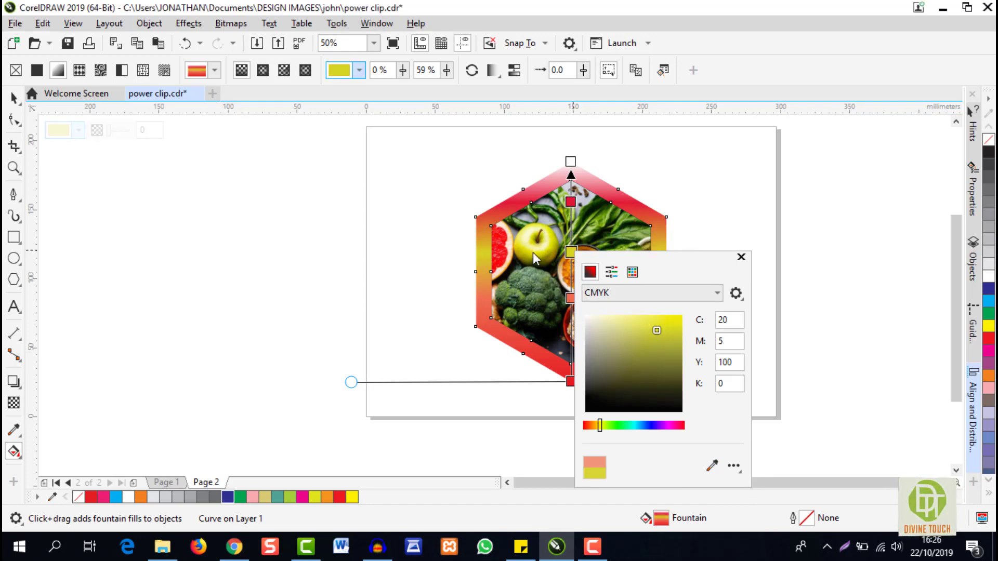
click(742, 257)
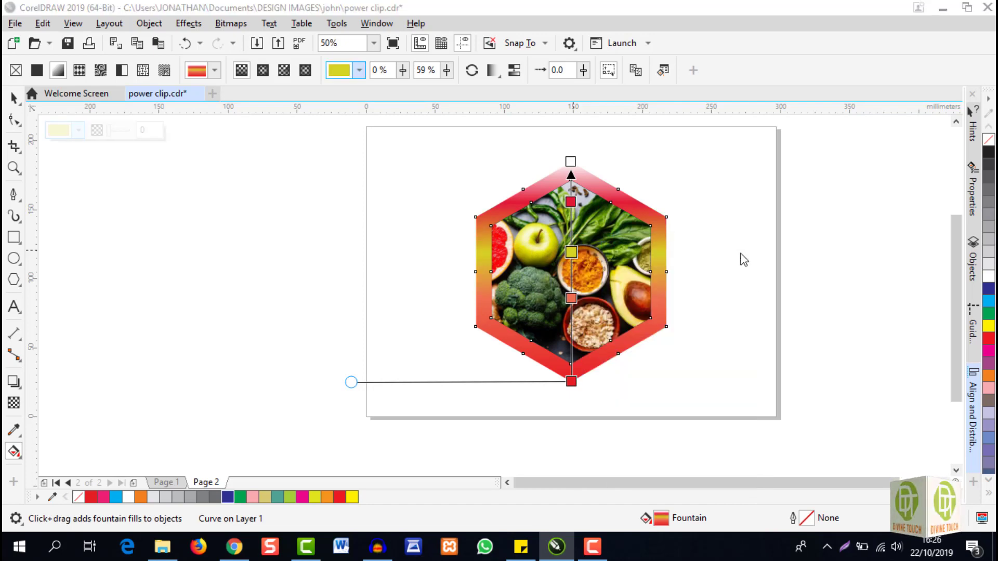
Recolour the 38% gradient node with the orange sampled from the spice bowl in the photo (C6 M67 Y100 K0).
click(571, 298)
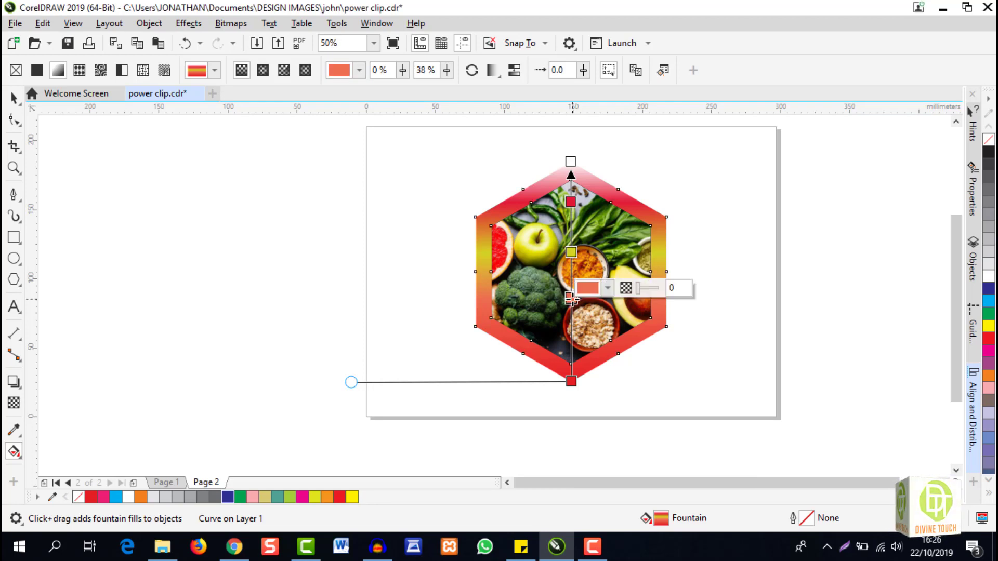
click(607, 288)
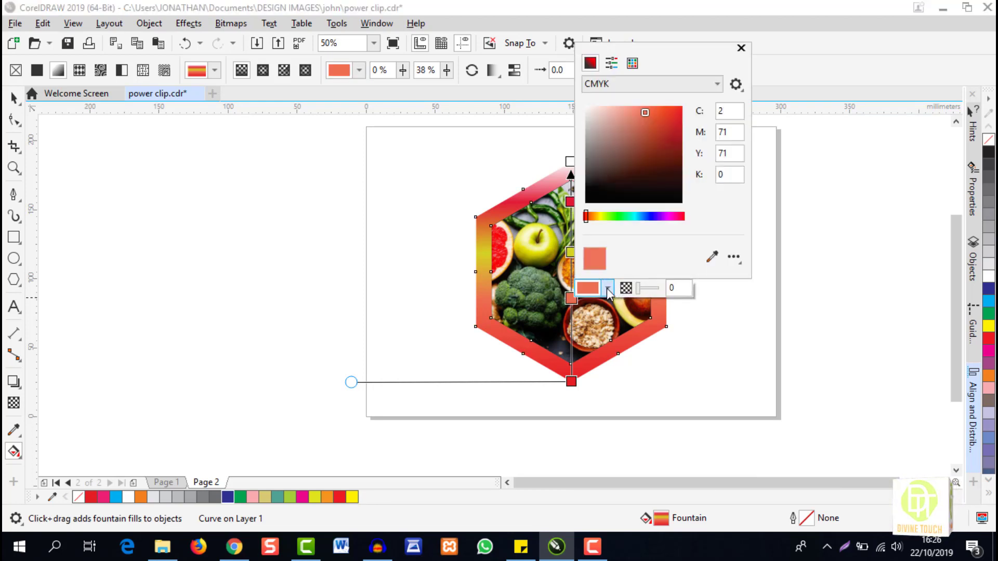
drag(662, 49, 796, 77)
click(842, 278)
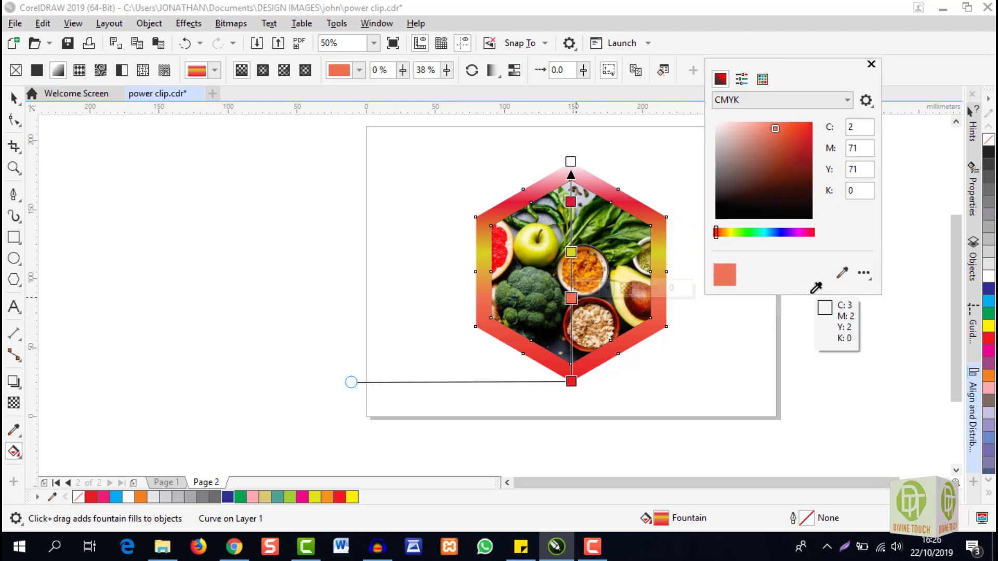
click(582, 273)
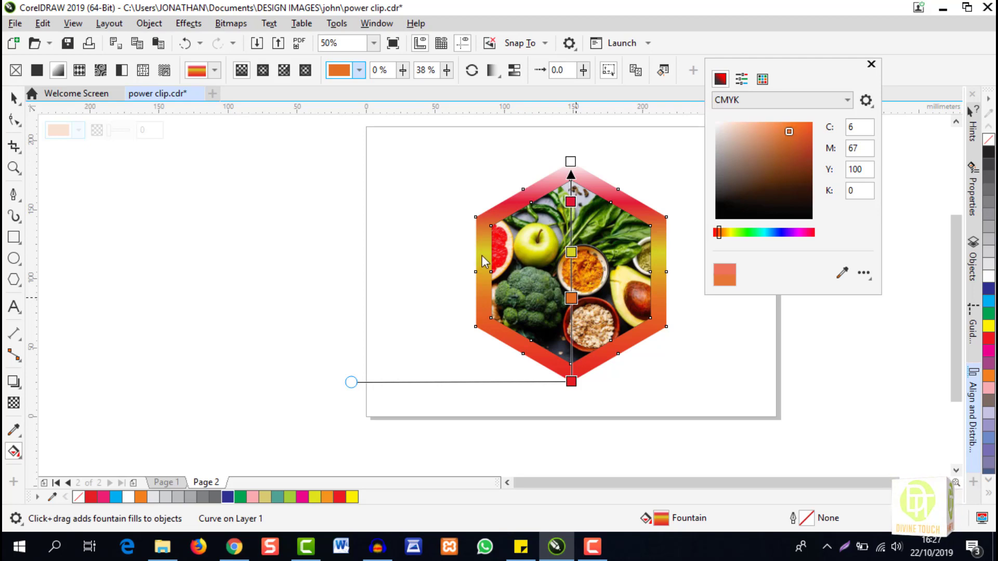
Recolour the 38% gradient node with the light tan sampled from the bowl of grains in the photo.
click(571, 300)
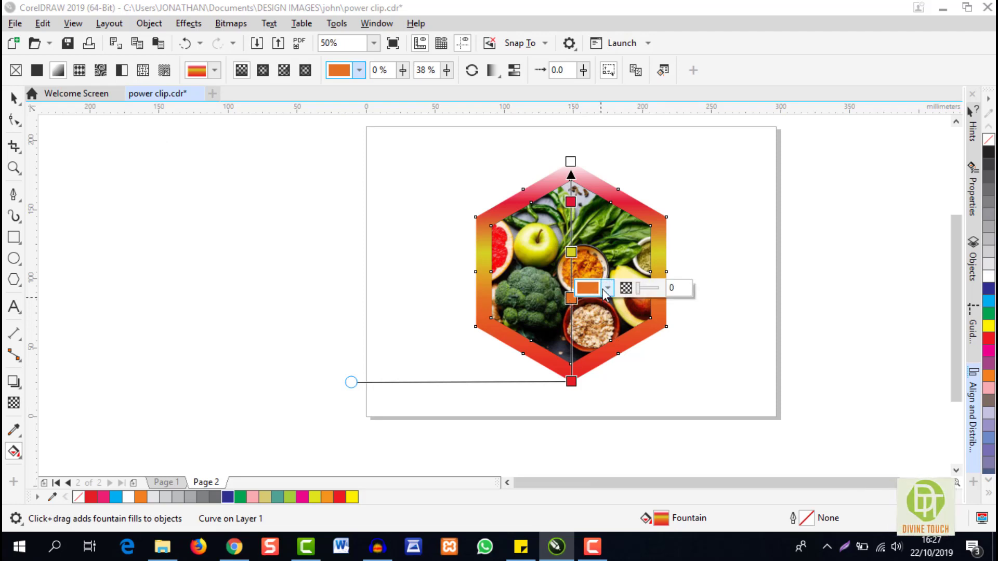
click(606, 289)
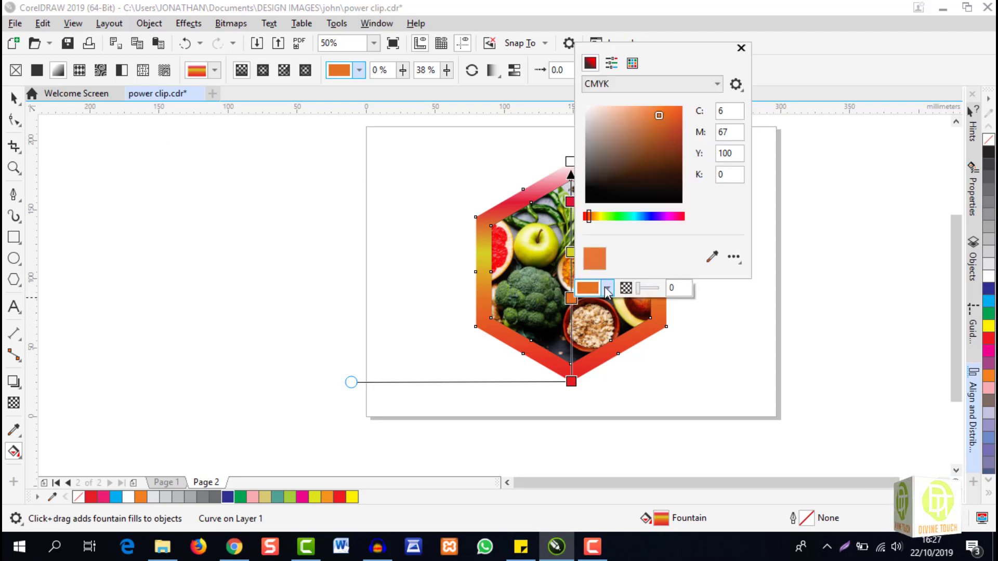
click(712, 258)
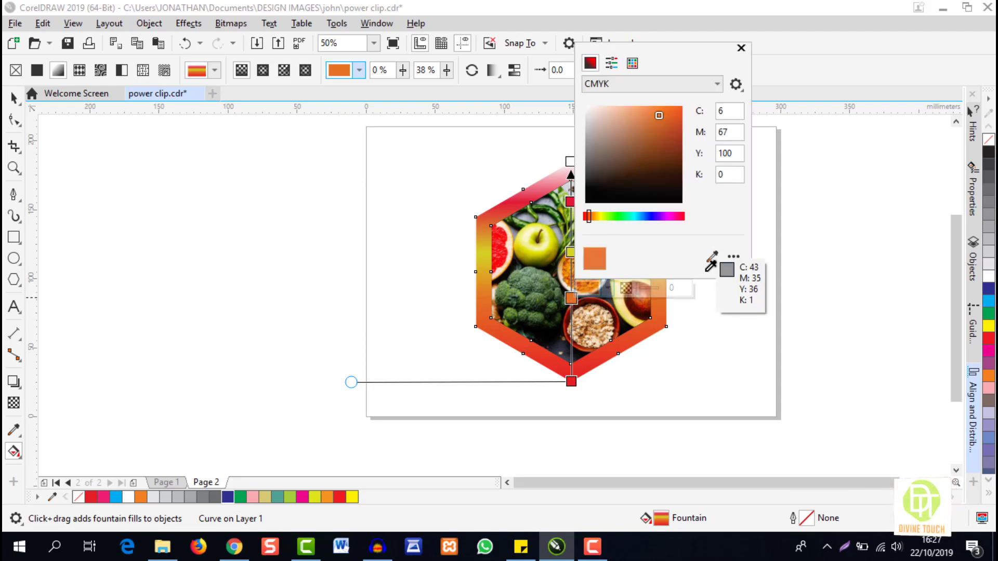
click(582, 320)
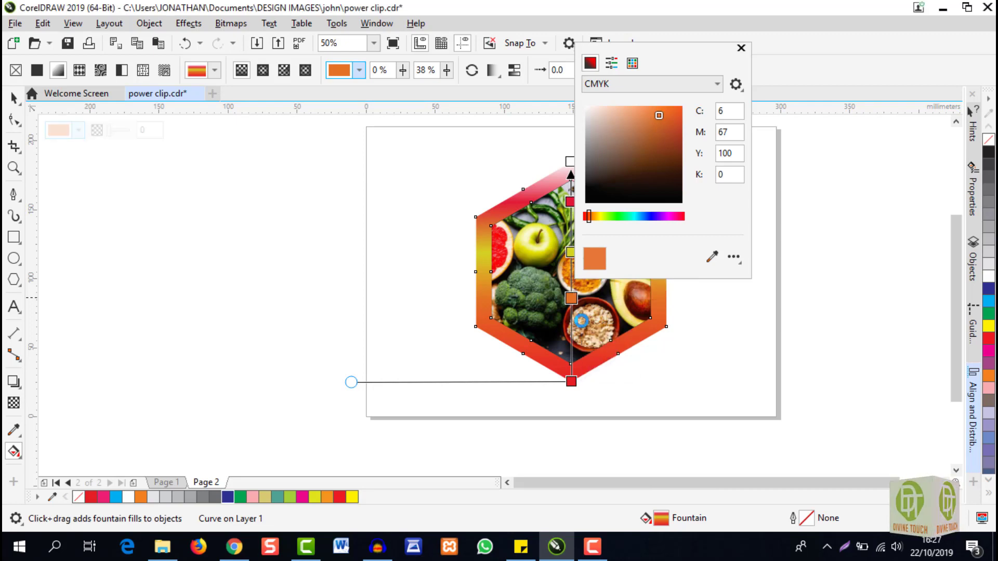
Recolour the gradient's 0% end node at the ring's lower tip cyan.
click(572, 384)
click(571, 383)
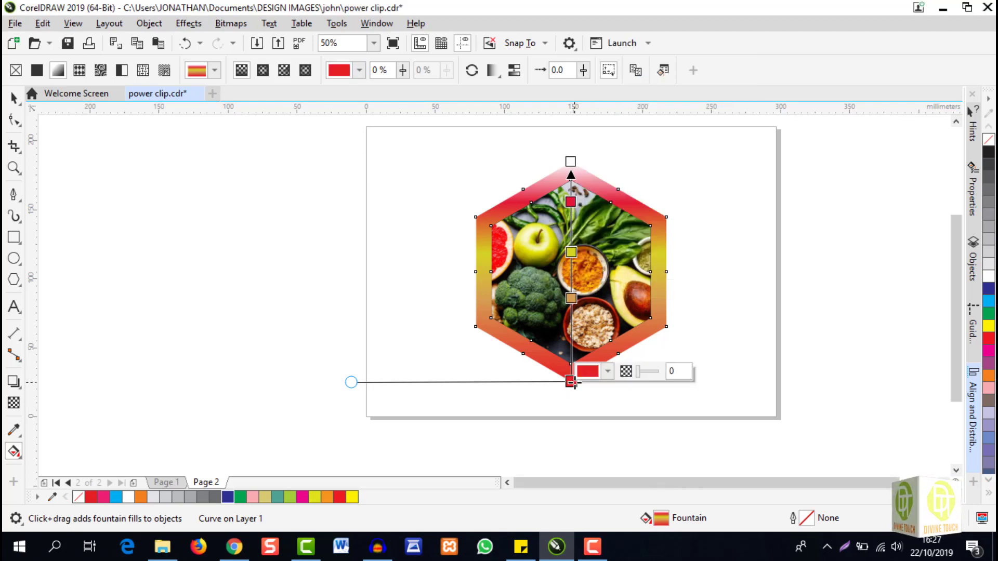
click(117, 498)
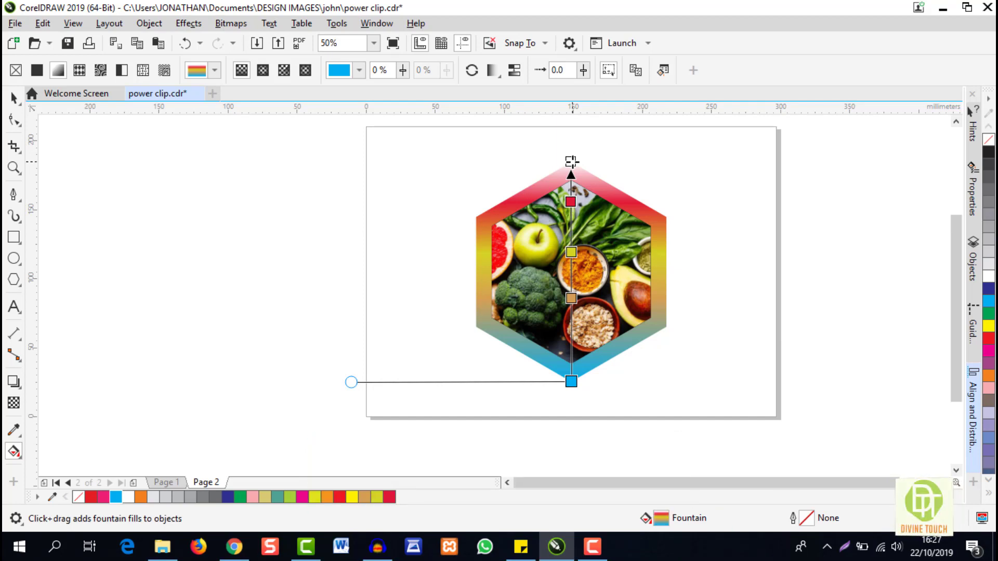
Angle the ring's gradient diagonally, with the white end beyond its upper-left edge and the cyan end beyond its lower-right edge.
drag(571, 161, 523, 189)
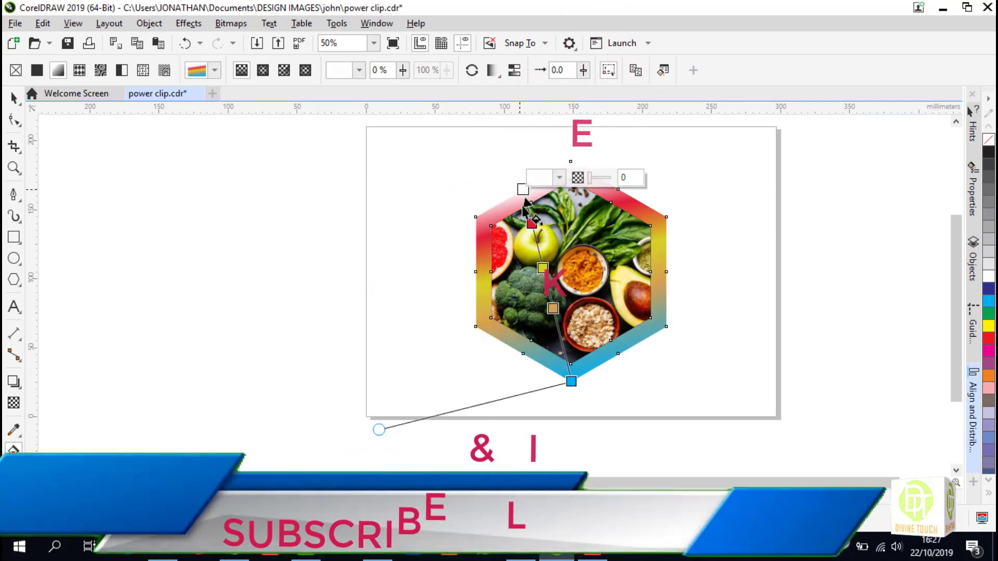
drag(571, 382, 674, 370)
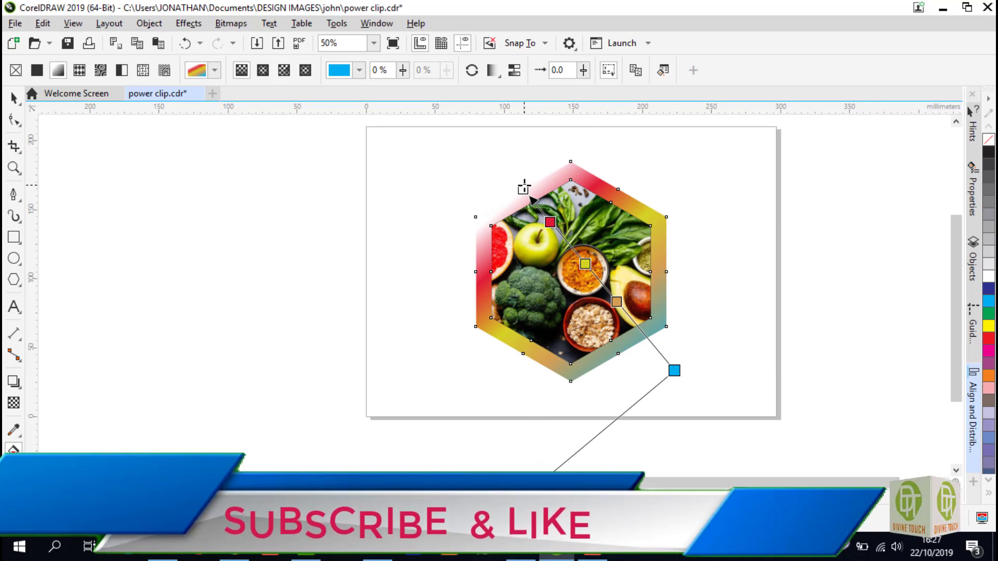
drag(523, 190, 509, 164)
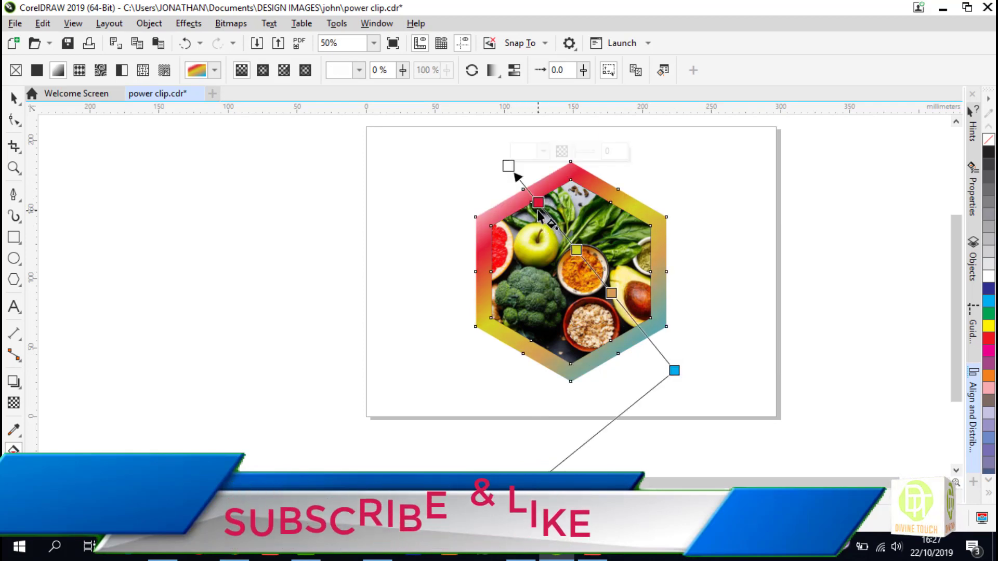
drag(538, 203, 548, 215)
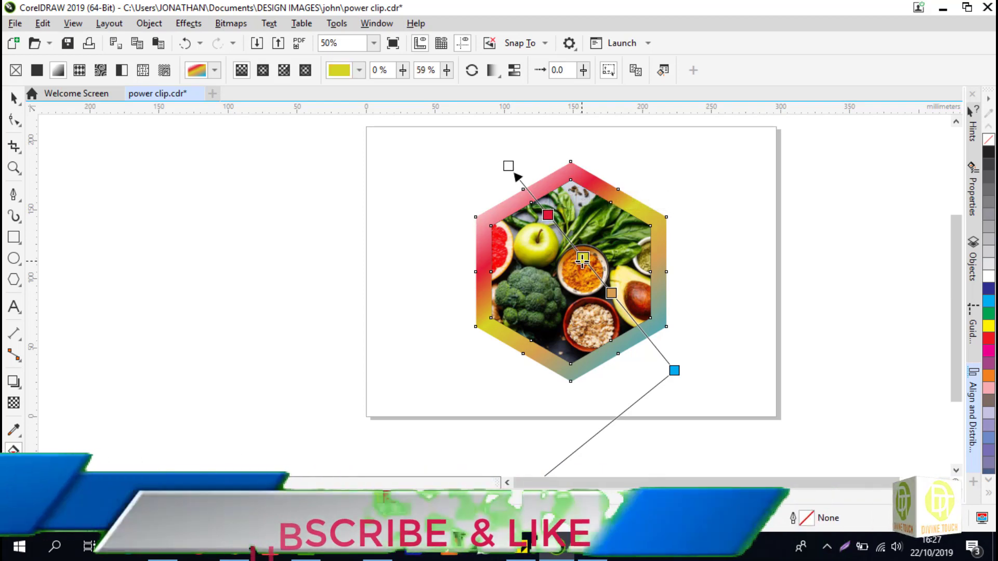
click(617, 299)
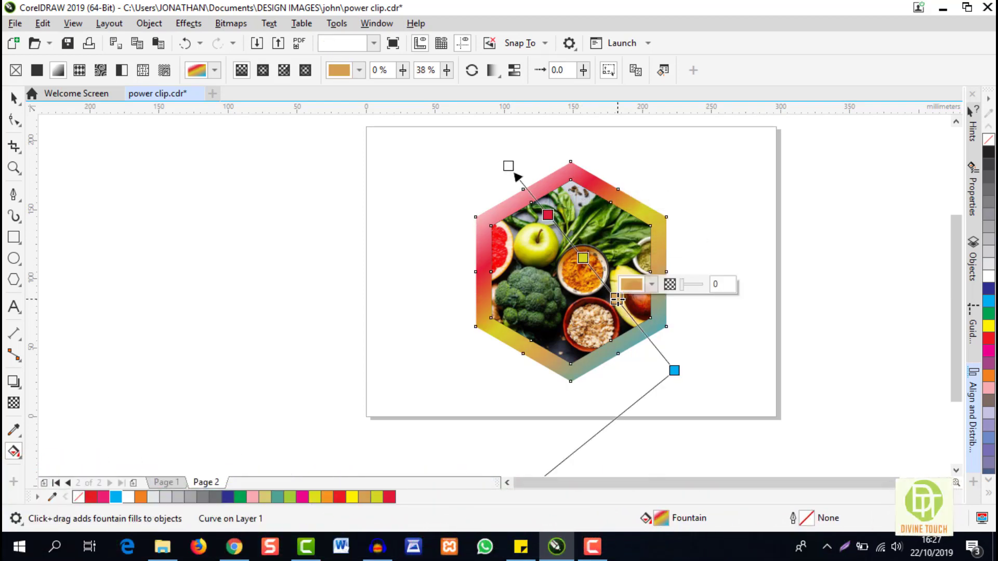
drag(674, 370, 706, 378)
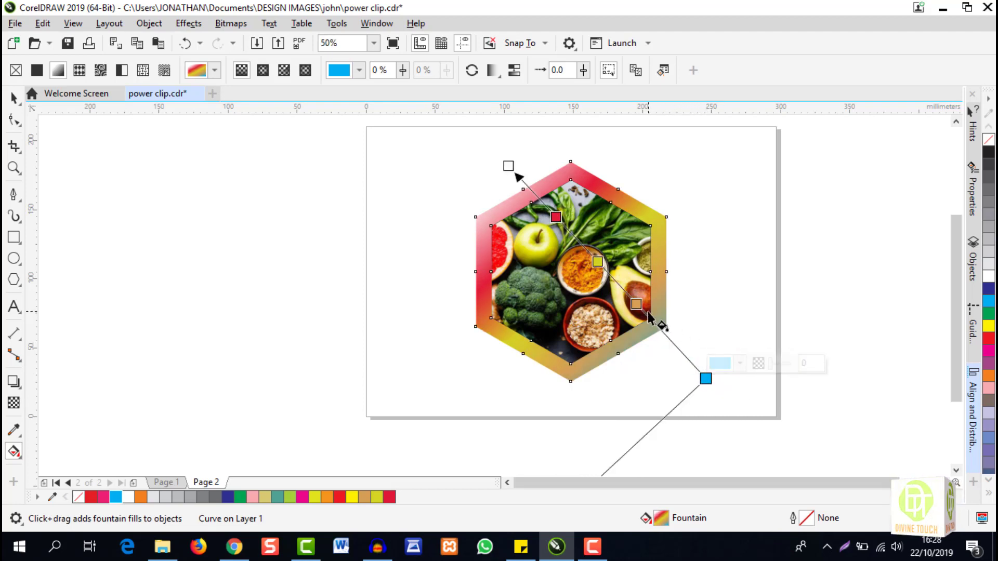
Extend the gradient's cyan end farther from the ring and respace the intermediate nodes, with red at 80% and tan at 41%.
click(633, 300)
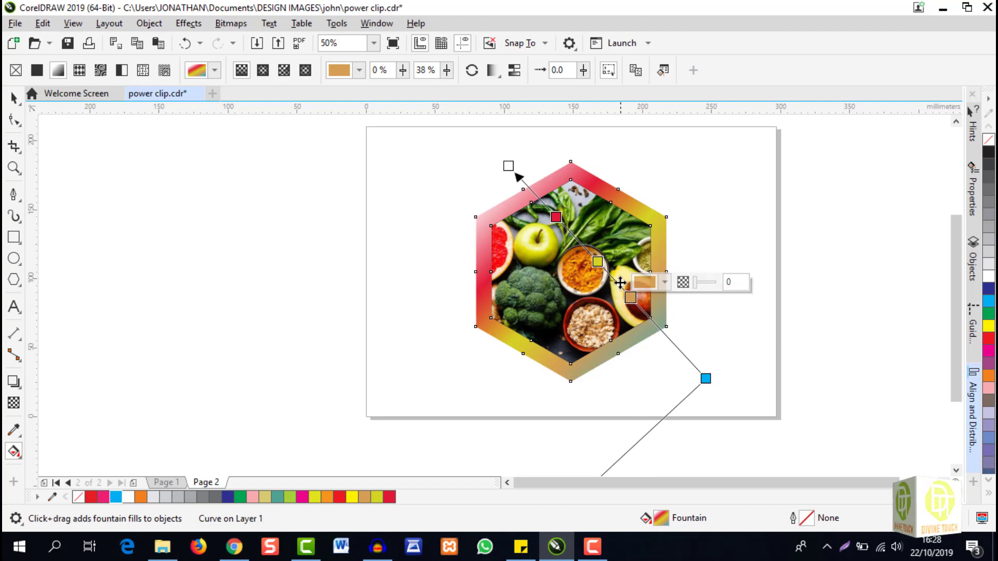
drag(597, 262, 591, 255)
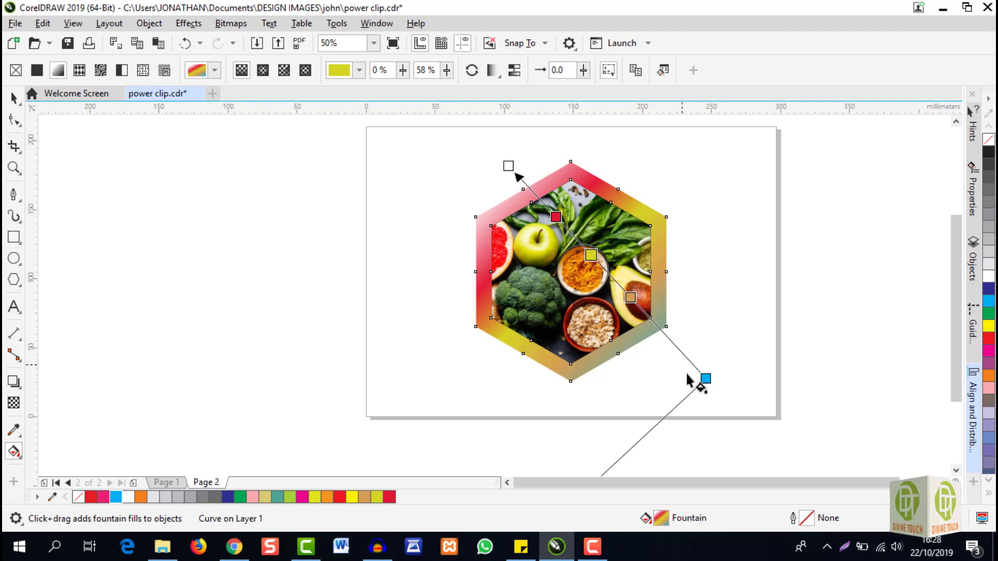
drag(704, 377, 715, 377)
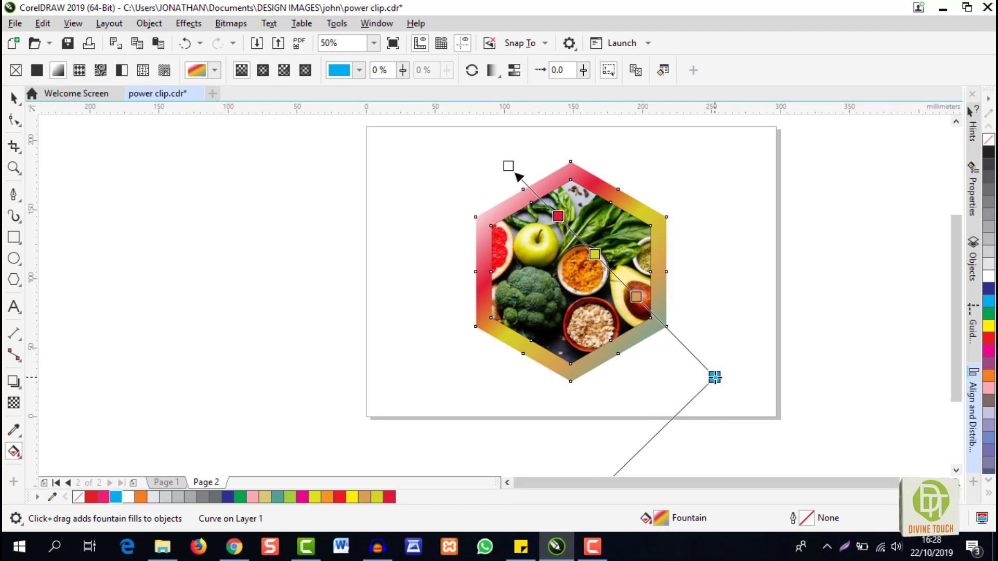
click(715, 377)
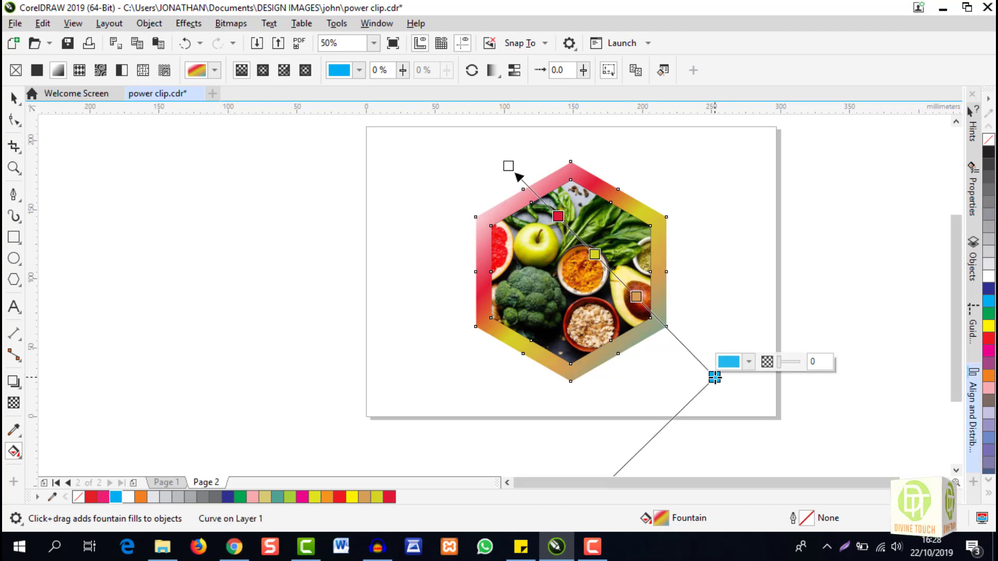
drag(717, 378, 726, 395)
drag(596, 260, 552, 212)
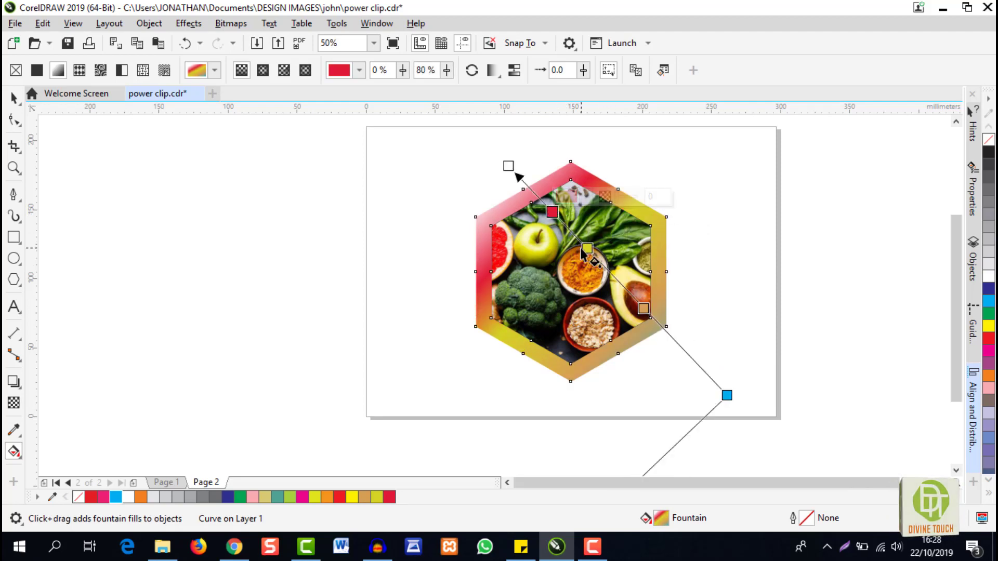
drag(587, 248, 598, 260)
click(641, 308)
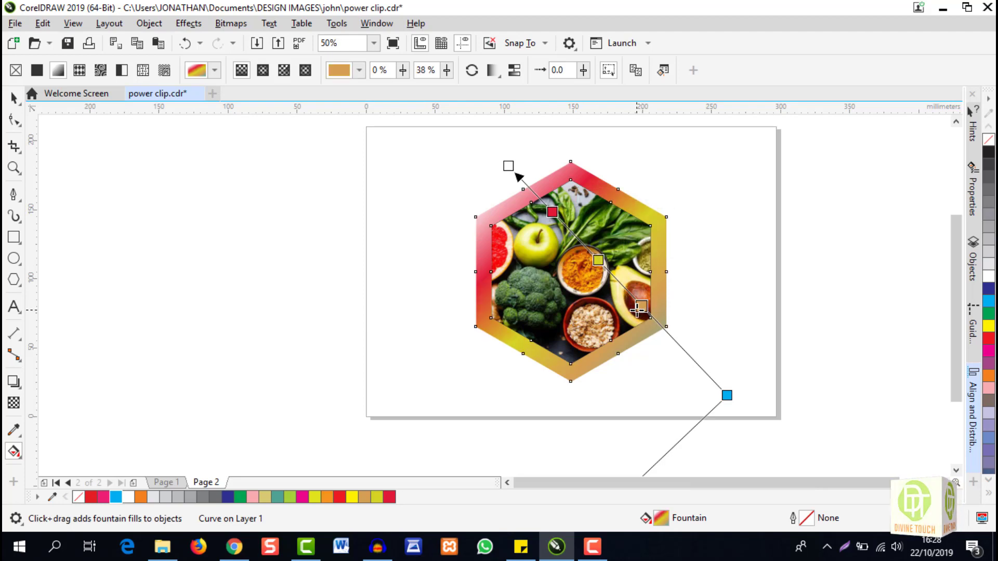
drag(638, 311, 633, 309)
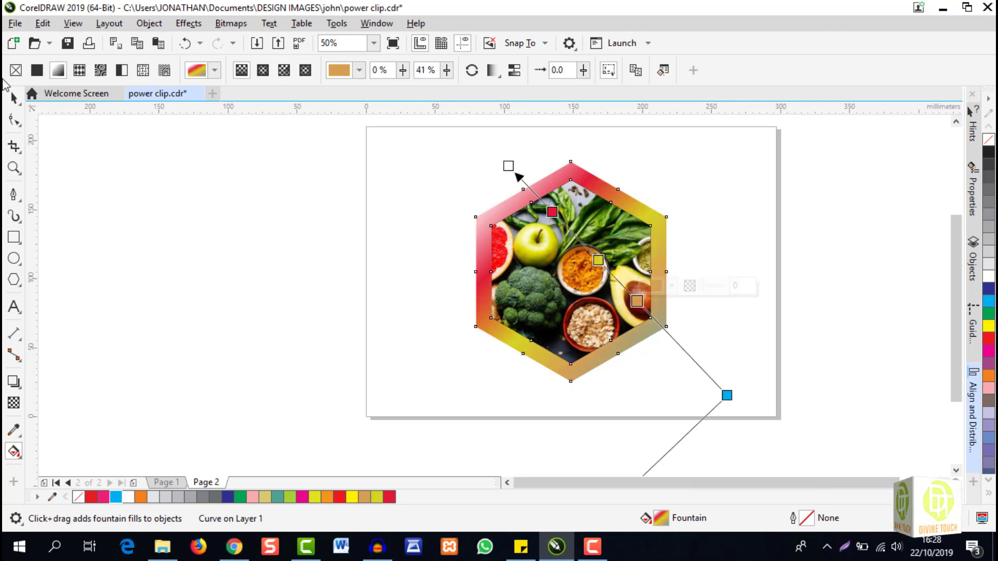
click(13, 98)
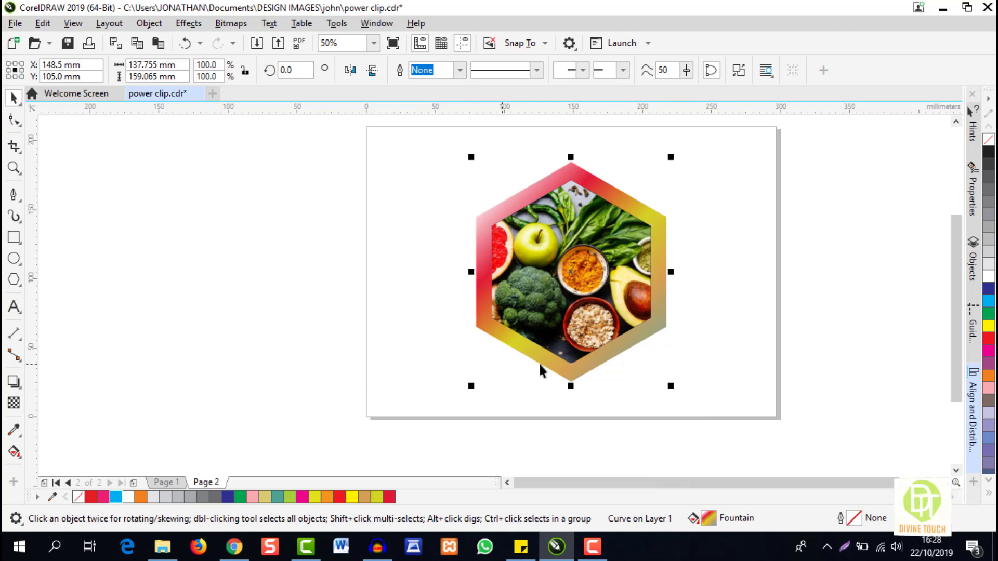
click(835, 308)
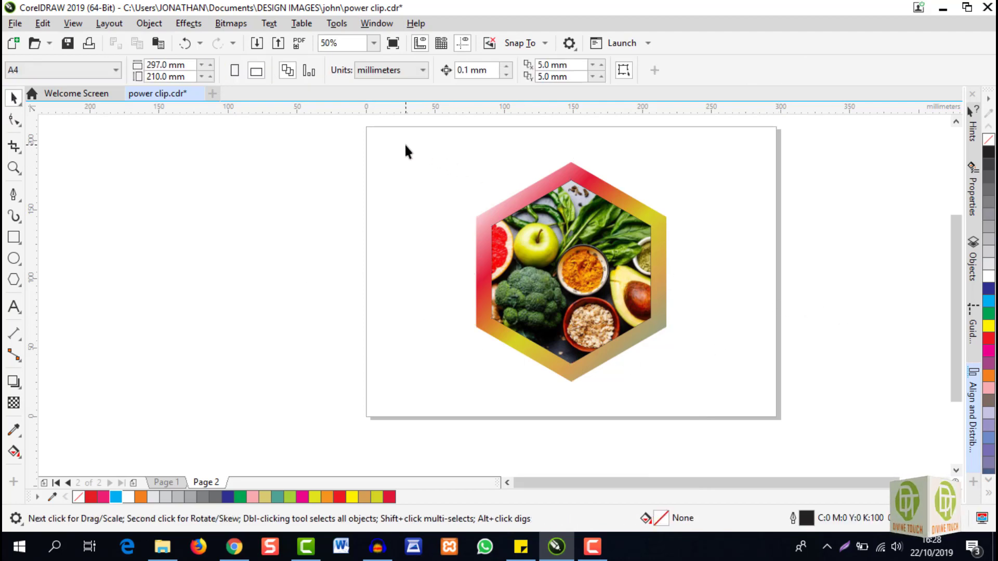
Scale the ring and clipped photo together to about 95 × 110 mm and move them to the lower-right part of the page.
drag(697, 387, 689, 366)
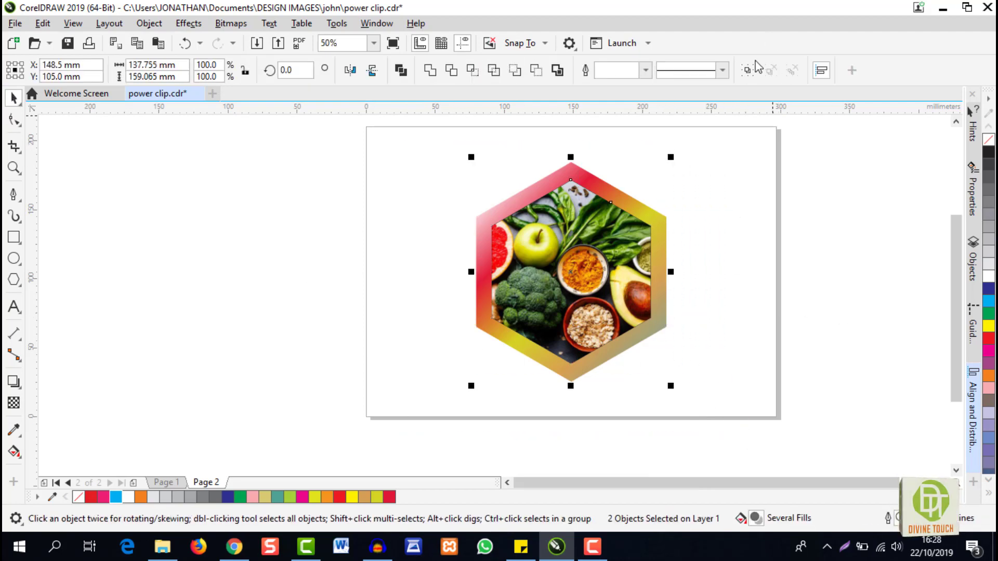
drag(672, 389, 605, 330)
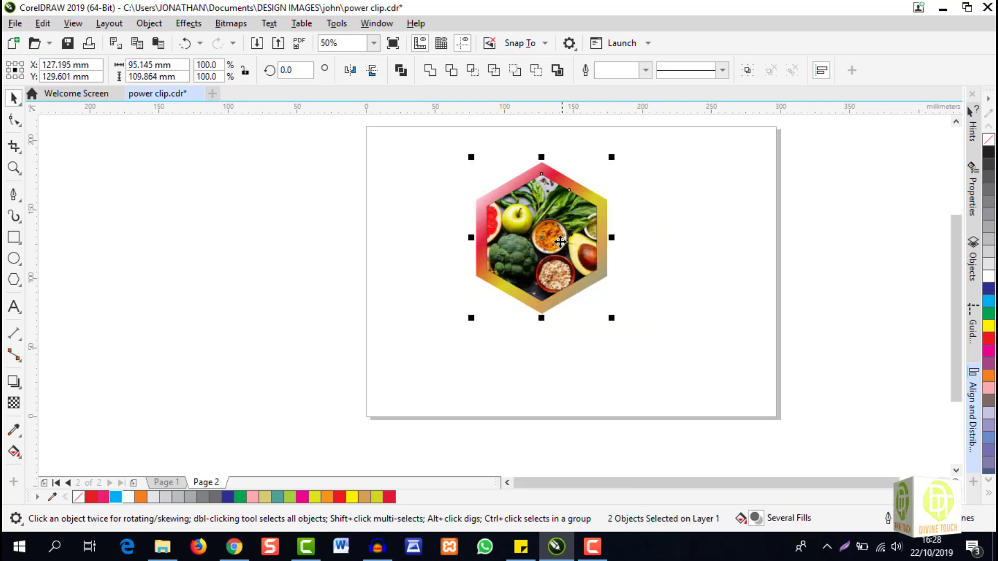
drag(588, 258, 677, 292)
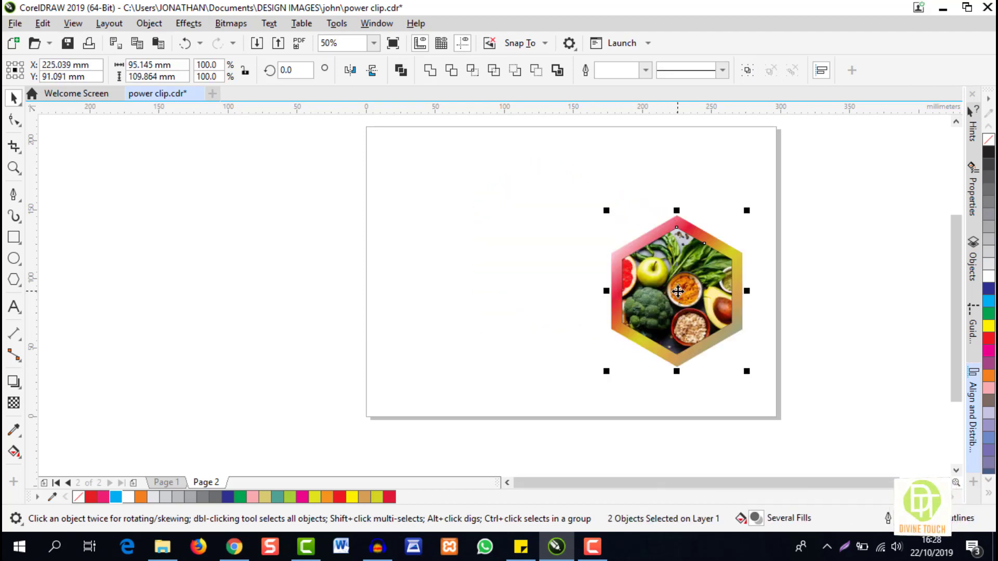
Review the glowing hexagon design on Page 1 and the blur effects available for Page 2.
click(166, 482)
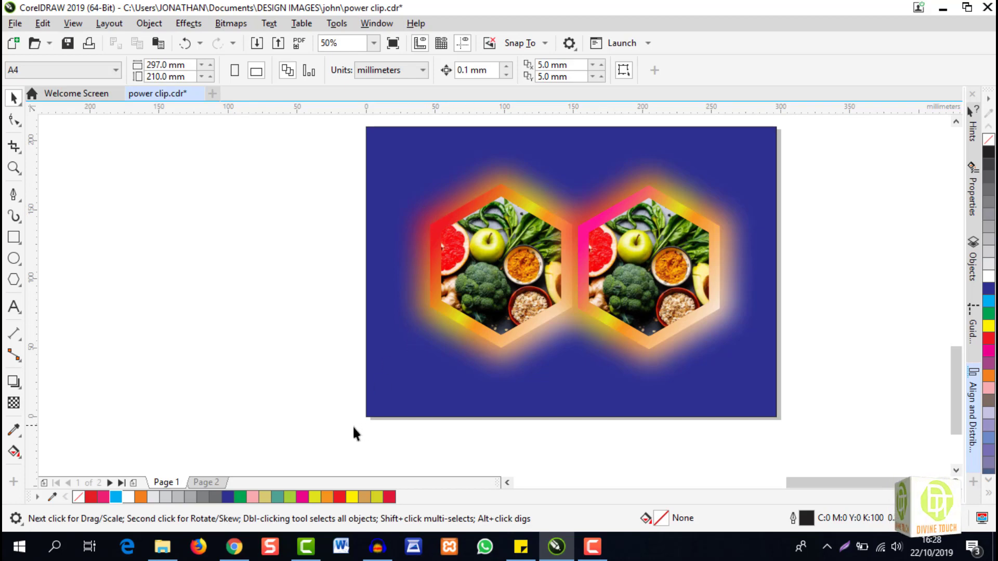
click(212, 485)
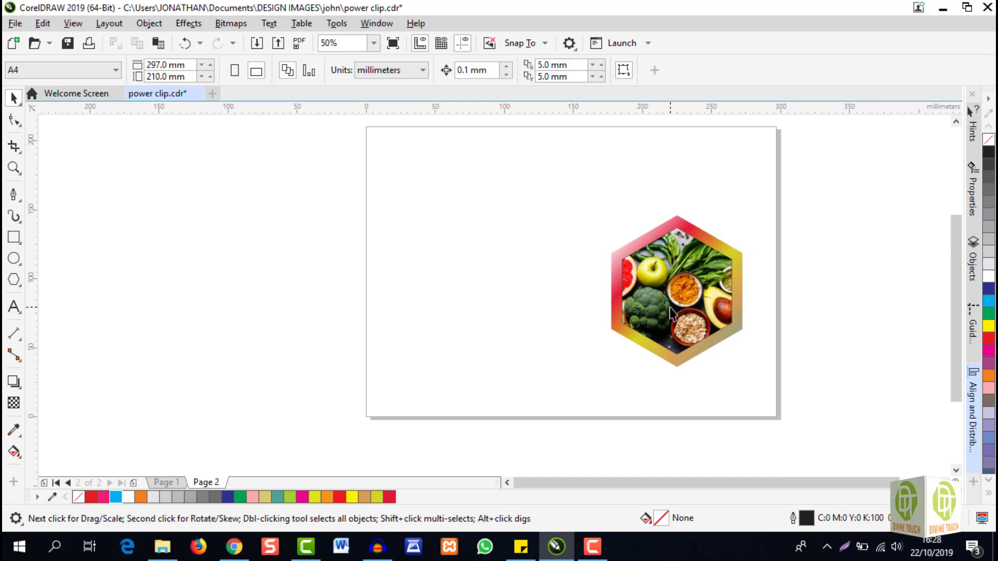
click(188, 24)
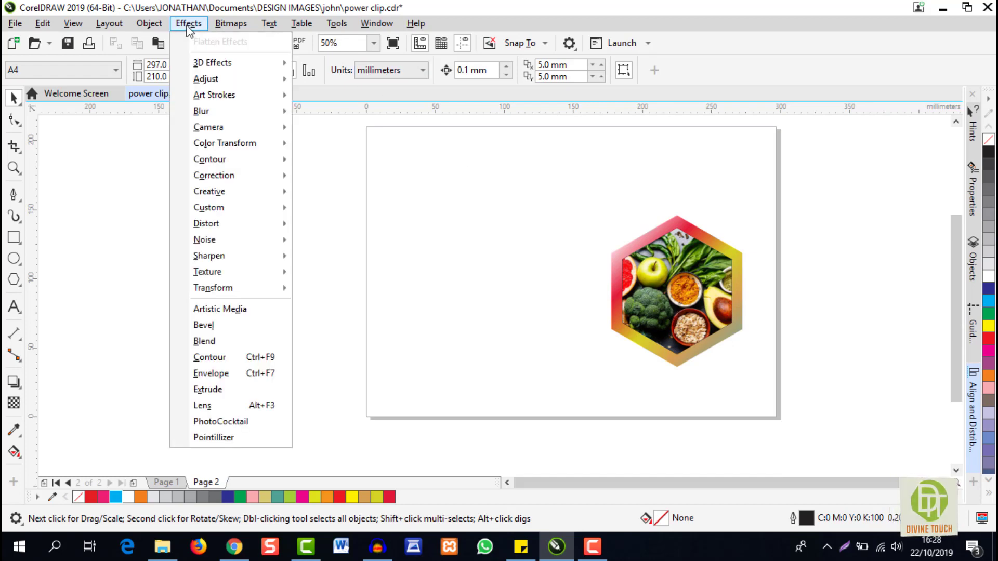
mouse_move(202, 114)
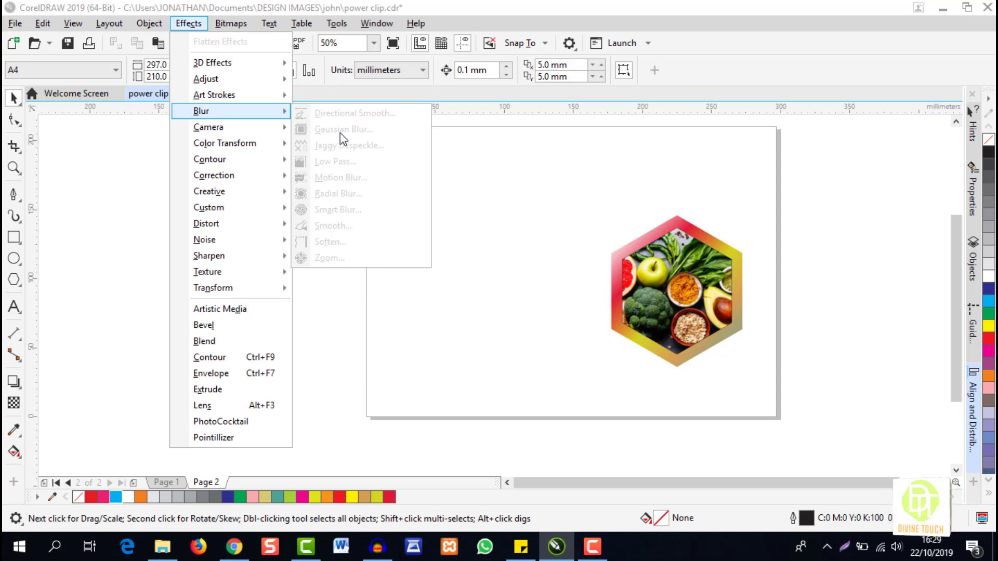
click(460, 199)
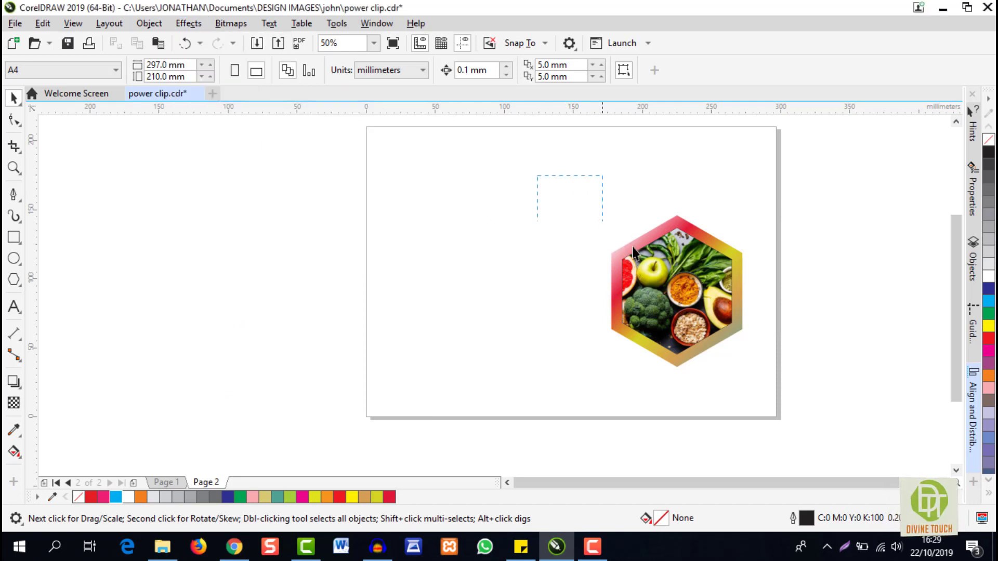
Place a duplicate of the ring and clipped photo in the upper-left part of the page.
drag(633, 250, 790, 400)
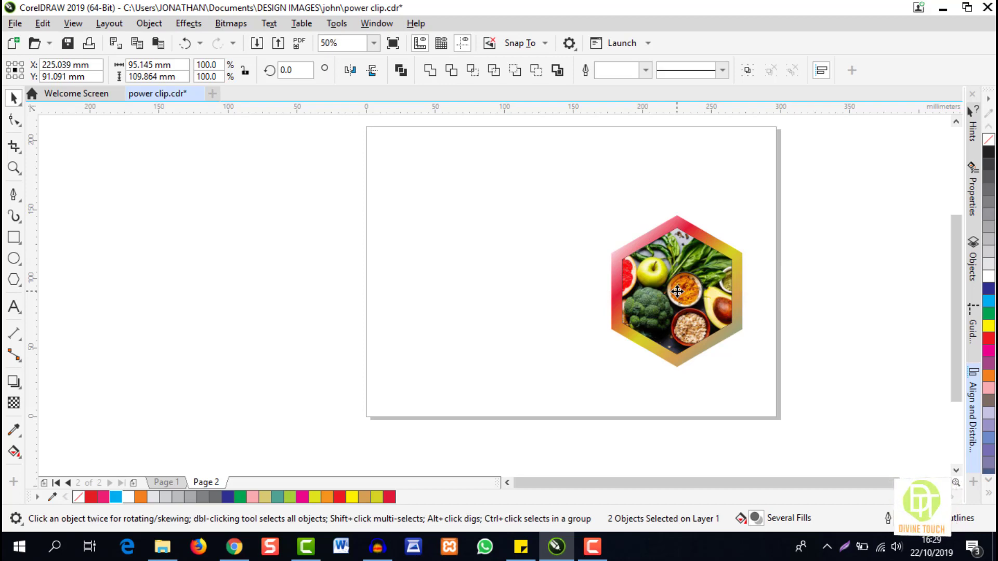
drag(677, 291, 454, 235)
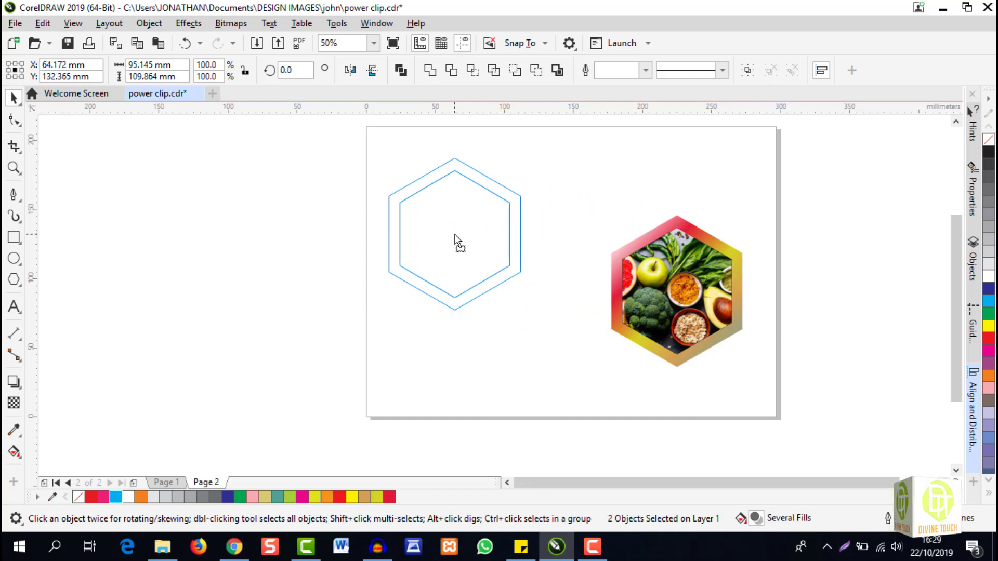
drag(454, 234, 455, 235)
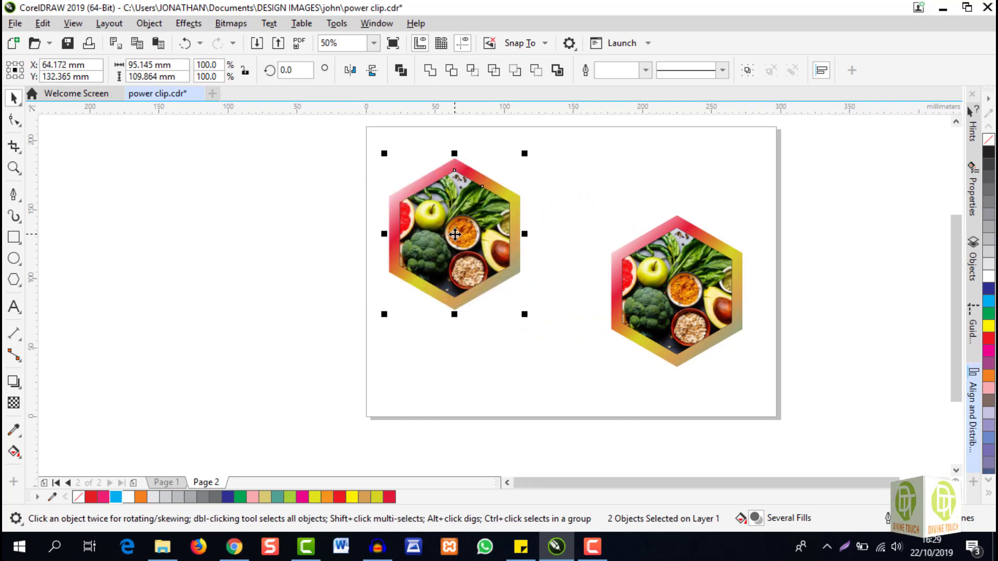
click(579, 189)
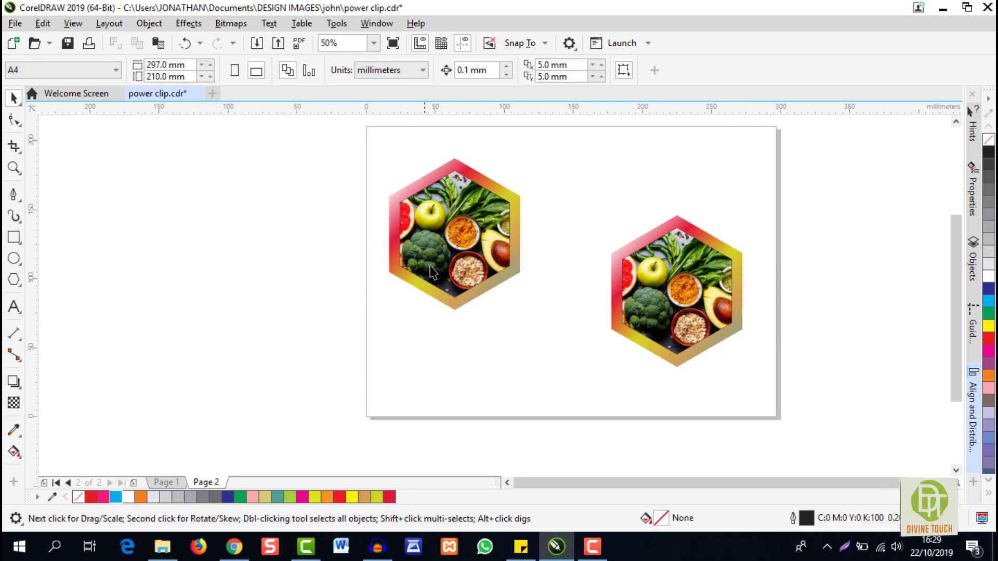
Extract the food photo from the upper-left duplicate's hexagon PowerClip and delete the extracted photo.
click(467, 238)
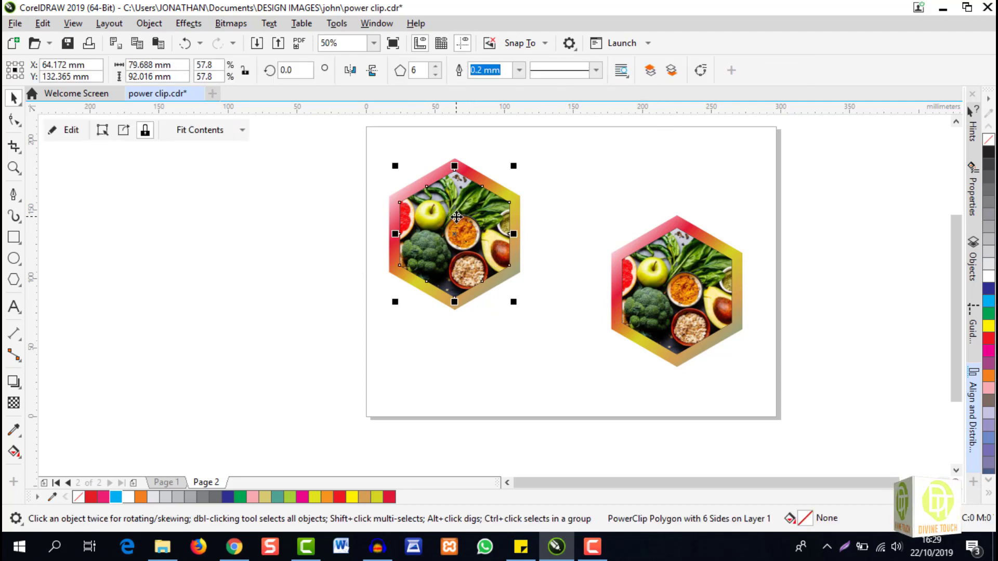
right_click(449, 221)
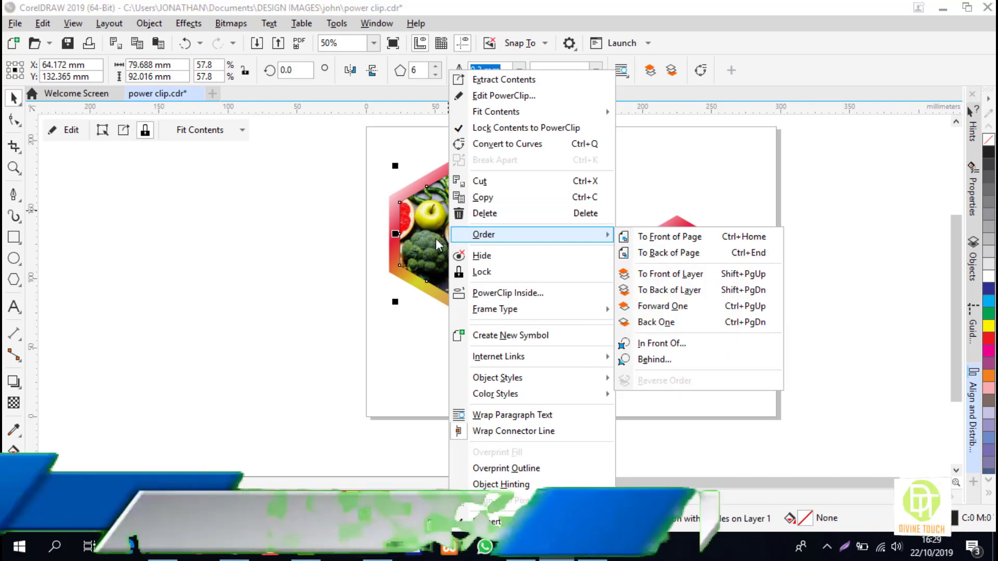
click(489, 82)
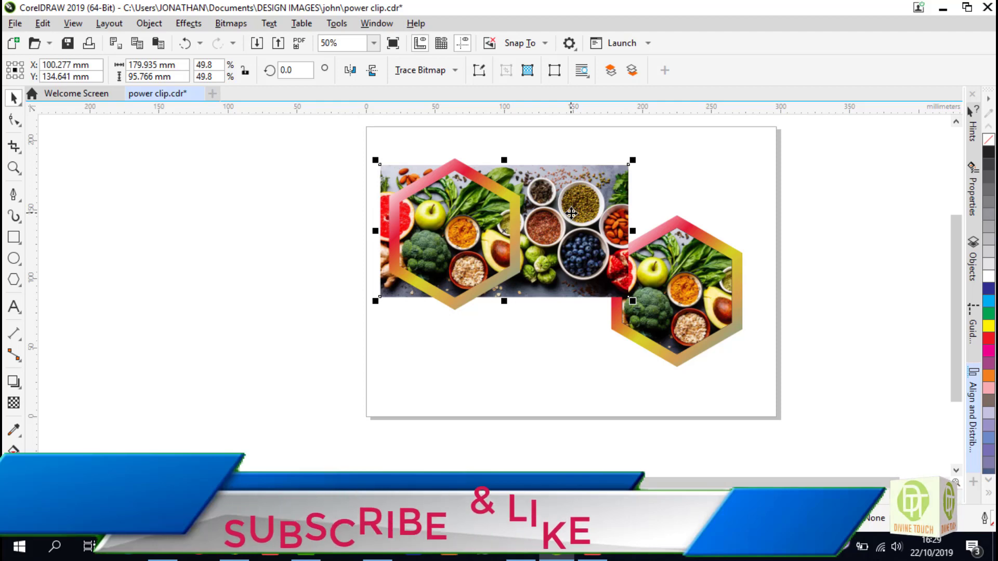
right_click(554, 188)
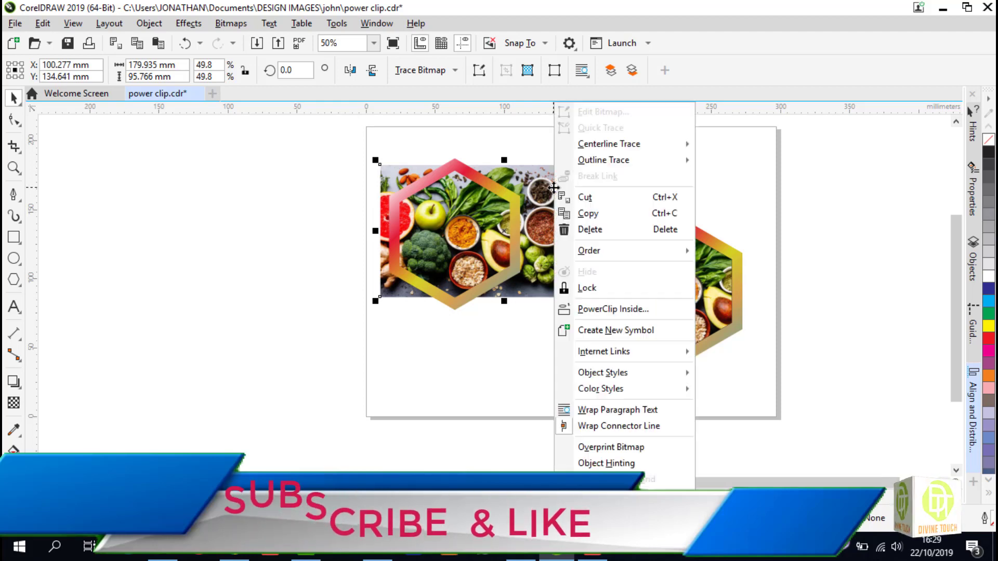
click(601, 229)
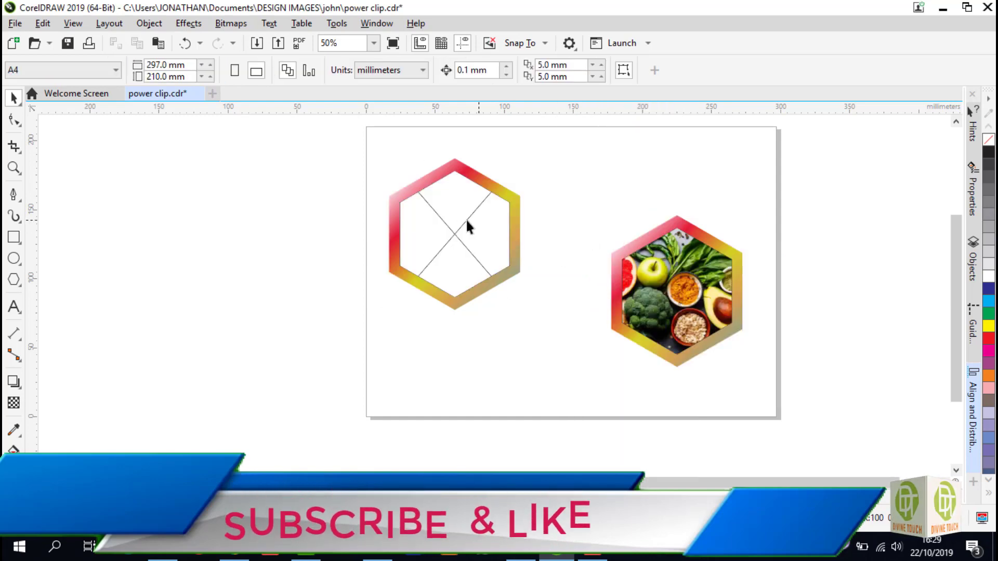
Remove the PowerClip frame type from the duplicate's empty inner hexagon and delete that hexagon, keeping only the gradient ring.
click(447, 227)
right_click(448, 229)
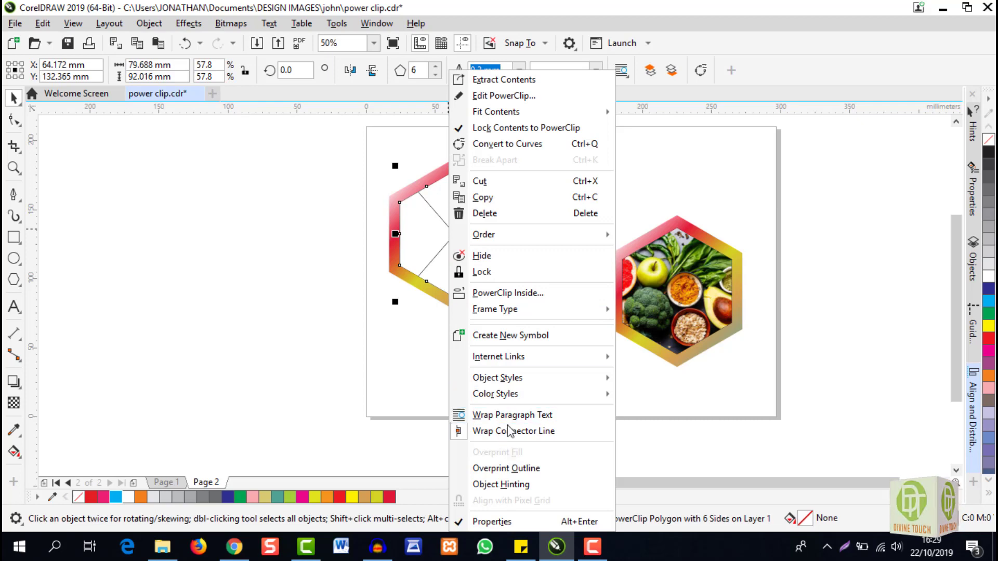
mouse_move(552, 315)
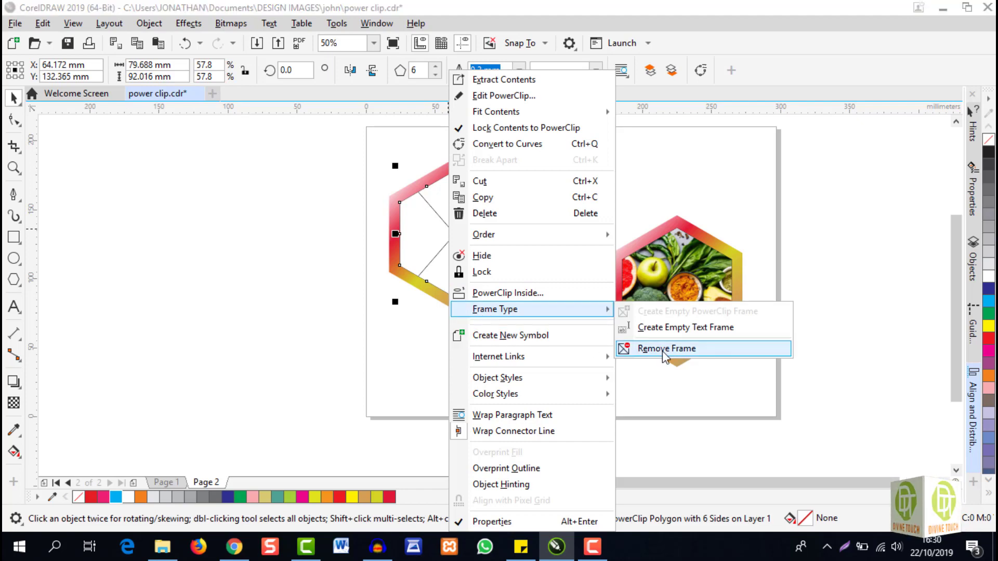
click(665, 349)
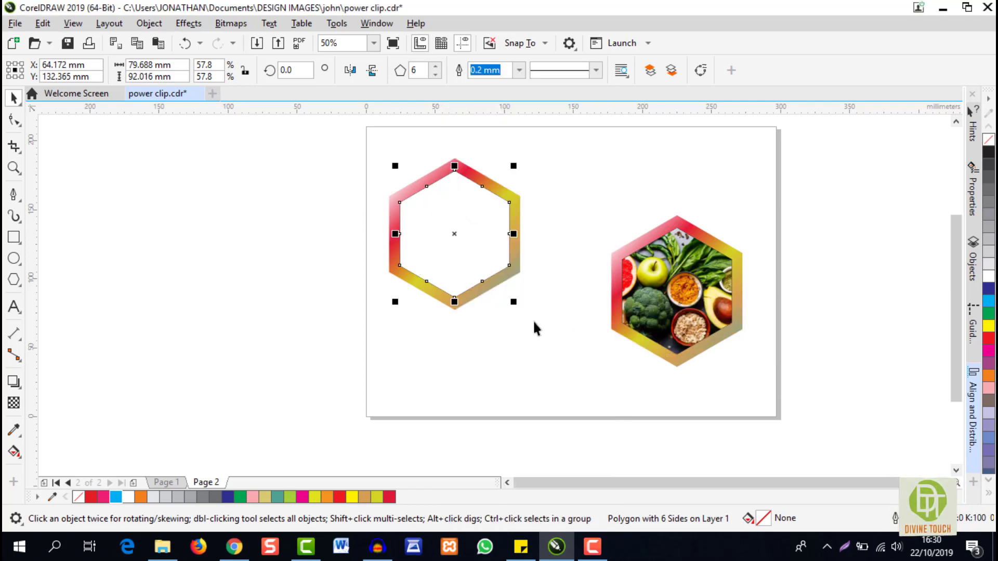
click(531, 180)
drag(491, 223, 491, 224)
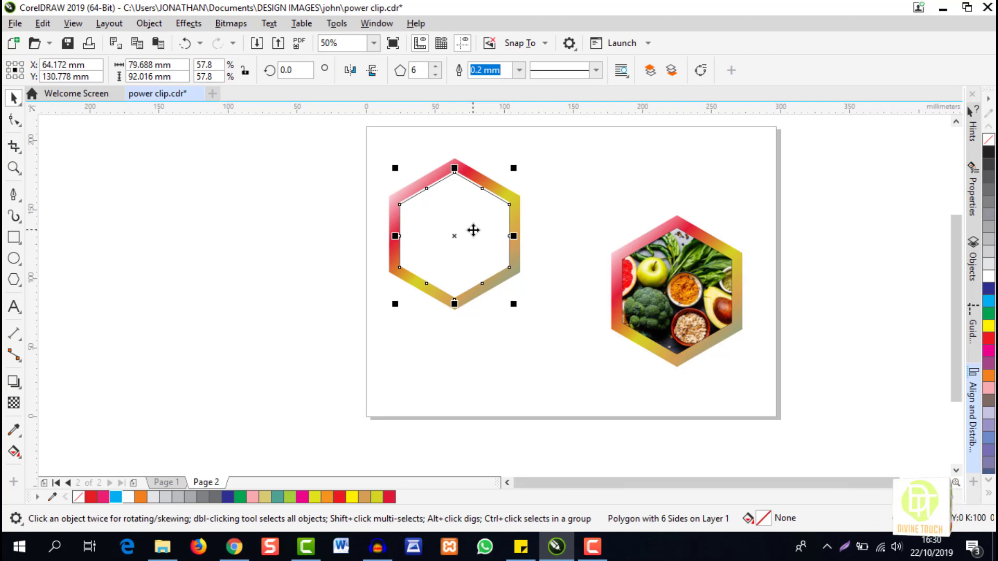
key(Escape)
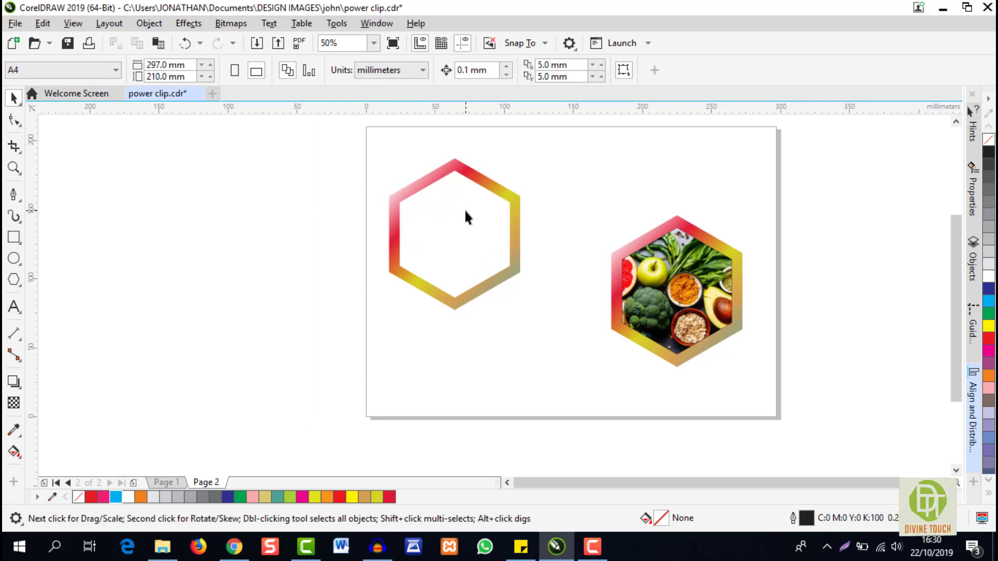
Smart Fill the empty centre of the upper-left ring with red and combine it with the ring into one solid gradient hexagon.
click(14, 452)
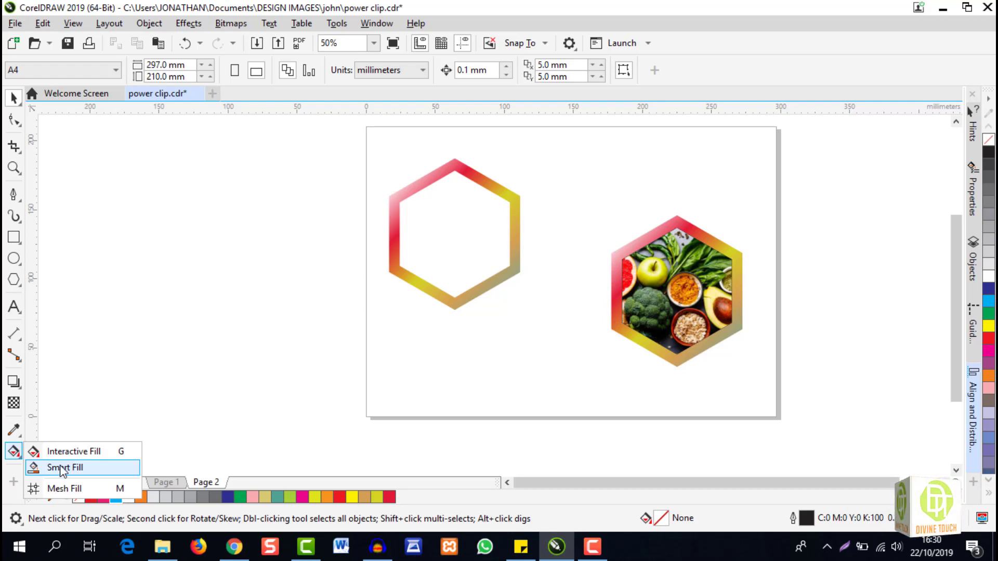
click(61, 468)
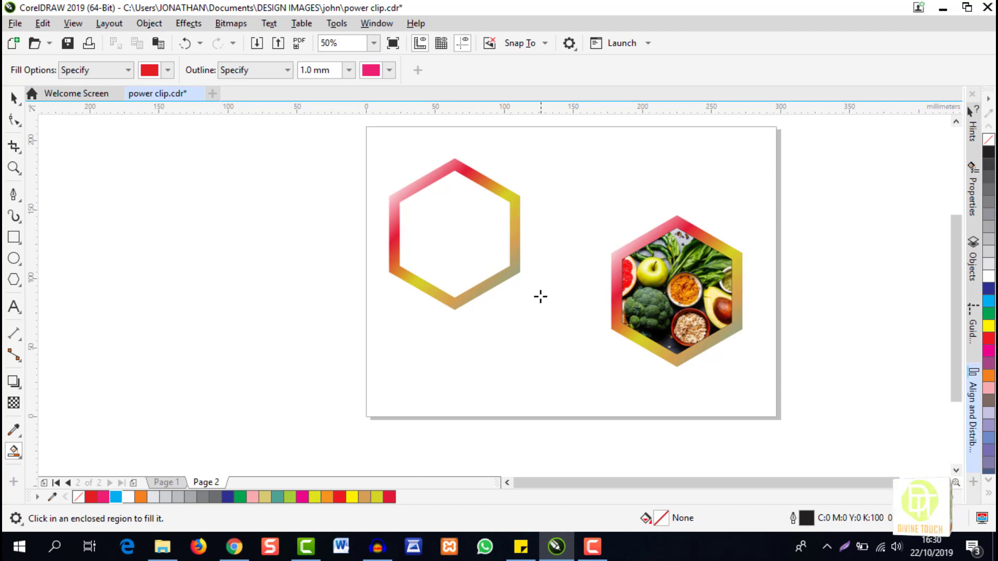
click(446, 219)
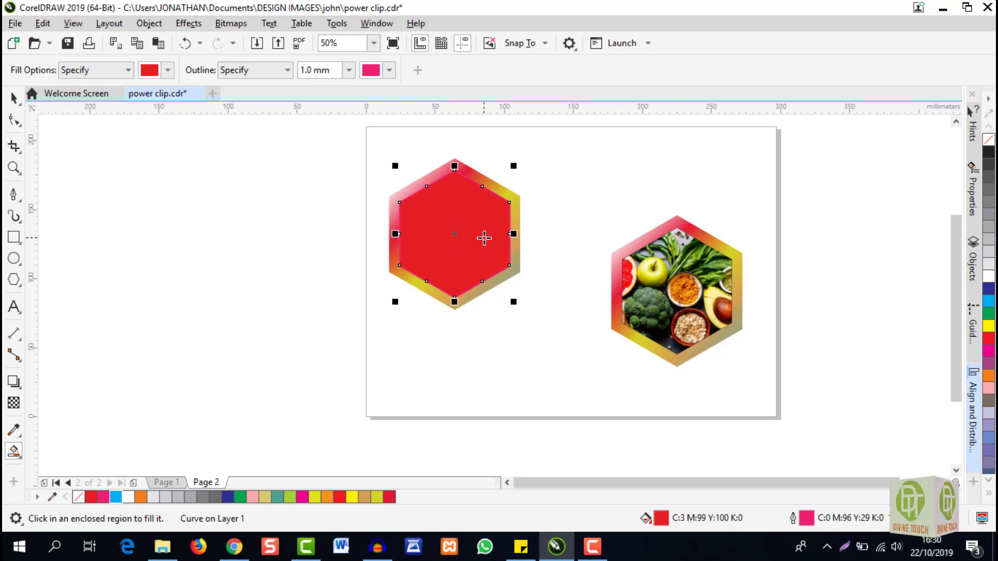
click(14, 97)
drag(288, 134, 556, 347)
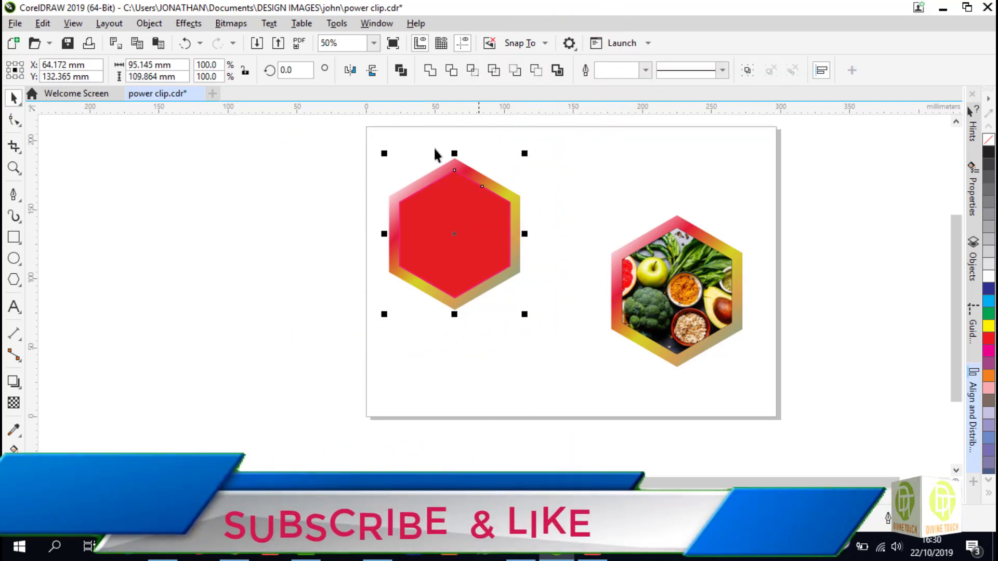
click(401, 70)
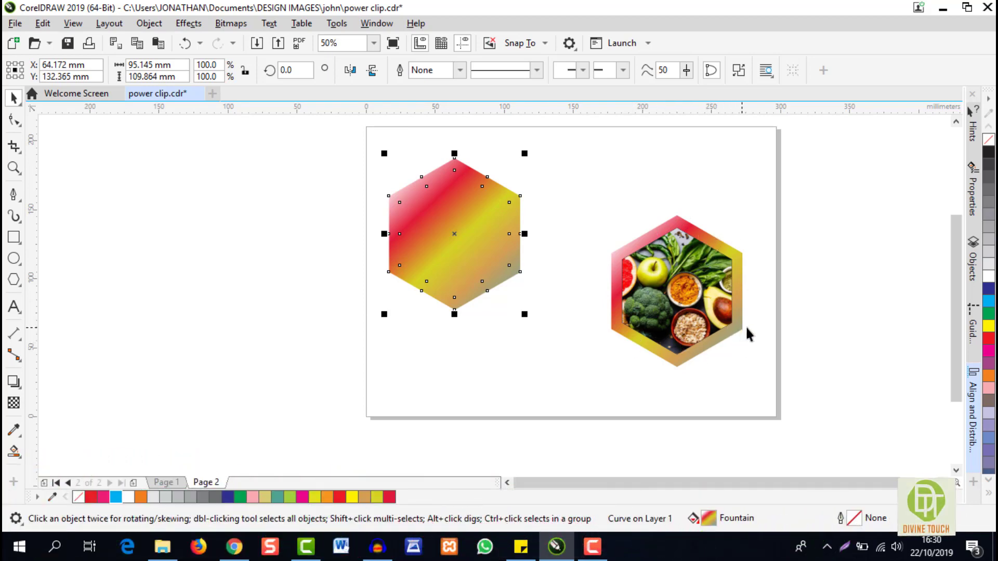
Move the solid gradient hexagon down about 20 mm and convert it to a 300 dpi CMYK bitmap with anti-aliasing and transparent background.
drag(461, 231, 466, 263)
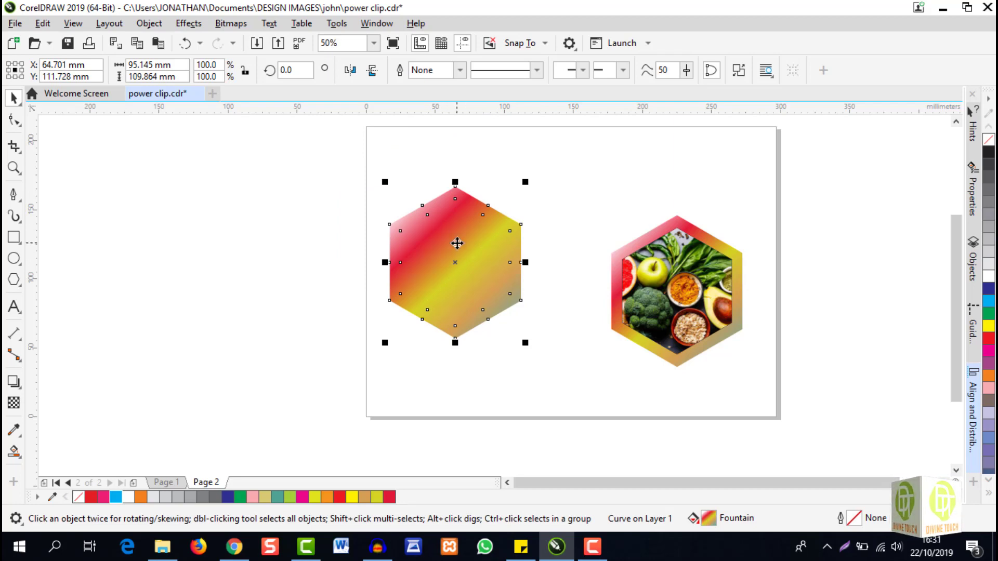
click(232, 24)
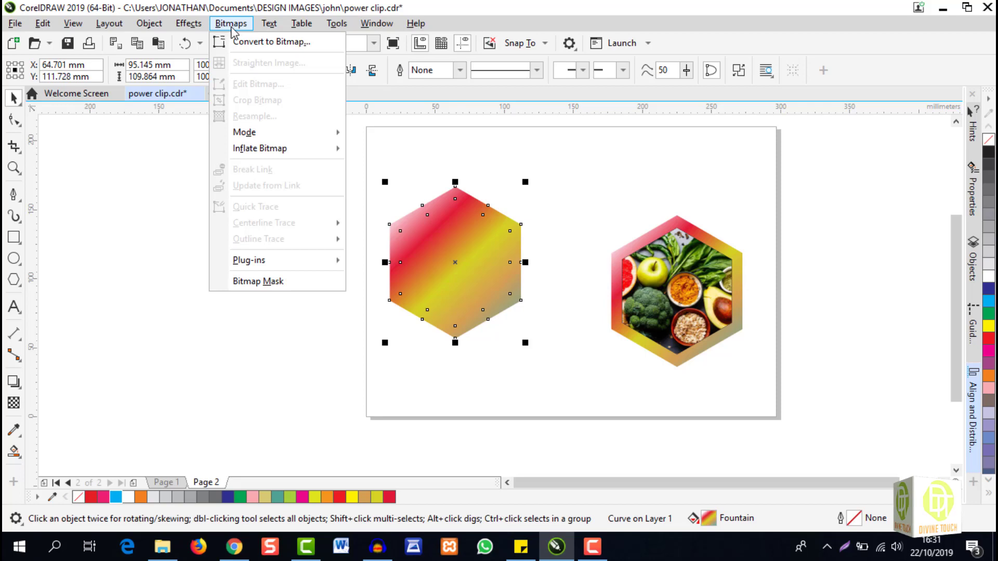
click(253, 43)
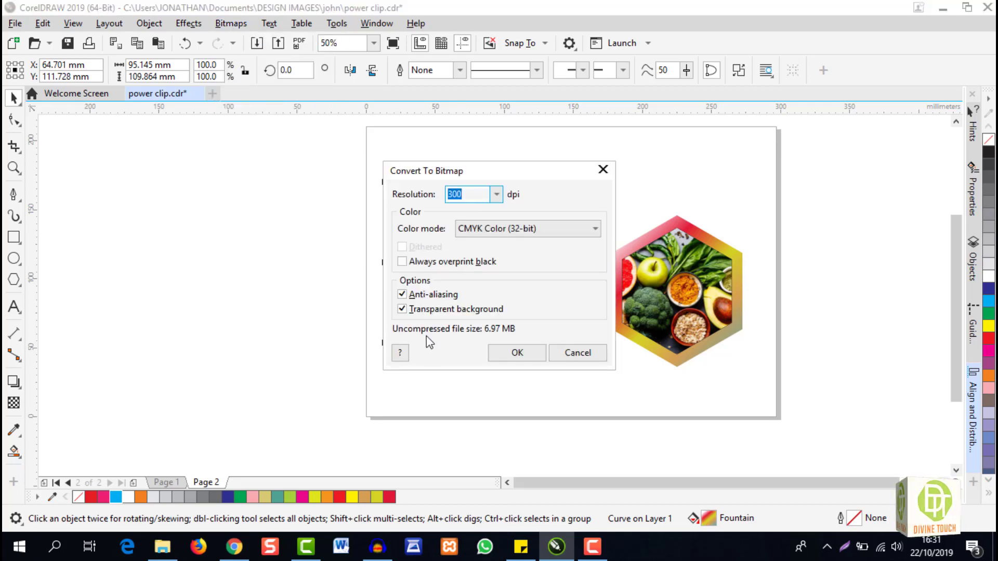
drag(493, 165, 438, 139)
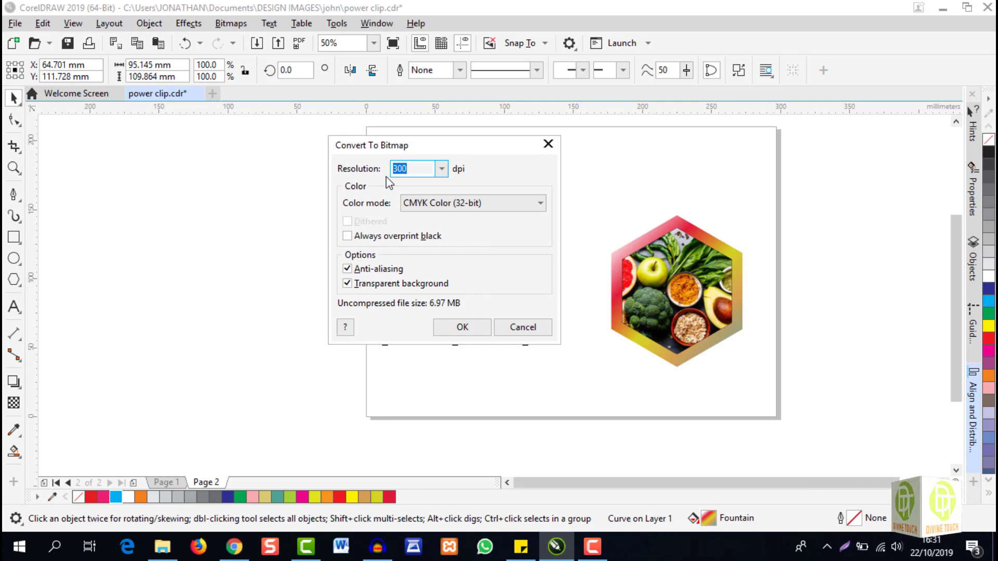
click(462, 327)
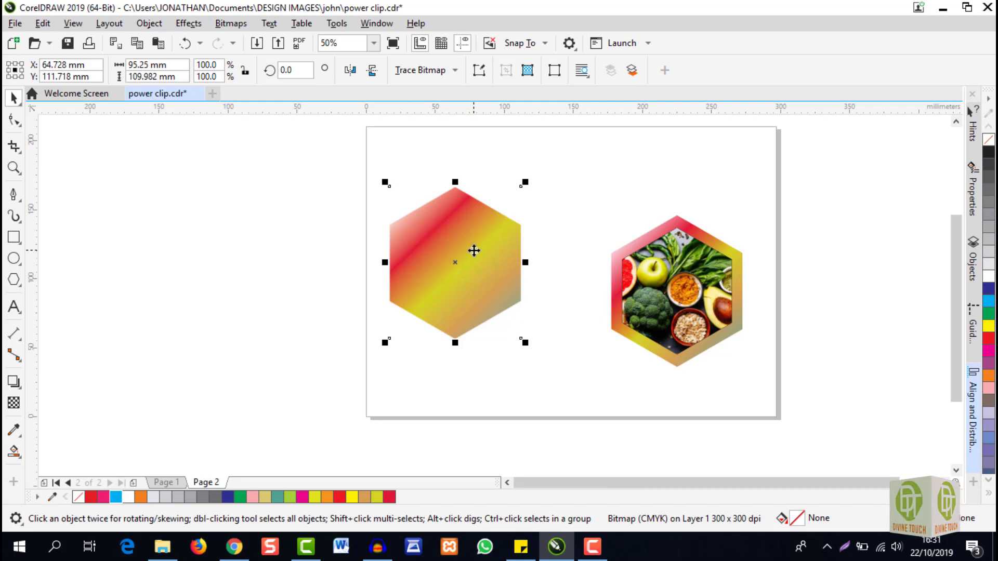
Apply a Gaussian Blur with a radius of 55.3 pixels to the gradient hexagon bitmap.
click(198, 28)
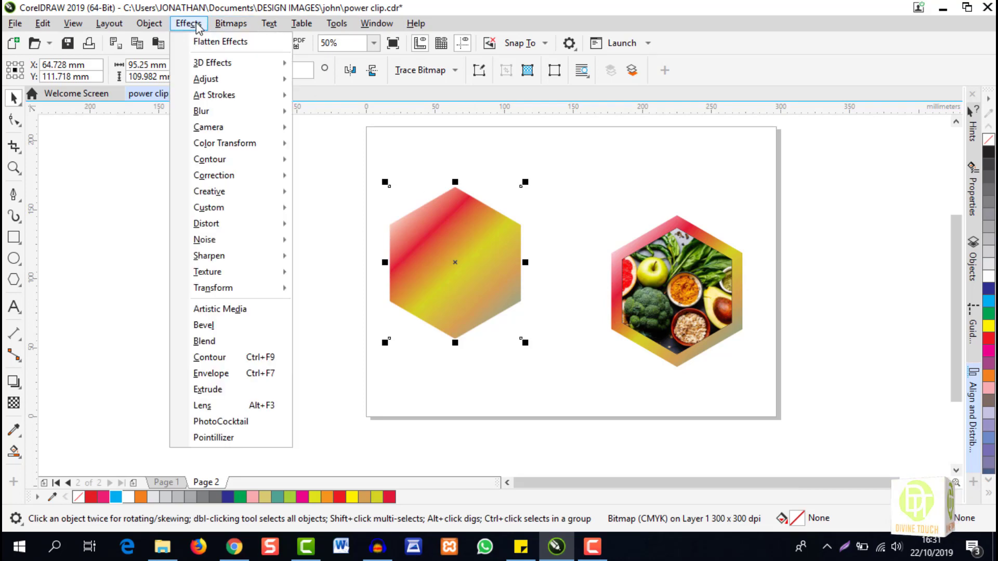
mouse_move(218, 115)
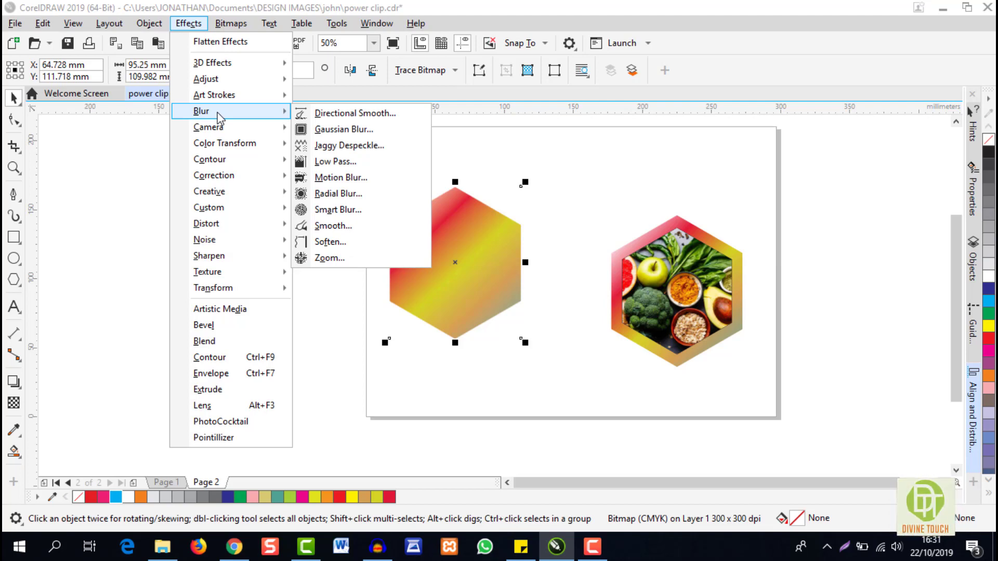
click(331, 131)
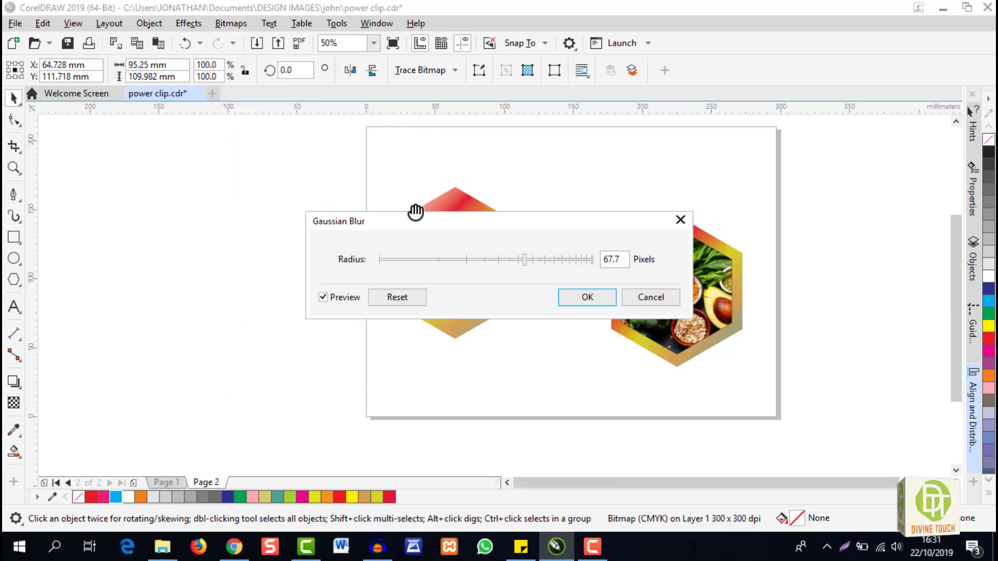
drag(469, 223, 331, 367)
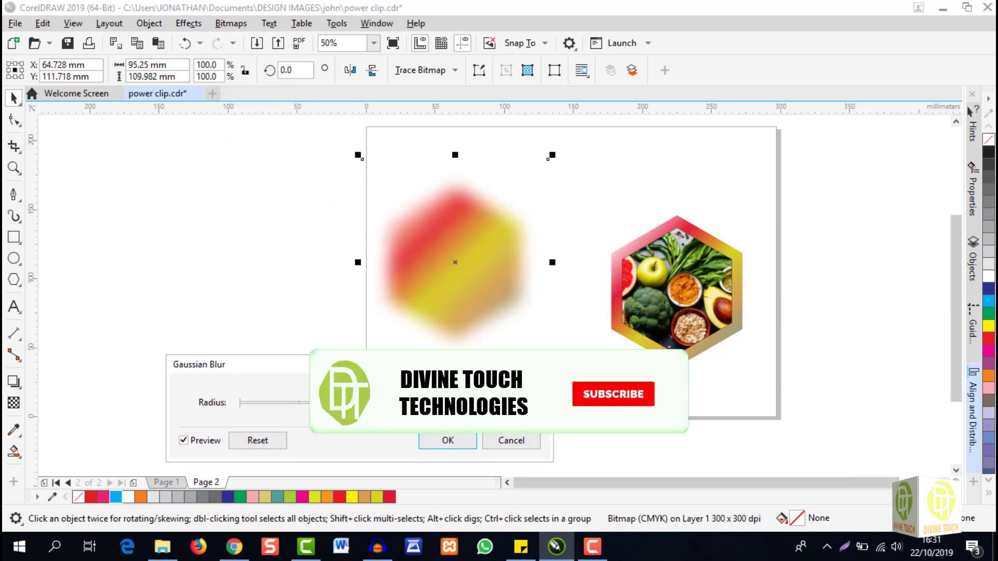
drag(414, 365, 429, 357)
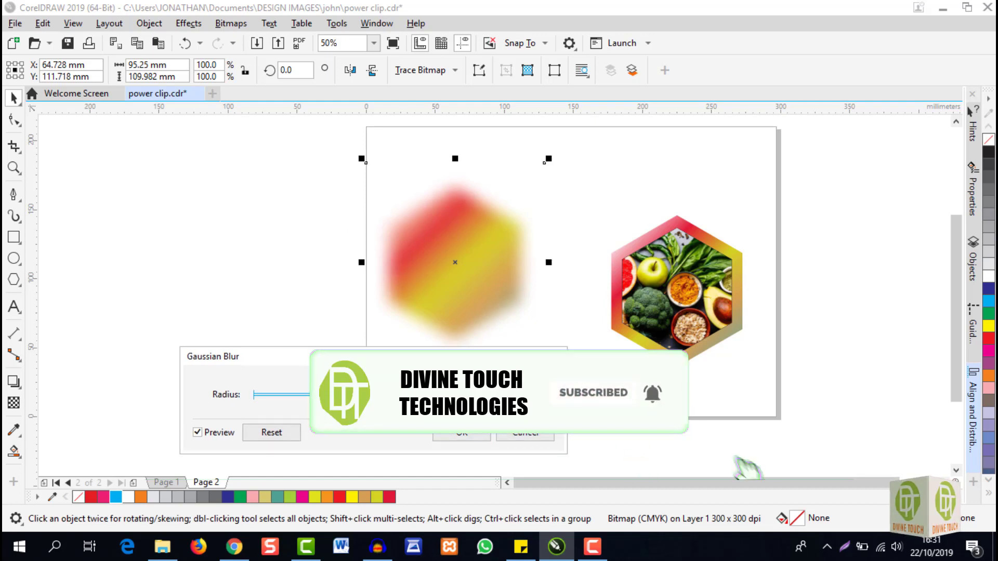
drag(395, 397, 390, 397)
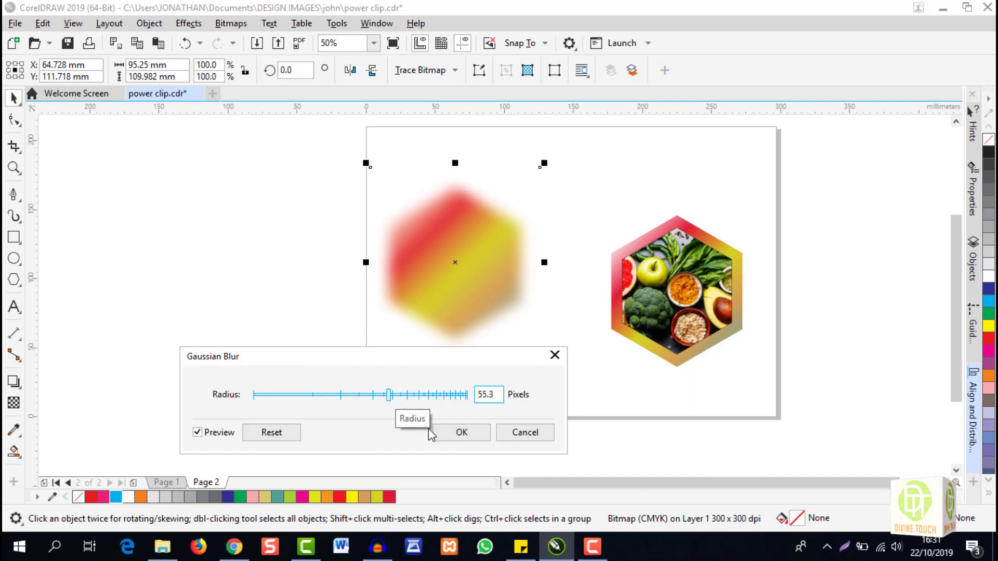
click(462, 433)
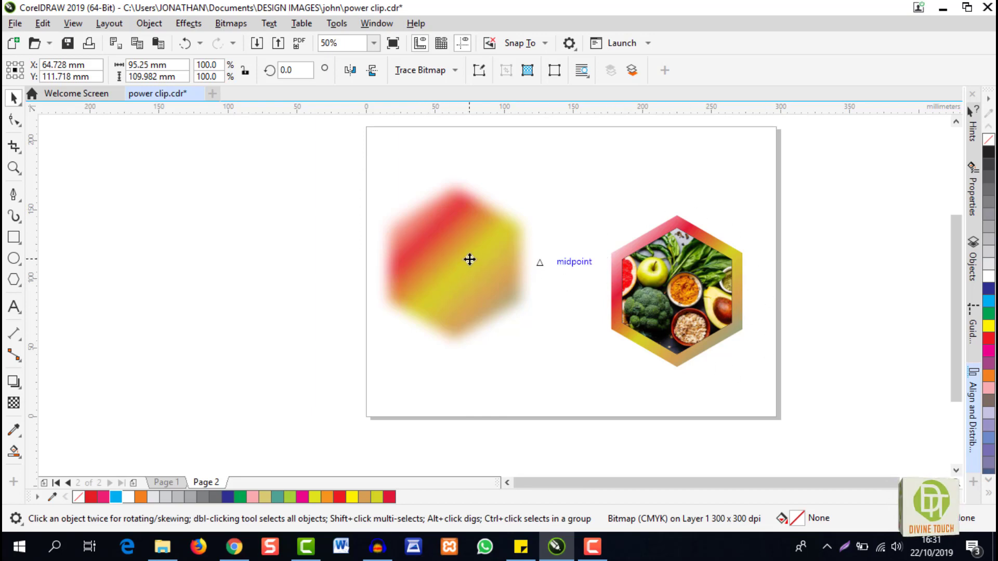
Centre the blurred hexagon horizontally and vertically on the clipped food photo in the lower-right ring.
click(447, 259)
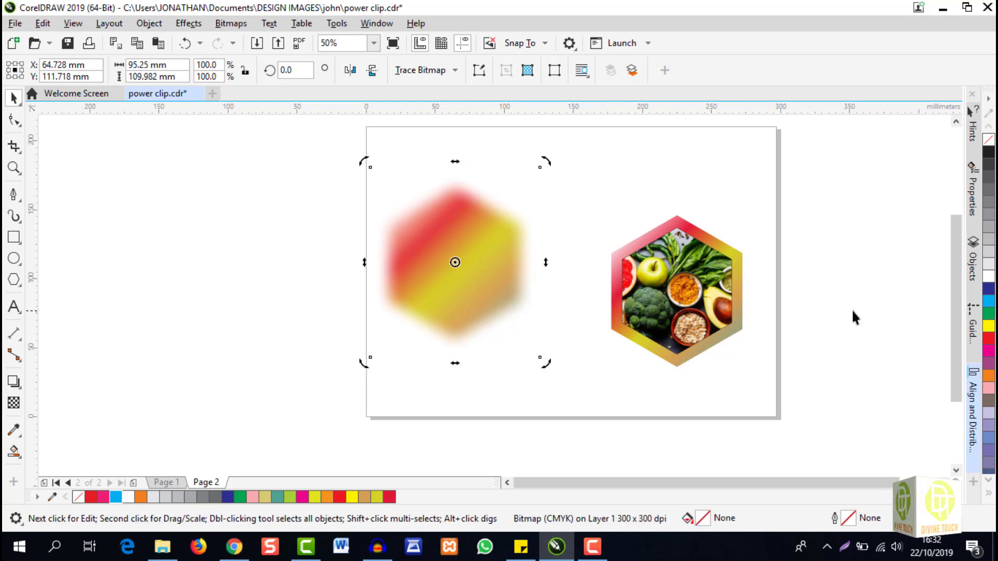
shift+click(699, 283)
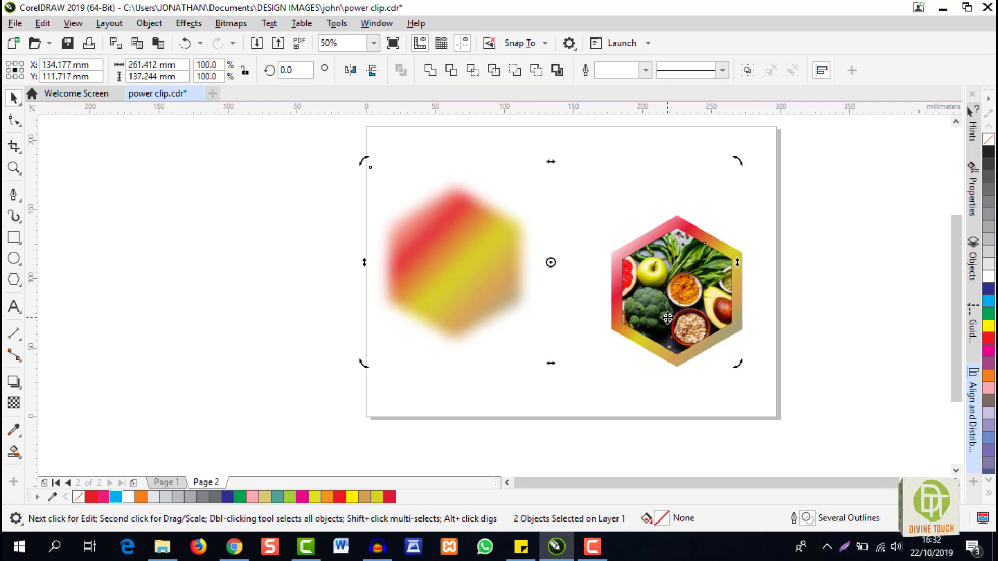
click(973, 408)
click(794, 130)
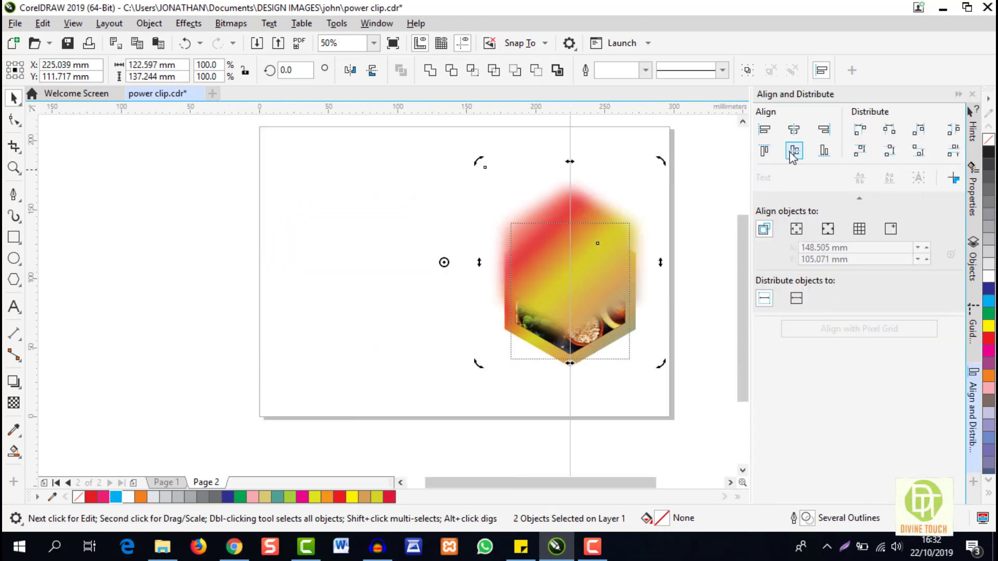
click(793, 151)
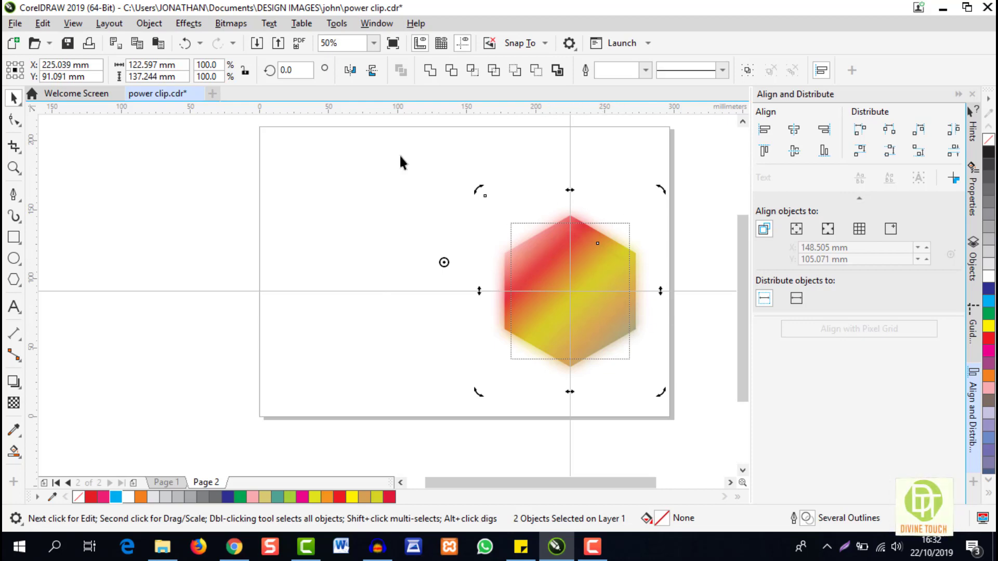
Send the selected blurred hexagon and clipped photo together to the back of the page.
click(149, 30)
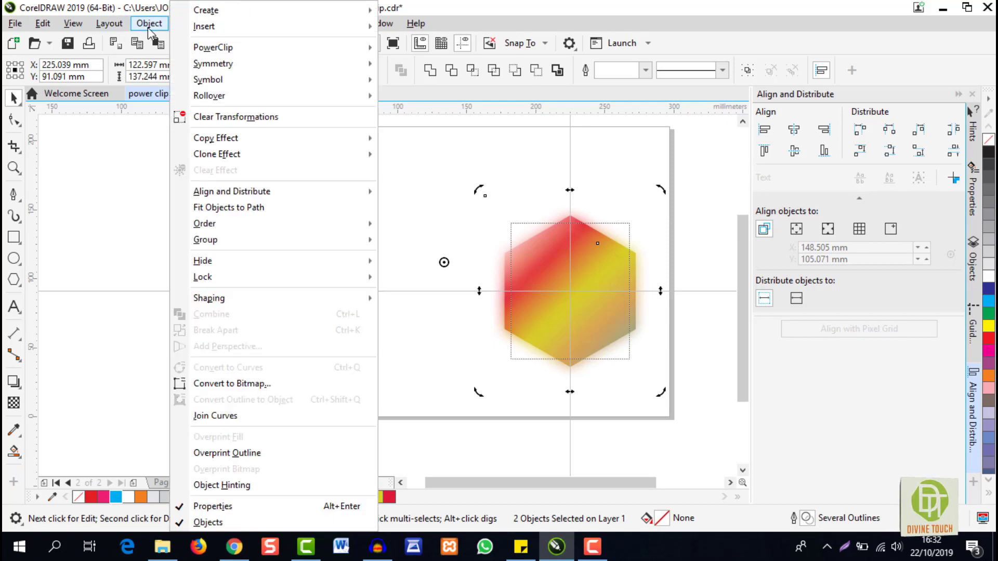
mouse_move(227, 226)
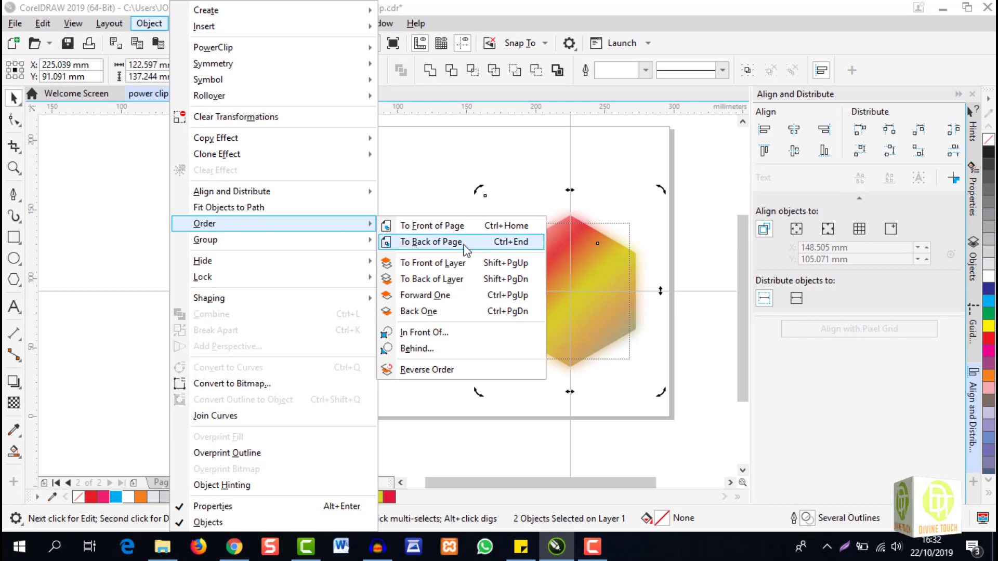
click(430, 243)
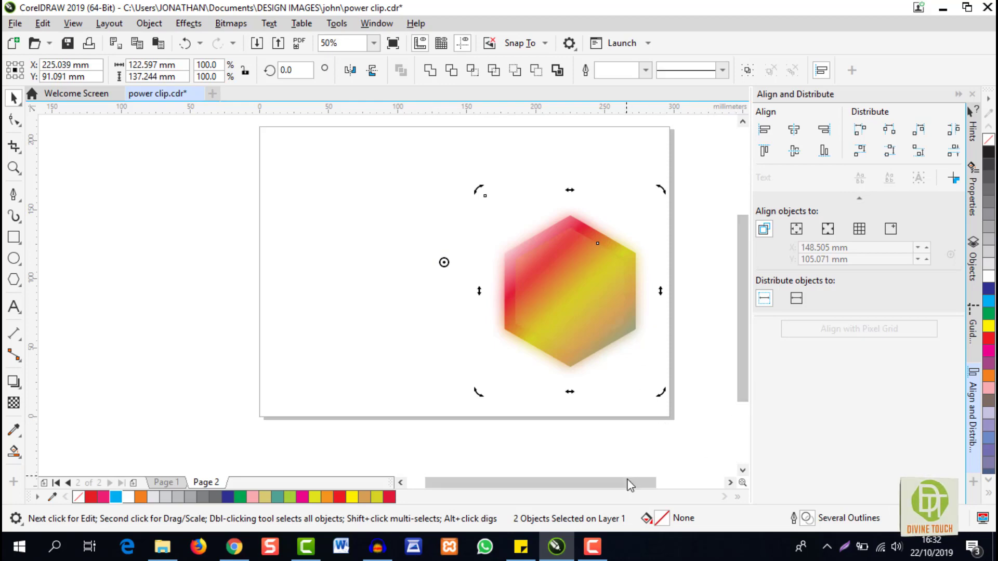
drag(629, 482, 667, 482)
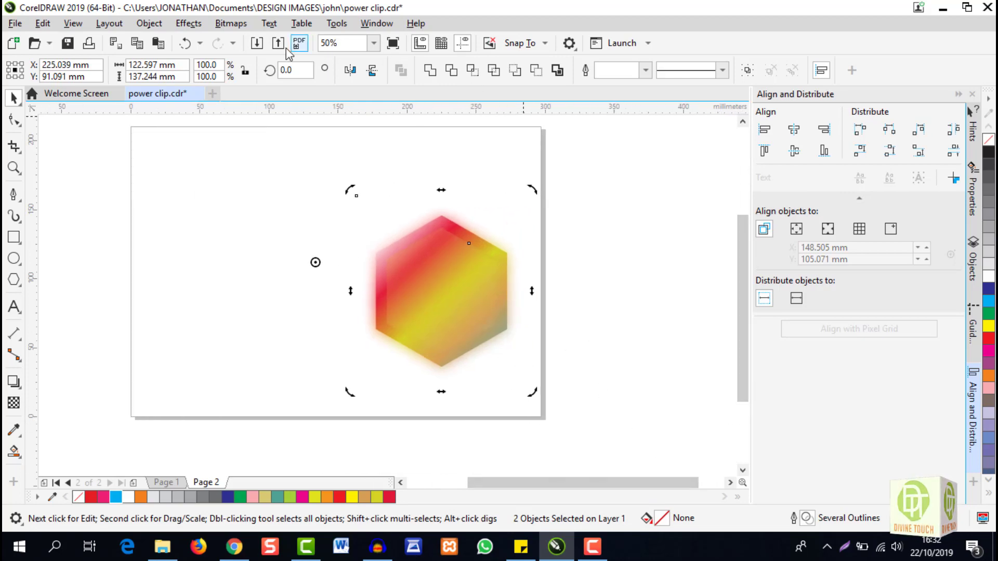
Undo the last stacking-order change and move the blurred hexagon off to the left of the clipped food photo.
click(186, 45)
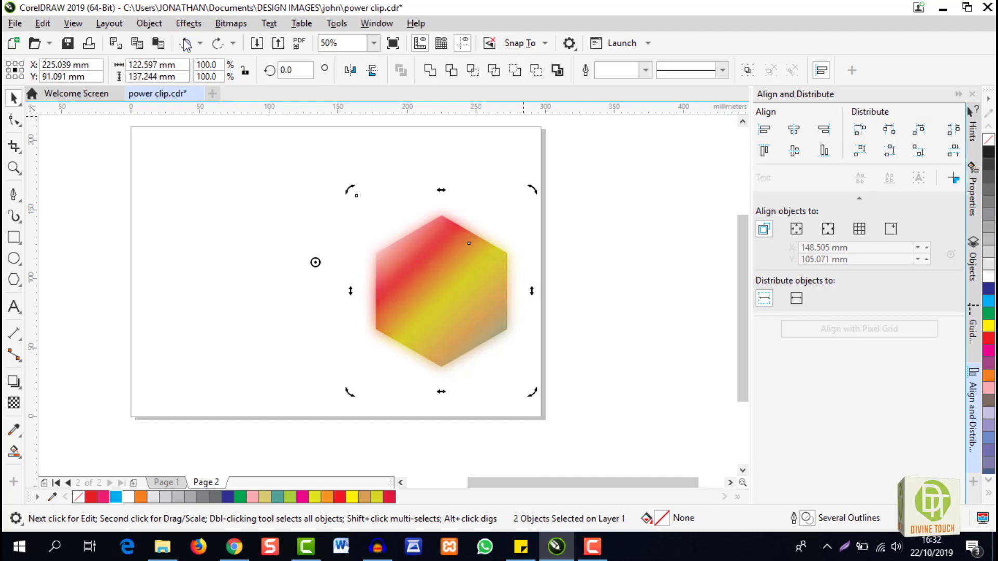
click(958, 95)
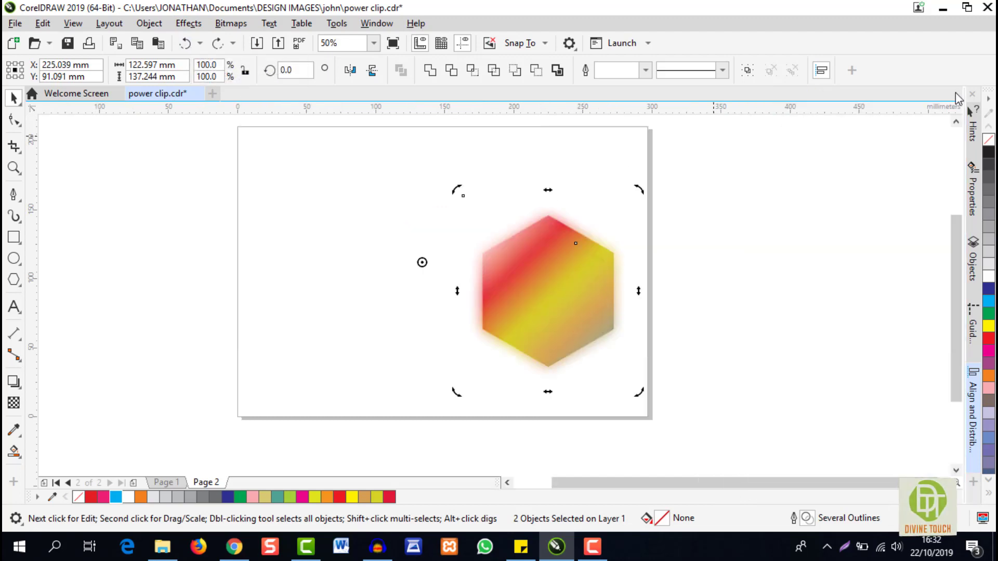
click(390, 157)
click(548, 253)
drag(552, 304, 442, 308)
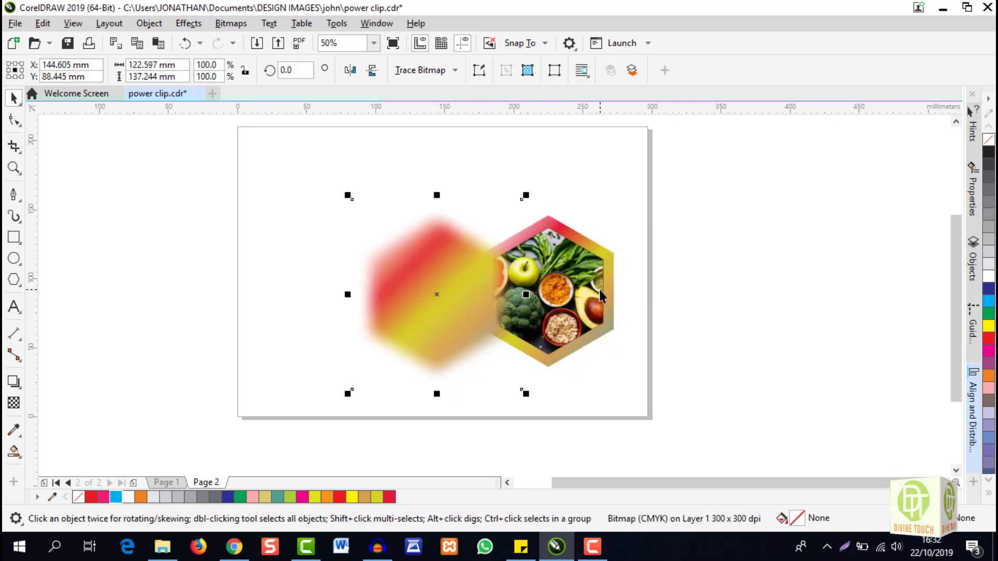
drag(435, 289, 452, 277)
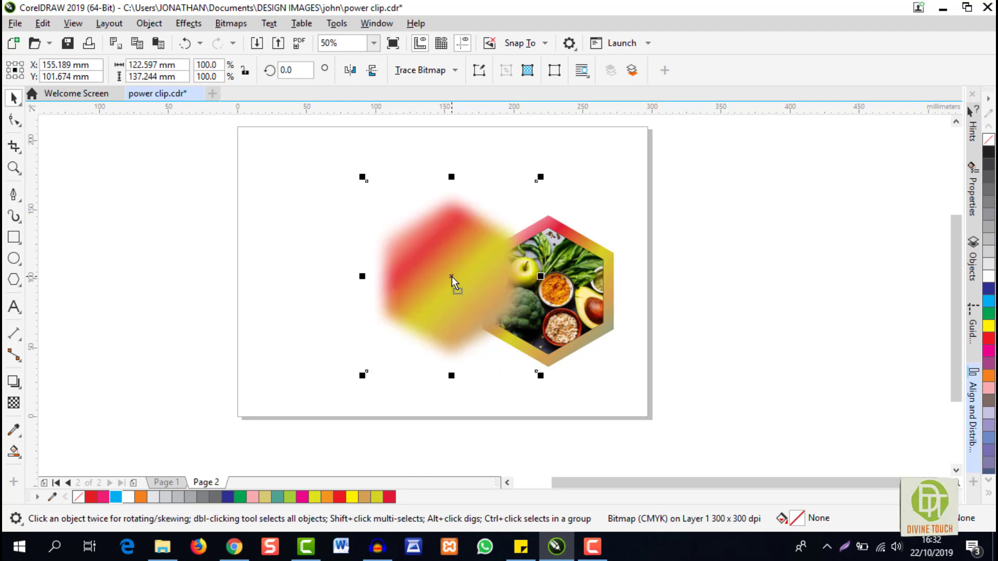
Place the blurred hexagon behind the gradient ring in the stacking order.
click(149, 23)
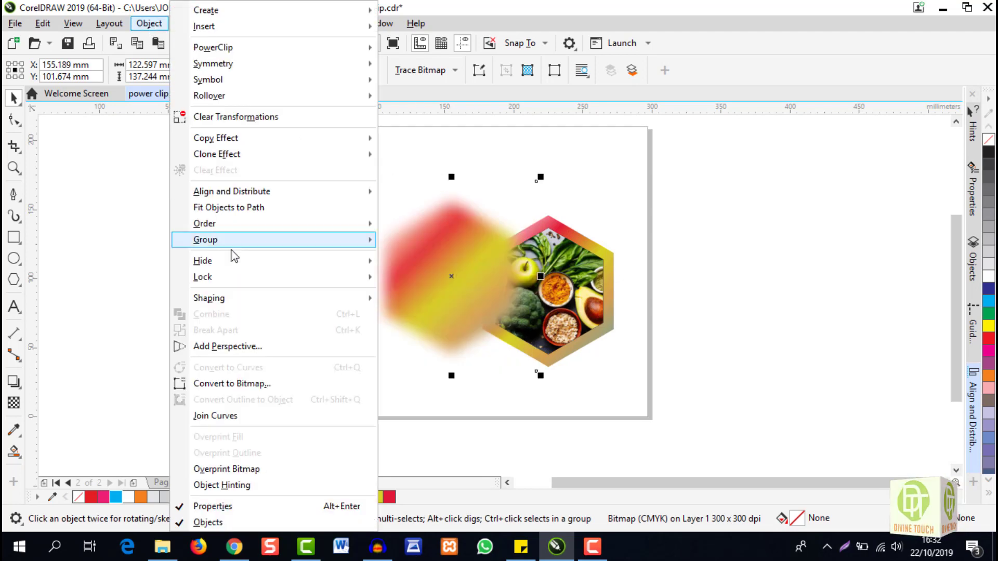
mouse_move(217, 229)
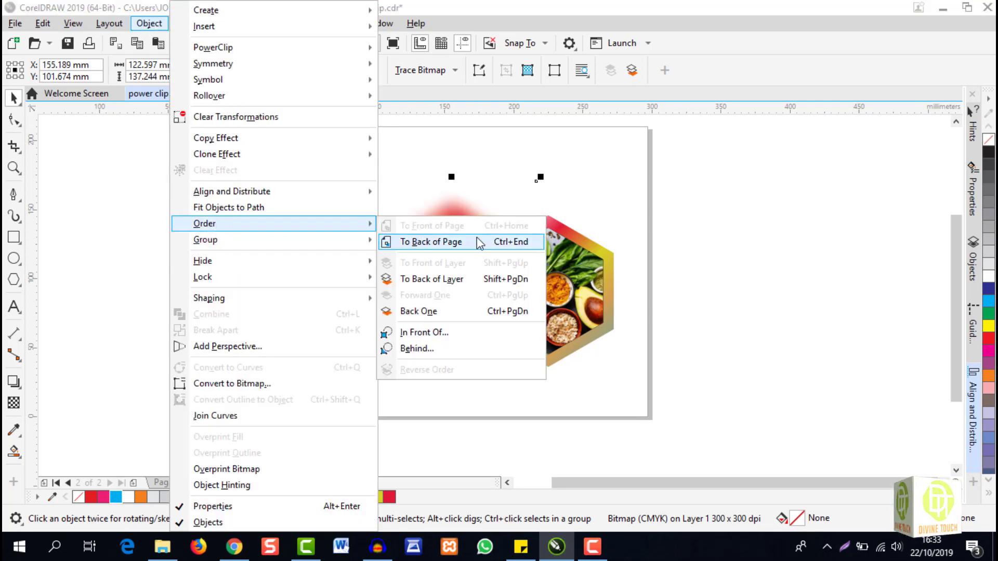
click(416, 349)
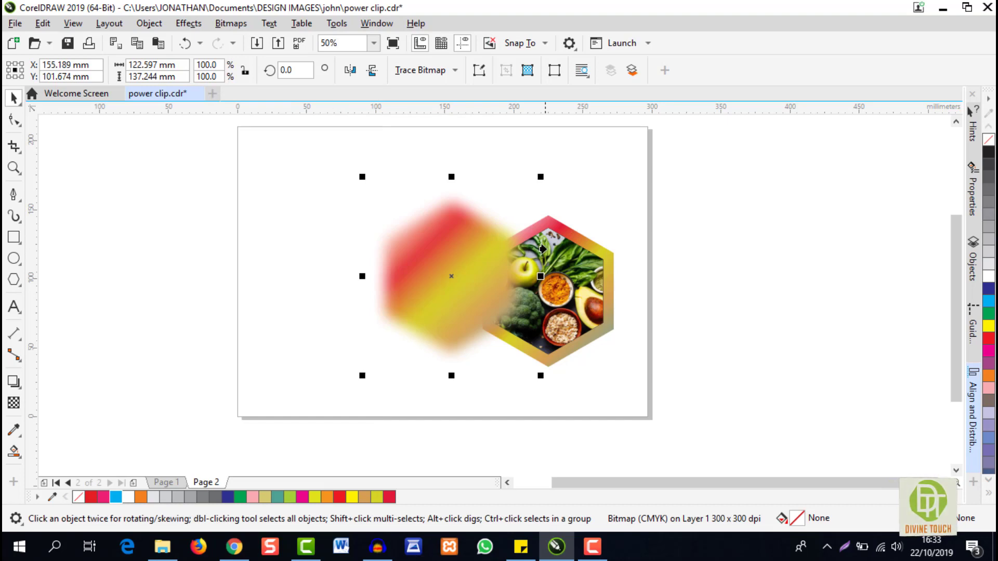
click(568, 234)
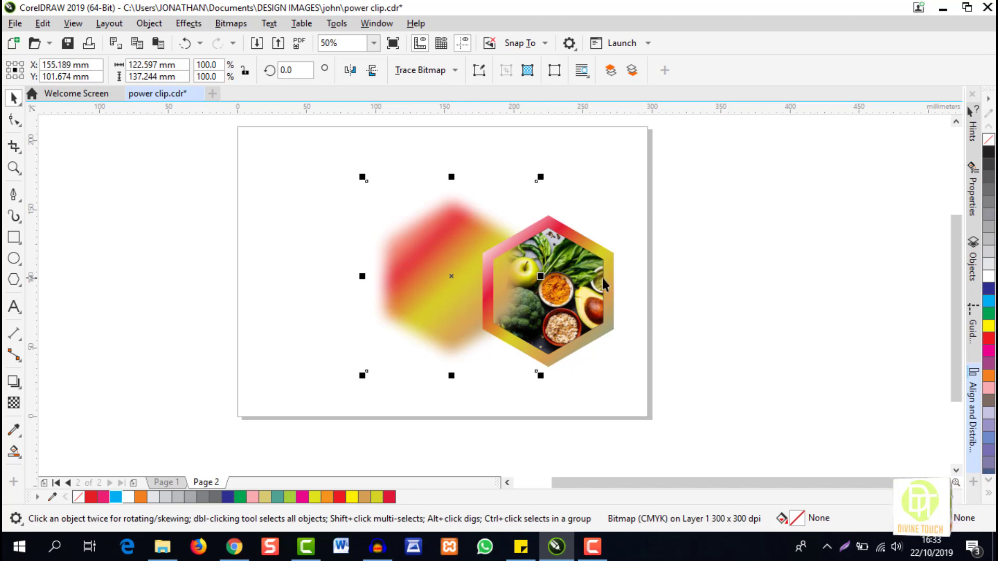
Move the blurred hexagon clear of the food photo and group the clipped photo with its gradient ring.
drag(434, 262, 533, 276)
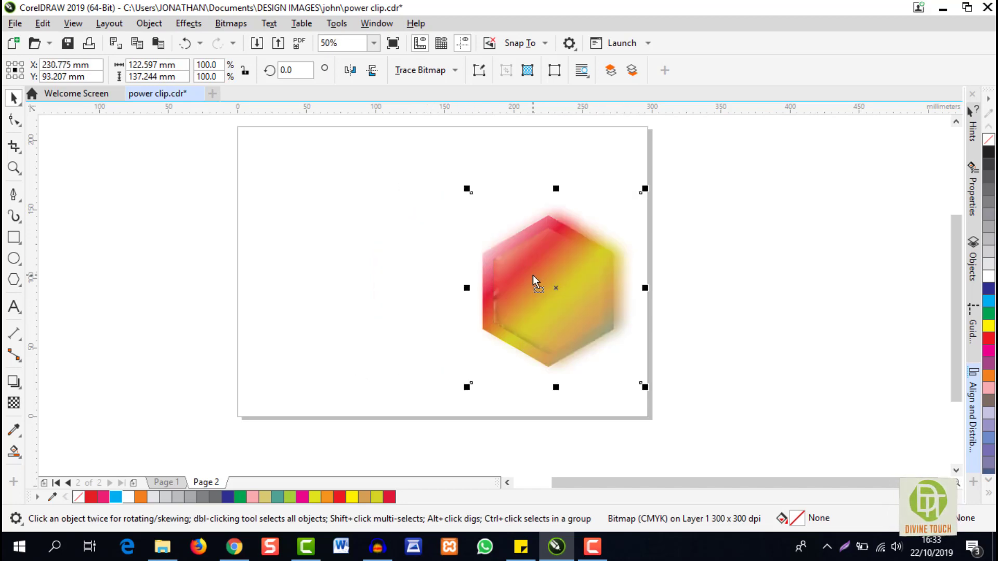
drag(547, 282, 307, 256)
drag(744, 414, 464, 199)
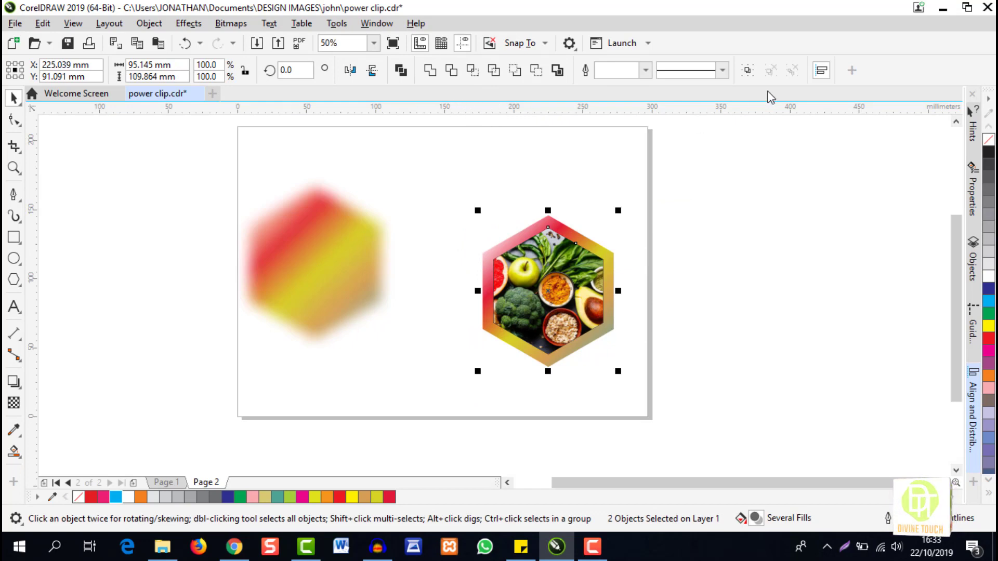
click(748, 70)
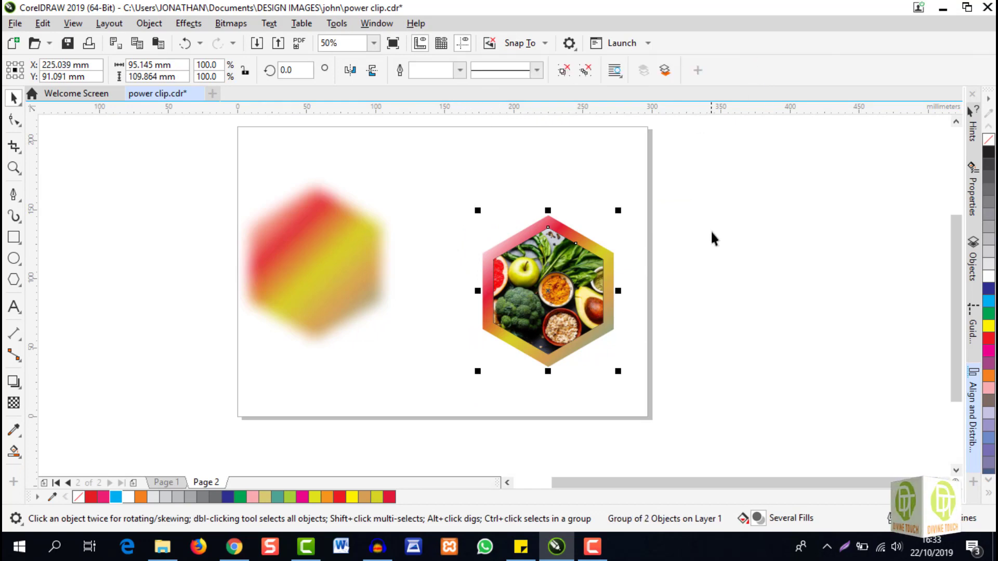
Move the blurred hexagon partly behind the grouped photo and ring, and centre both on the page.
drag(347, 269, 501, 291)
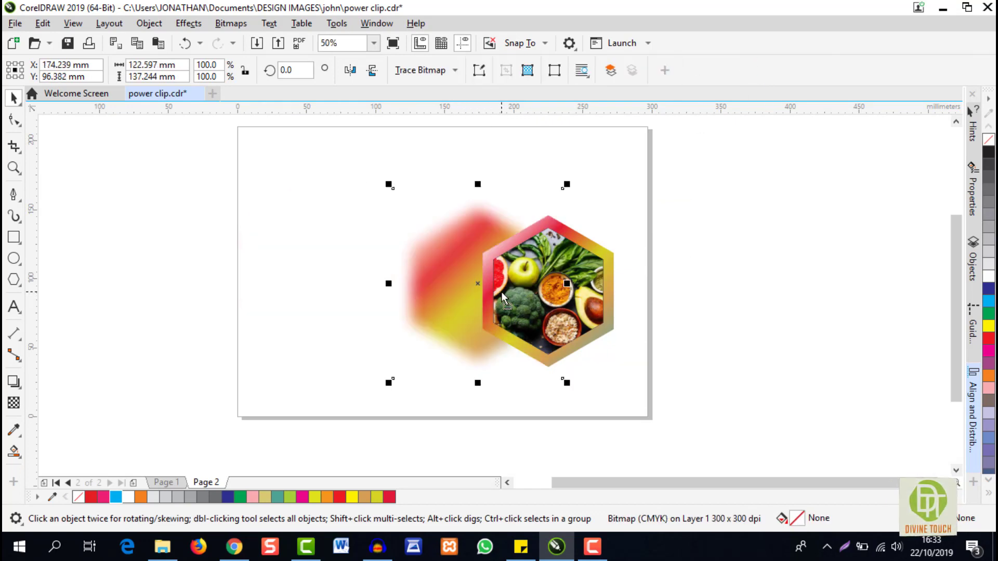
drag(441, 280, 477, 282)
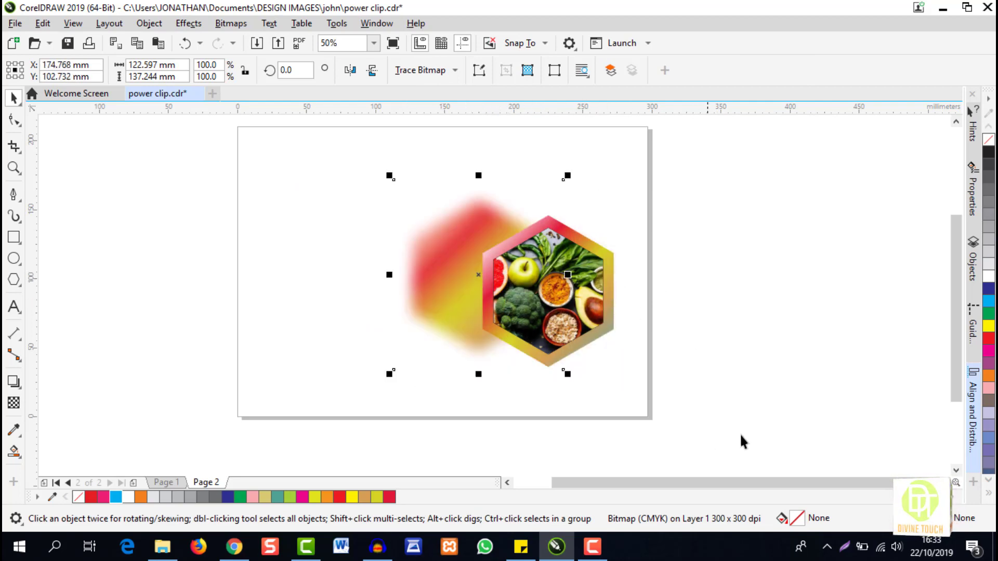
drag(743, 442, 330, 172)
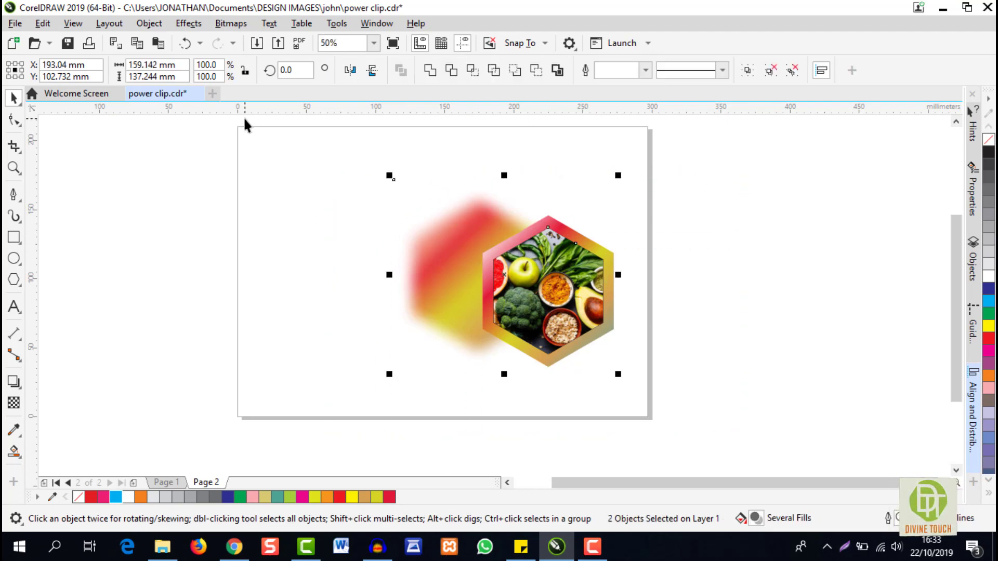
drag(256, 122, 686, 335)
drag(760, 412, 760, 411)
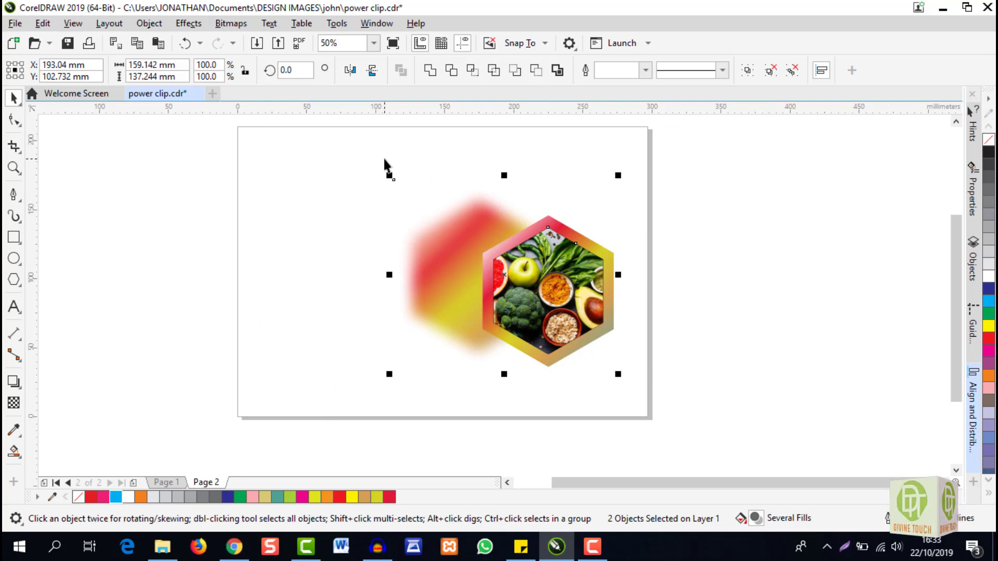
key(p)
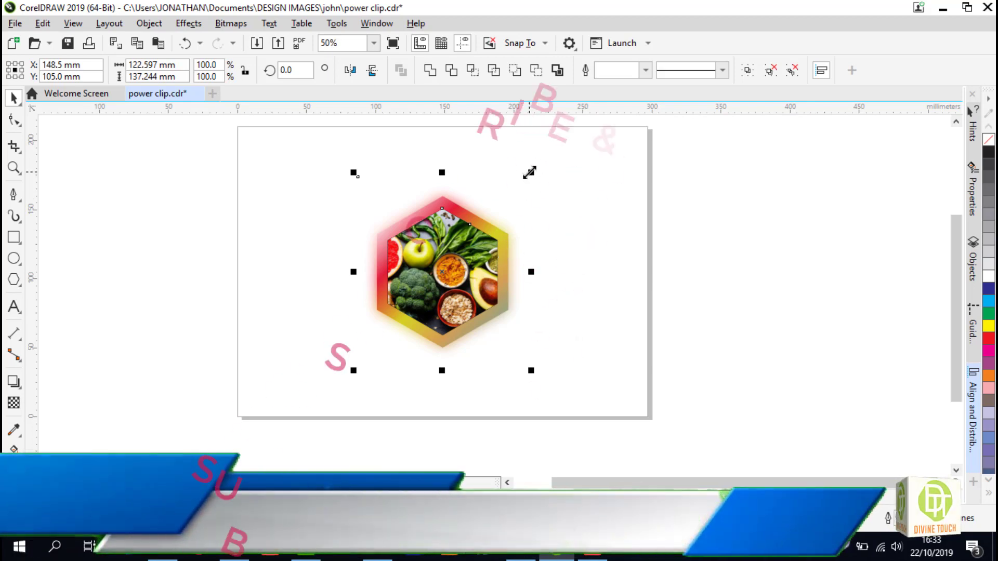
Try moving and enlarging the blurred hexagon and photo group together, and undo these changes along with the page centring.
drag(458, 283, 546, 352)
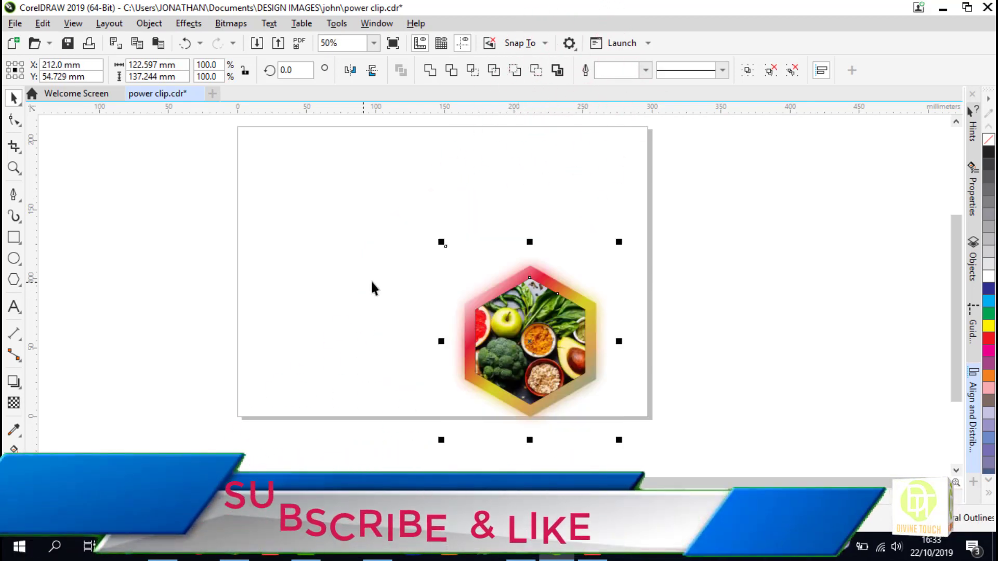
drag(578, 389, 453, 300)
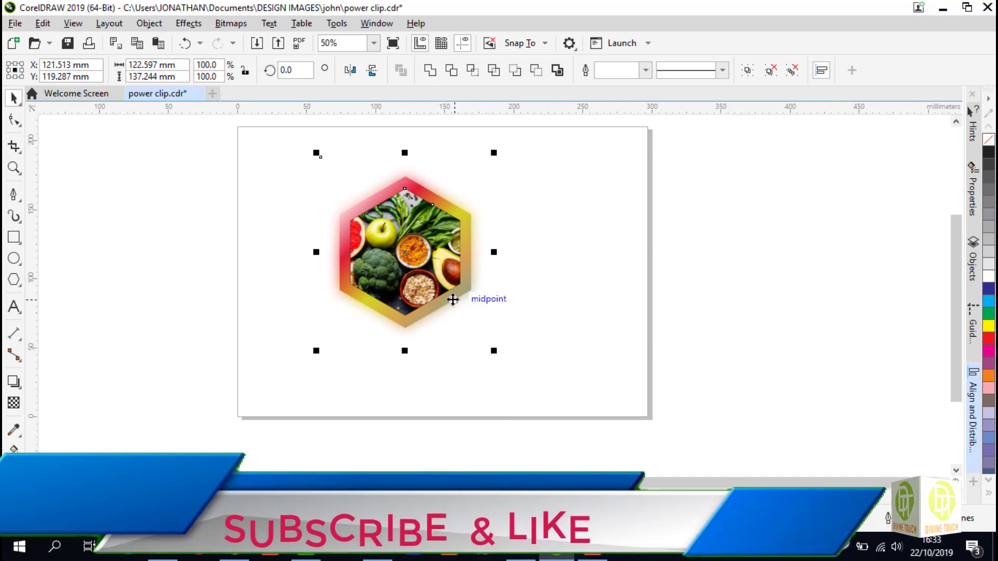
key(ctrl+z)
key(ctrl+z)
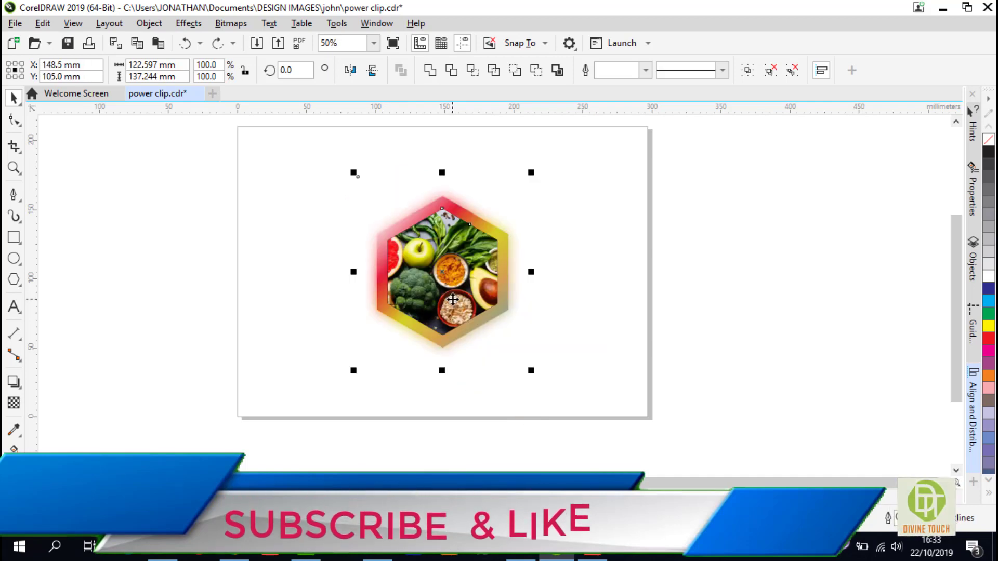
key(ctrl+z)
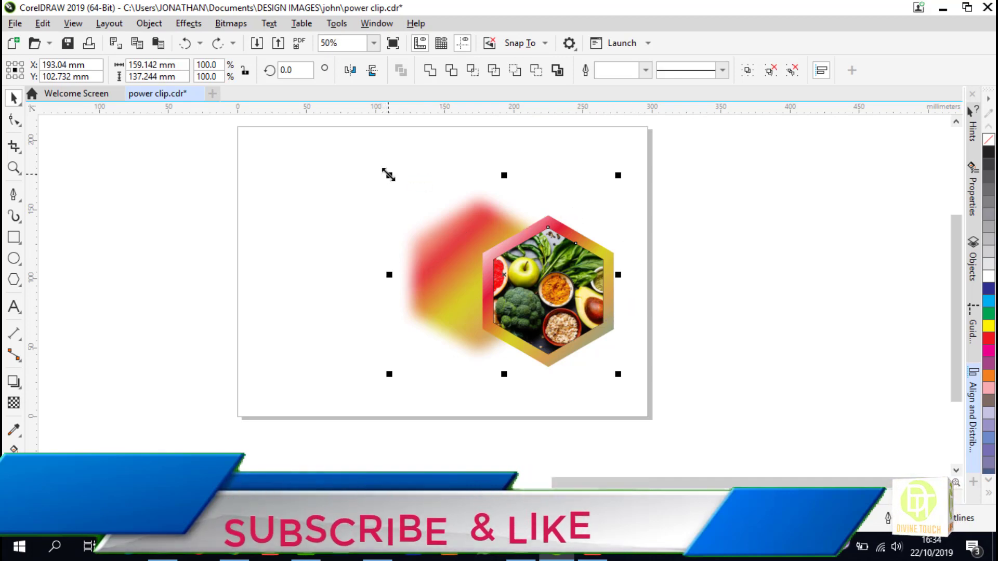
drag(388, 175, 378, 161)
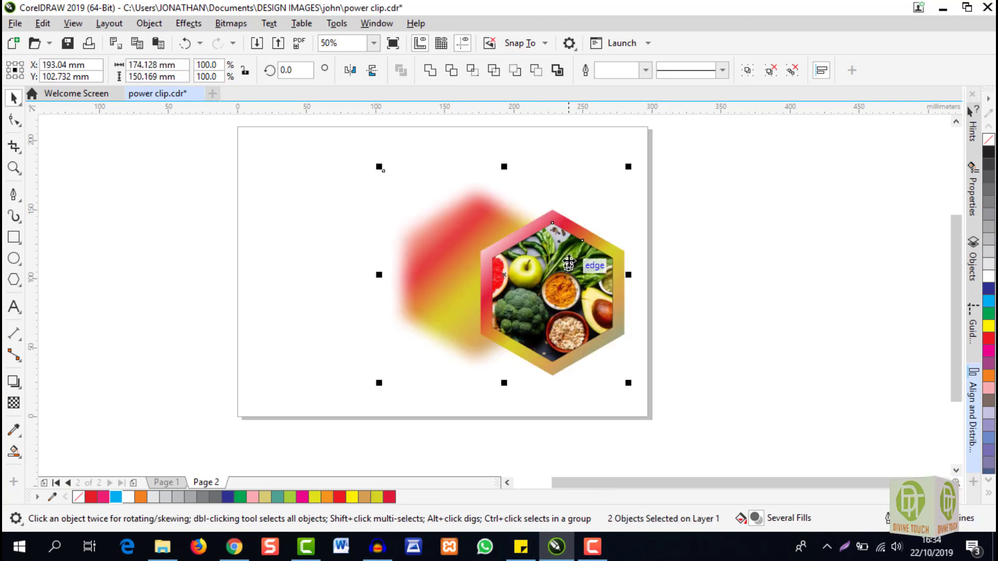
key(ctrl+z)
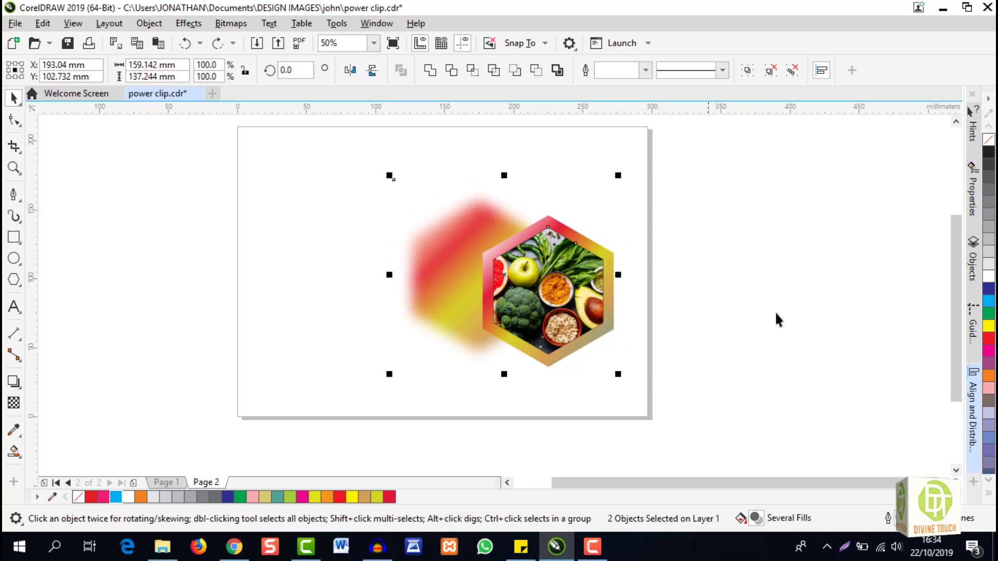
Move the blurred hexagon to the left and scale it proportionally from its centre to about 114% (139.9 × 156.6 mm).
click(392, 282)
click(416, 235)
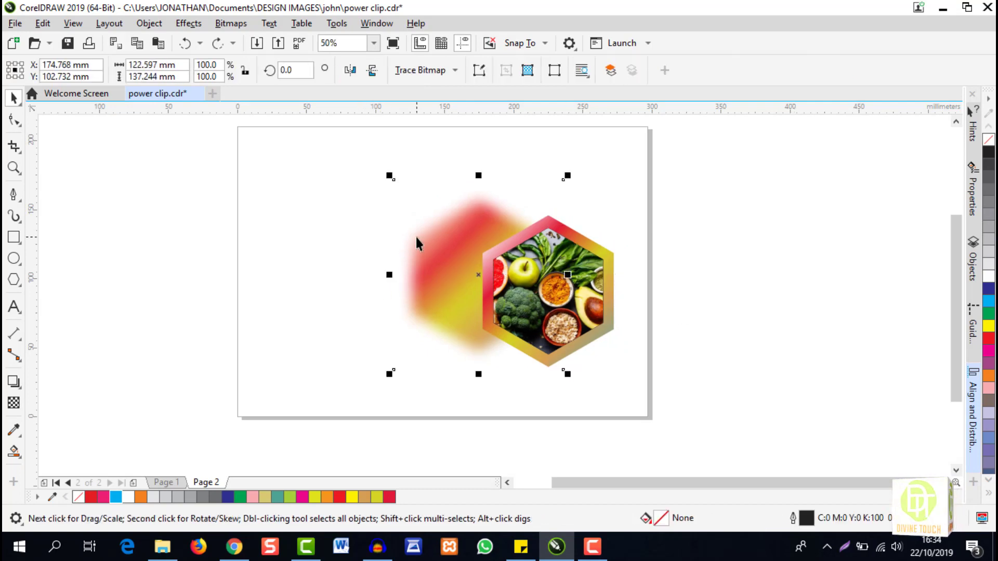
drag(416, 235, 357, 238)
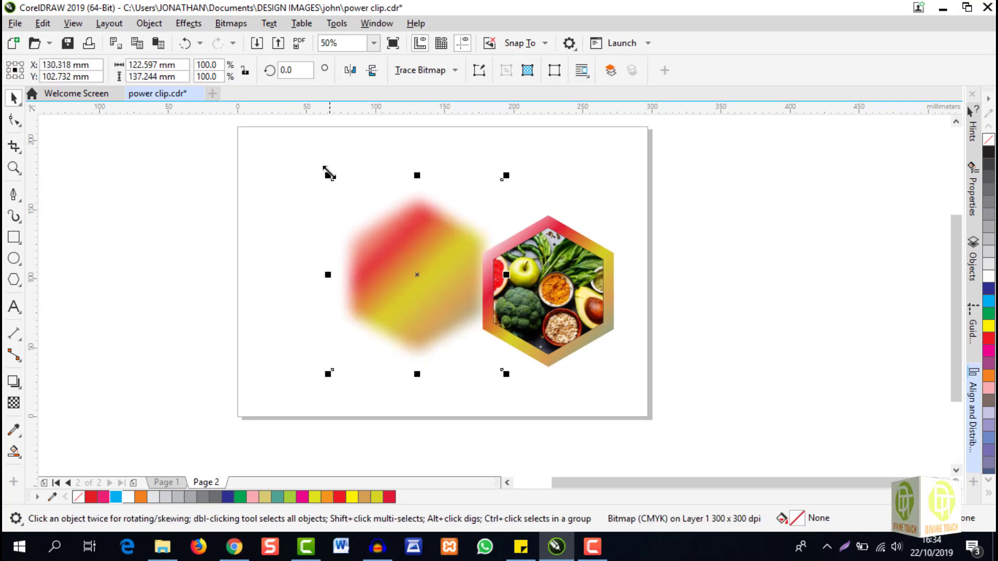
drag(328, 178, 312, 163)
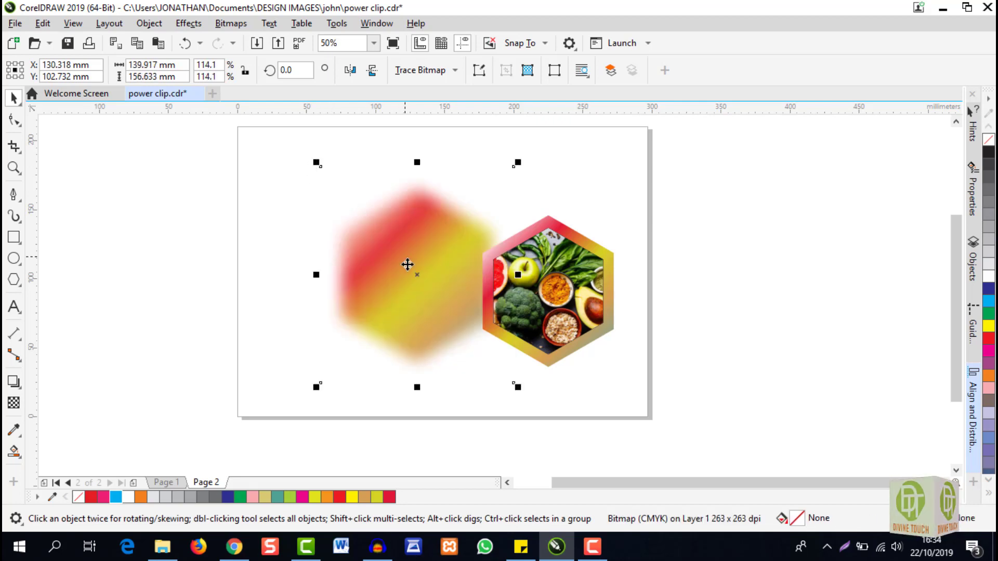
Centre the photo group and the enlarged blurred hexagon together on the page and deselect them.
drag(415, 273, 375, 300)
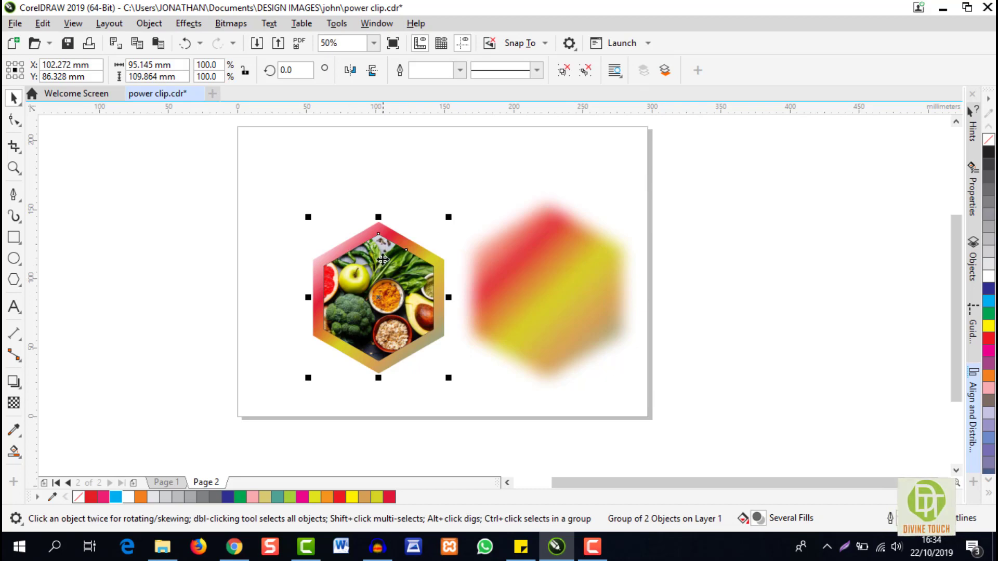
shift+click(568, 263)
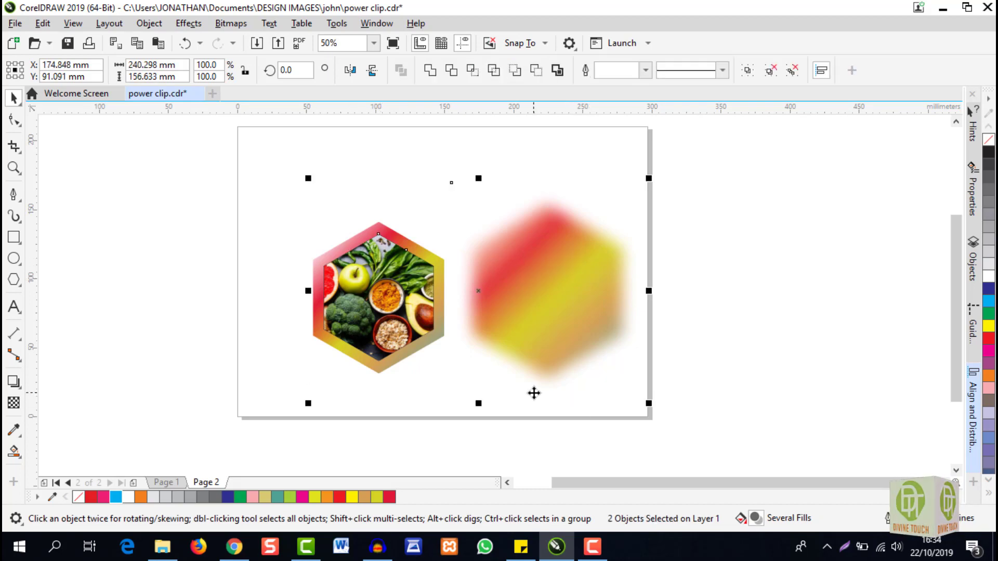
key(p)
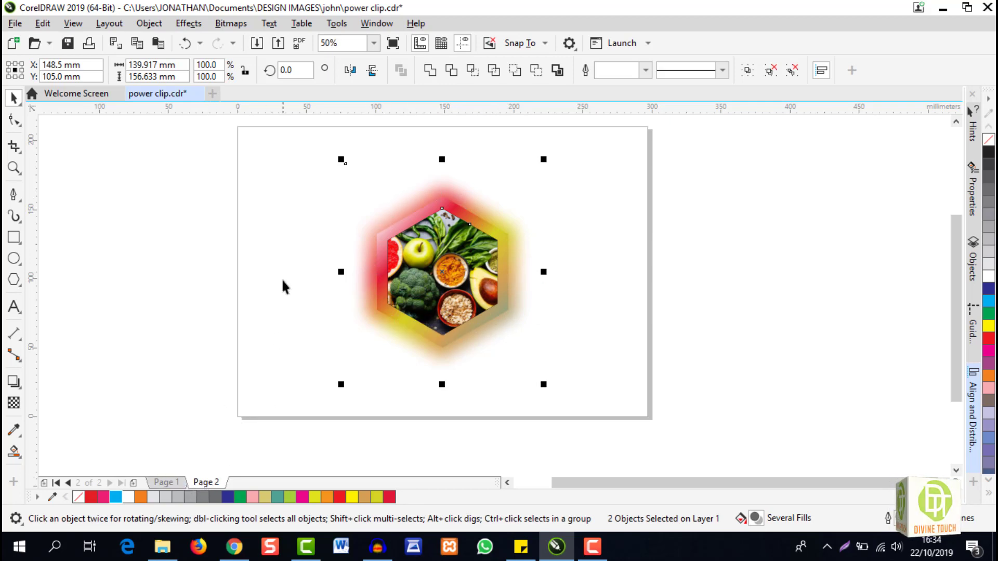
click(199, 210)
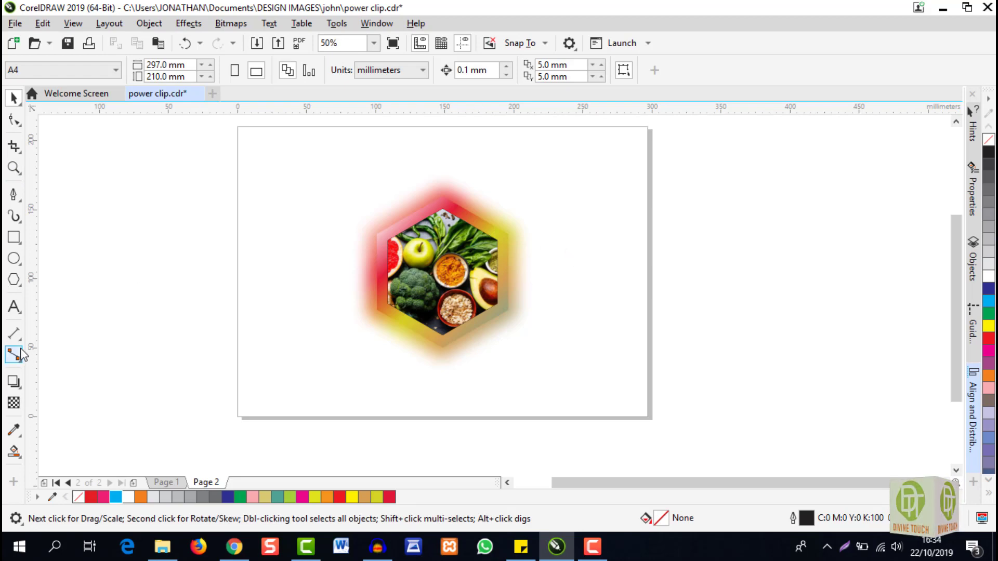
Add a page-sized 297 × 210 mm rectangle behind the artwork and fill it with Blue.
double_click(18, 240)
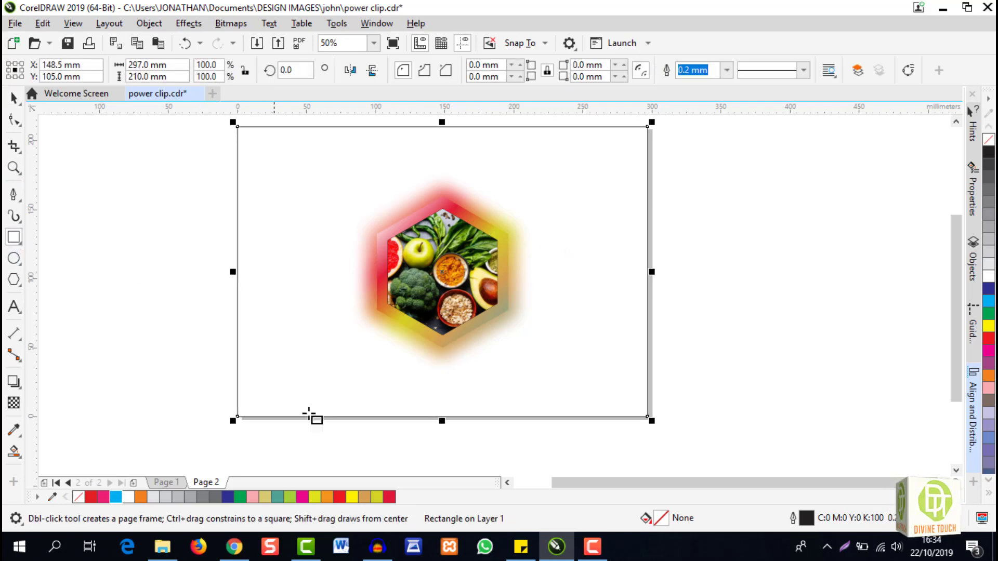
click(227, 498)
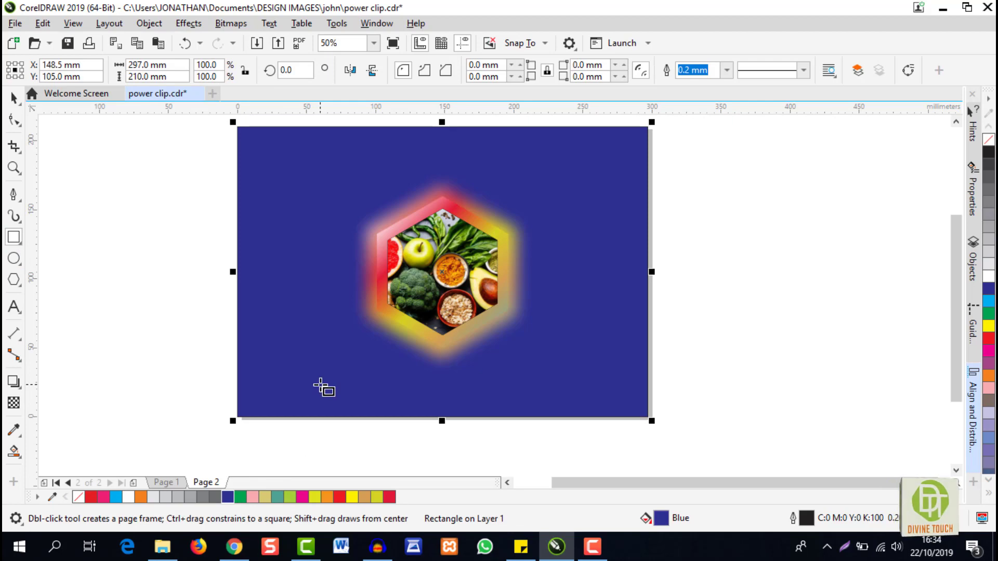
click(14, 98)
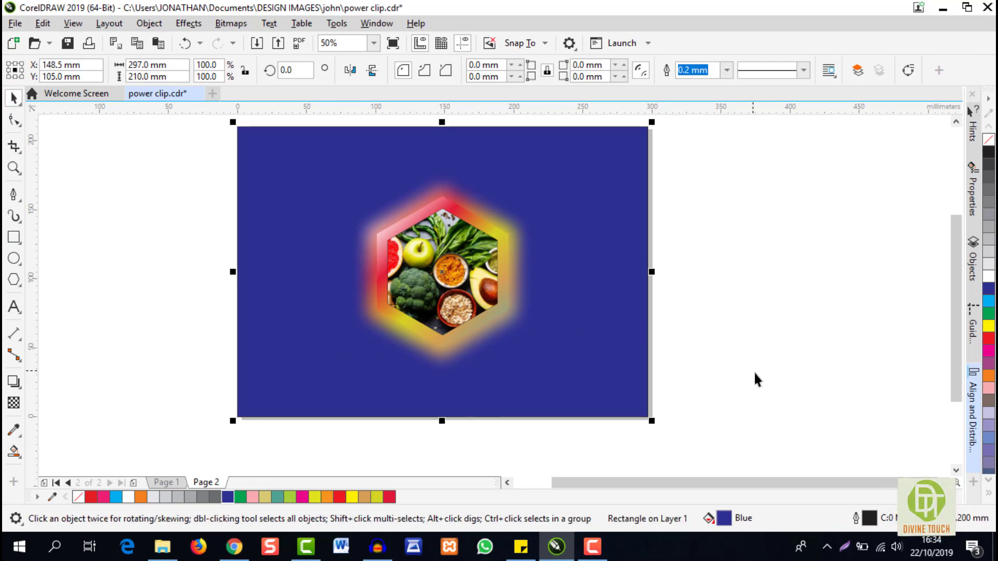
Duplicate the photo group with its blurred glow and arrange the two copies side by side on the blue background.
drag(755, 373, 270, 147)
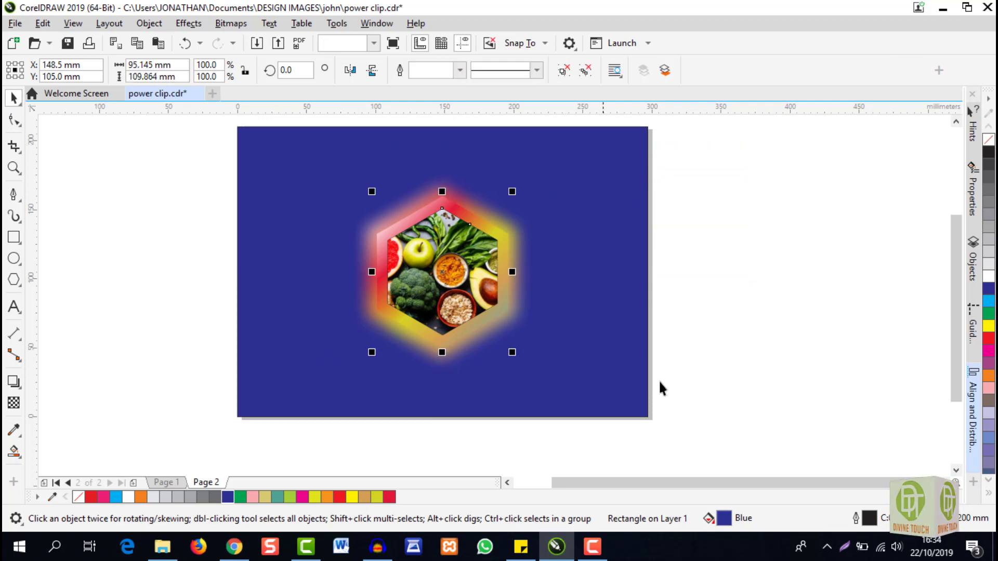
drag(879, 475, 270, 156)
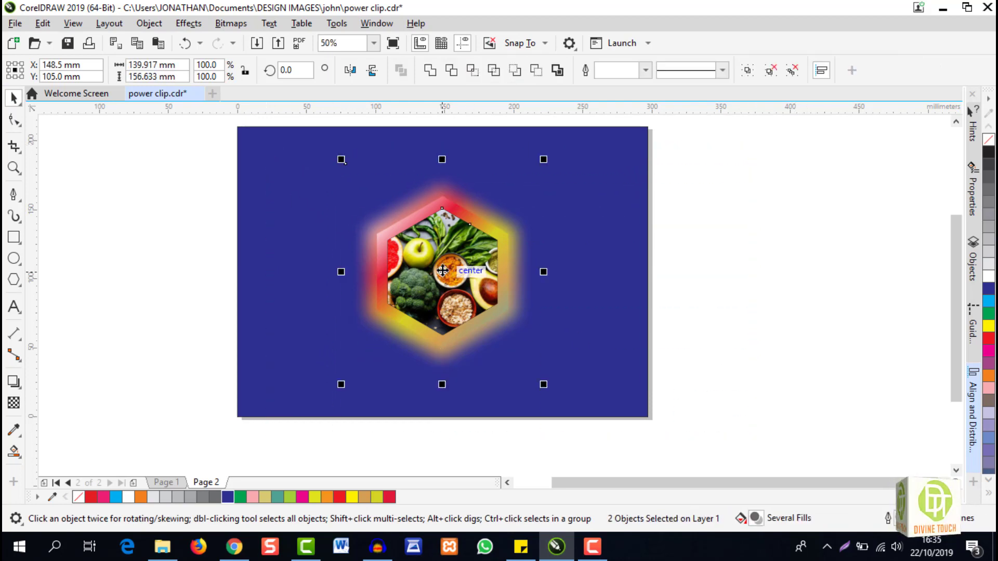
drag(442, 270, 392, 242)
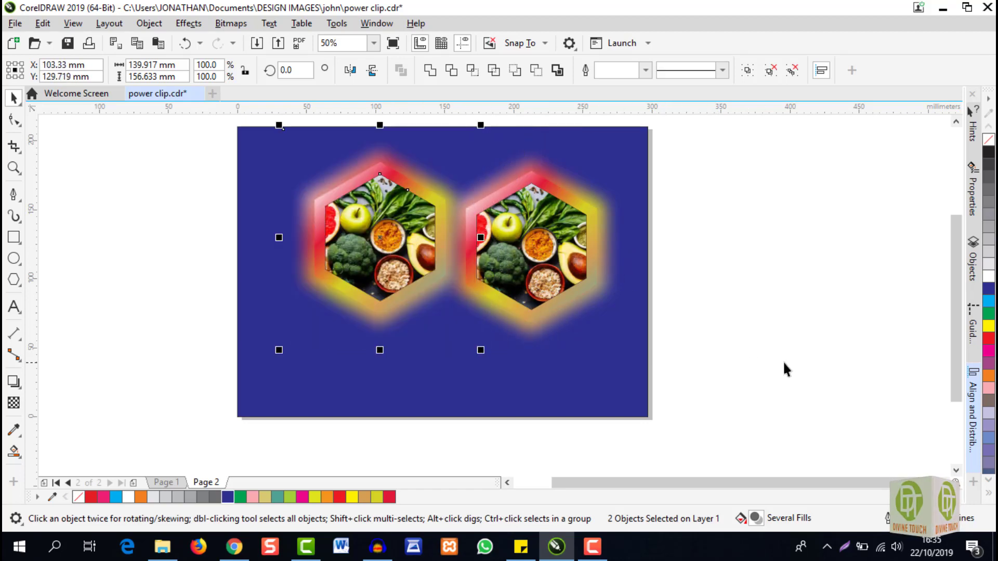
Align the two hexagon photo groups and their blurred glows vertically by their centres, and deselect them.
drag(749, 353, 200, 128)
click(972, 410)
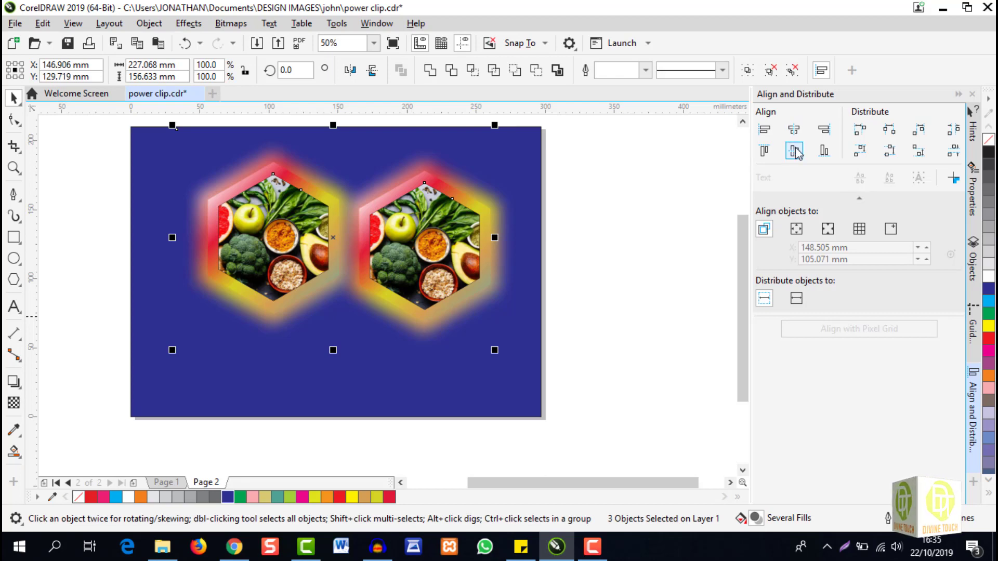
click(795, 151)
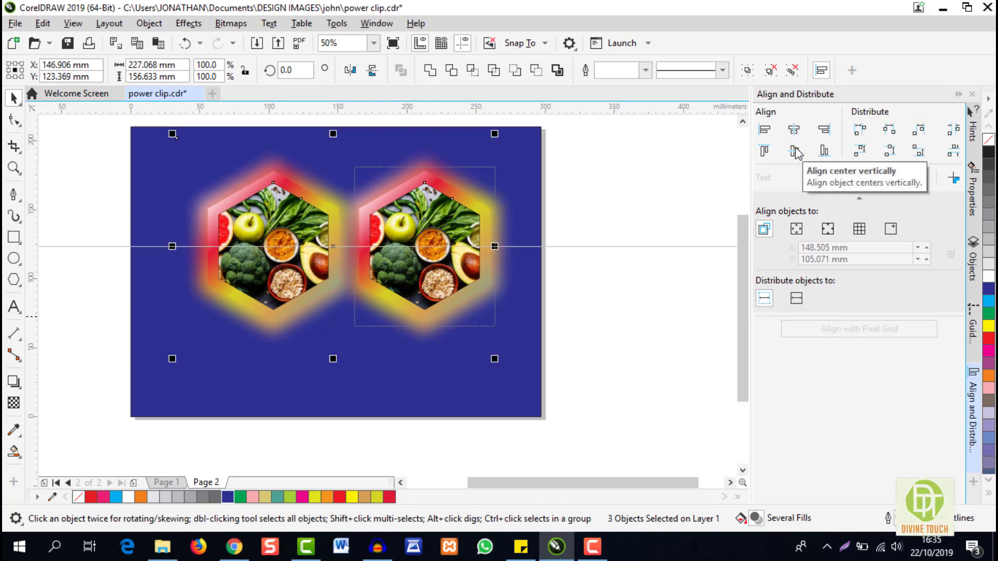
click(638, 300)
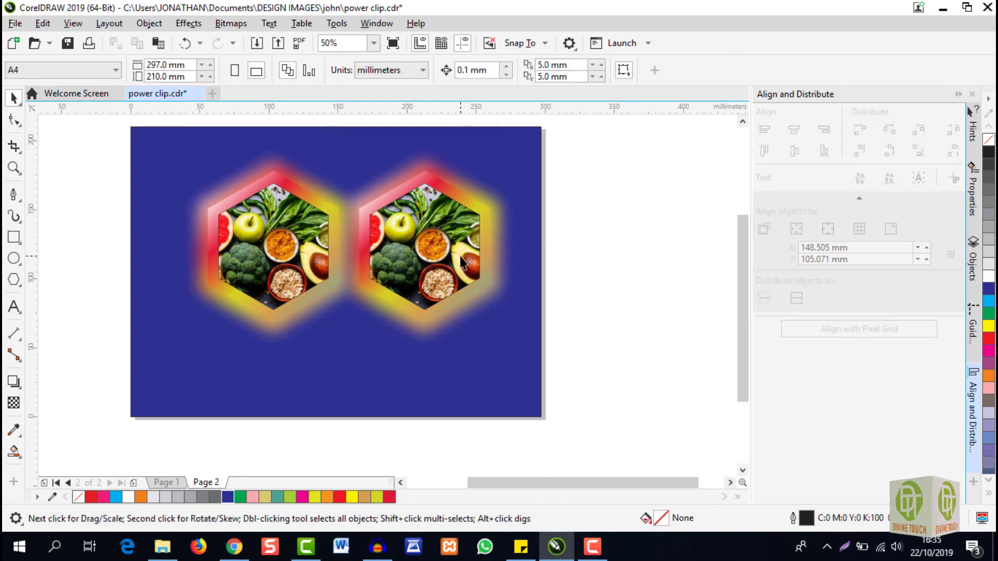
Nudge the second hexagon photo group about 4.7 mm to the left, towards the first copy, and put away the alignment options.
drag(675, 408, 293, 149)
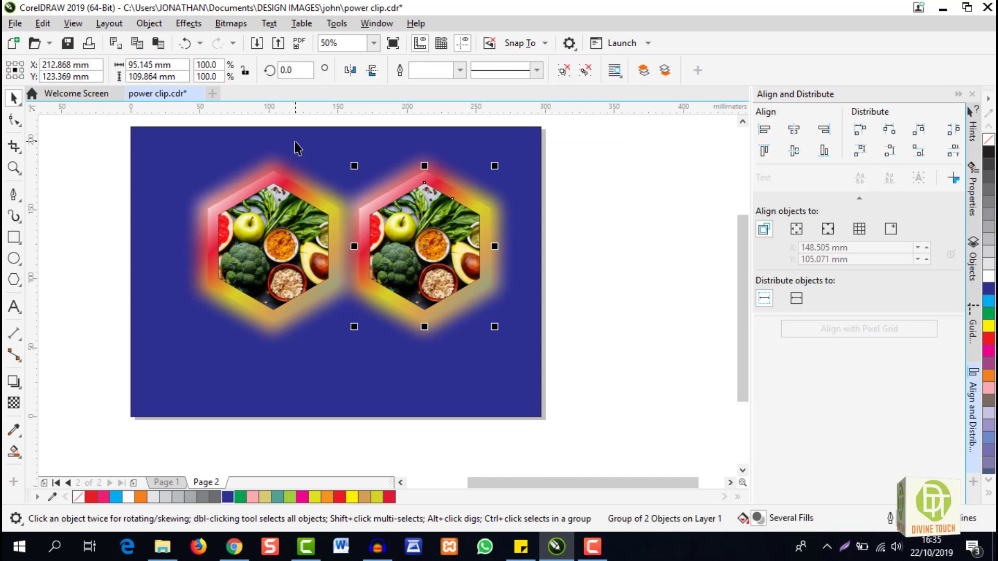
key(Left)
key(Left)
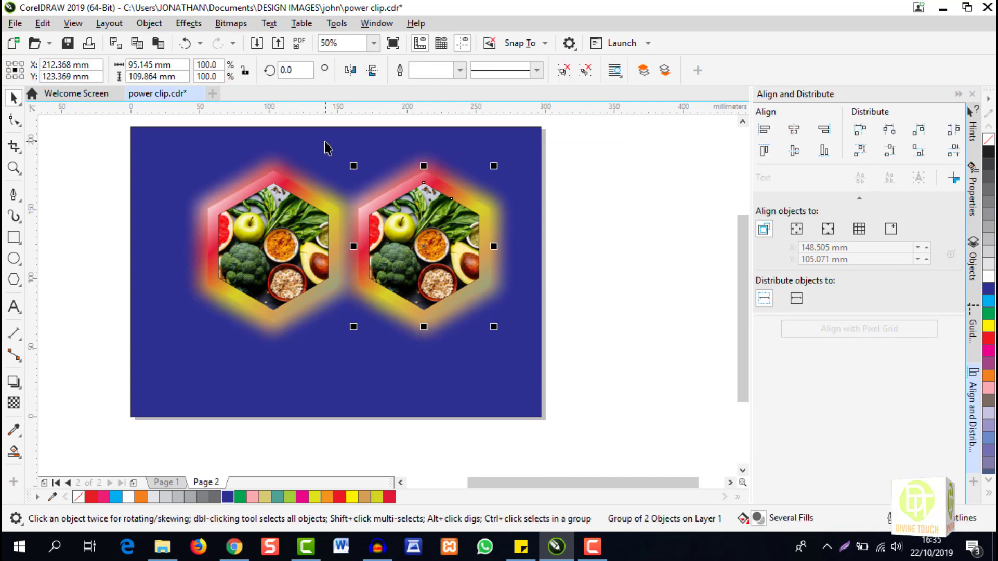
key(Left)
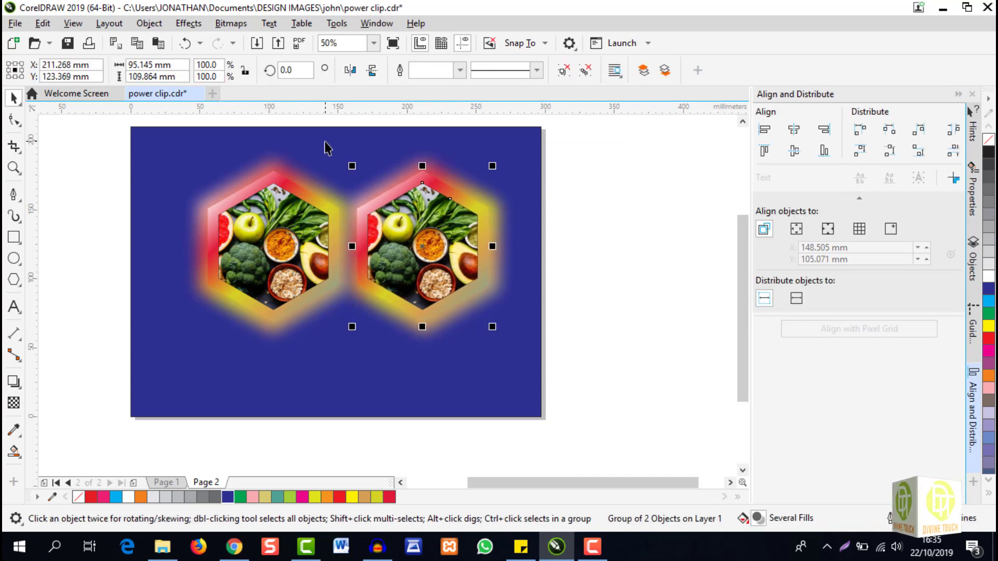
key(Left)
key(Left)
key(Left)
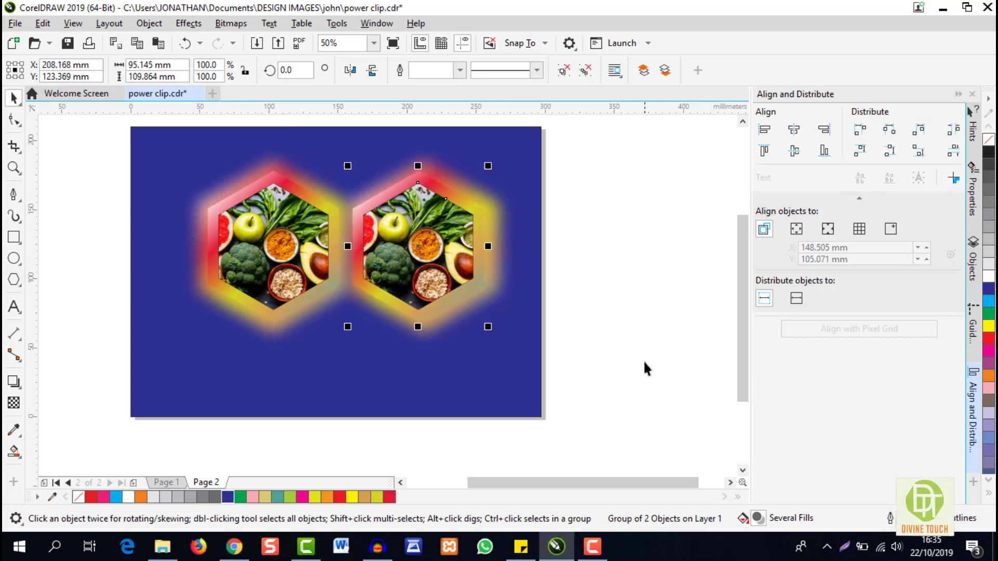
click(956, 95)
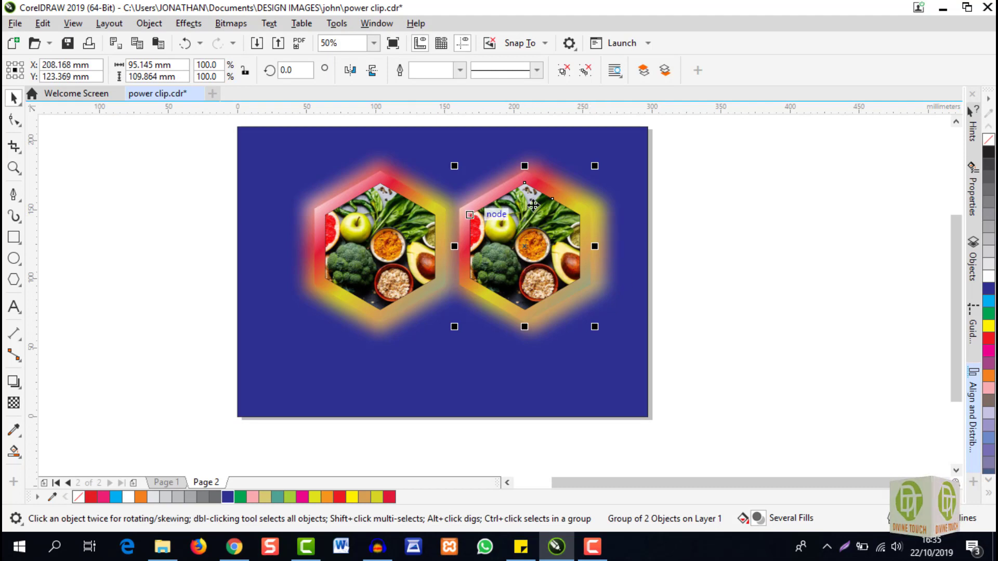
Try green, yellow, tan and cyan fills on the page-sized background rectangle, and return it to Blue.
click(728, 275)
click(281, 183)
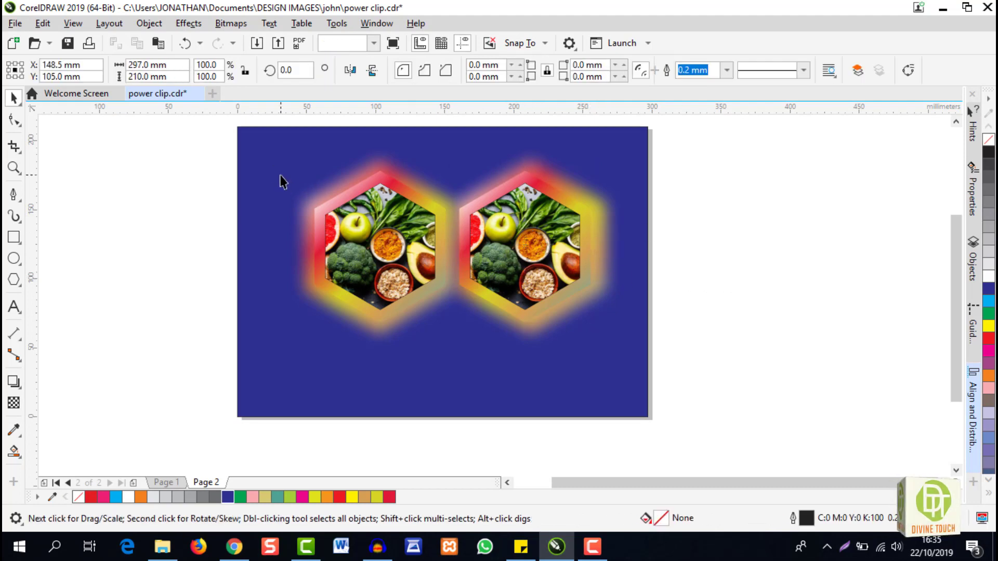
click(240, 498)
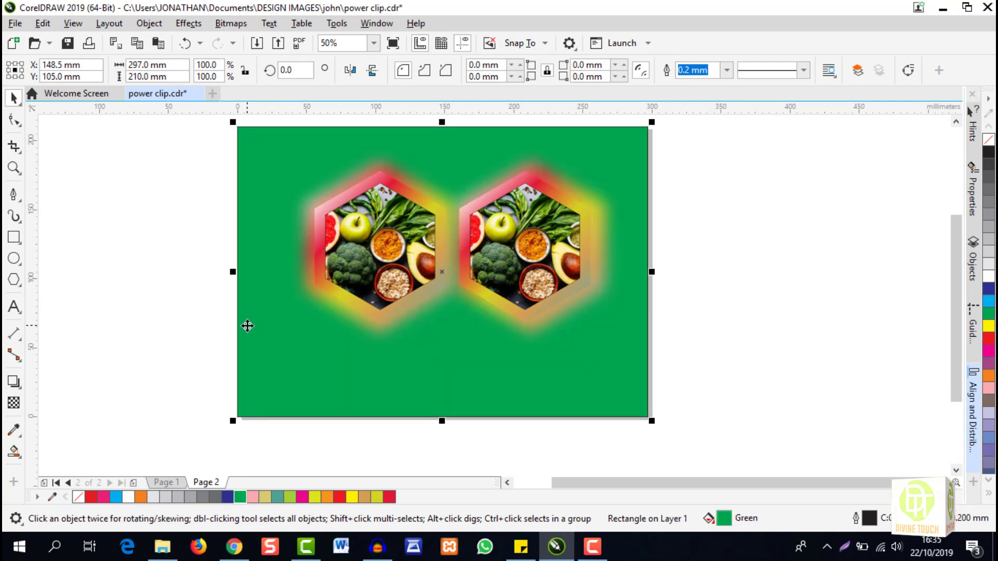
click(314, 498)
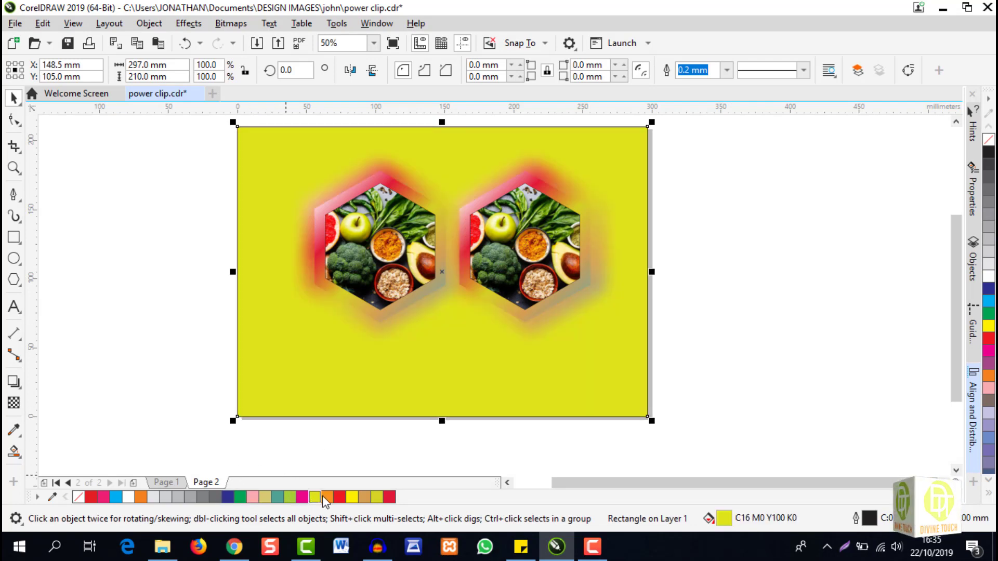
click(366, 497)
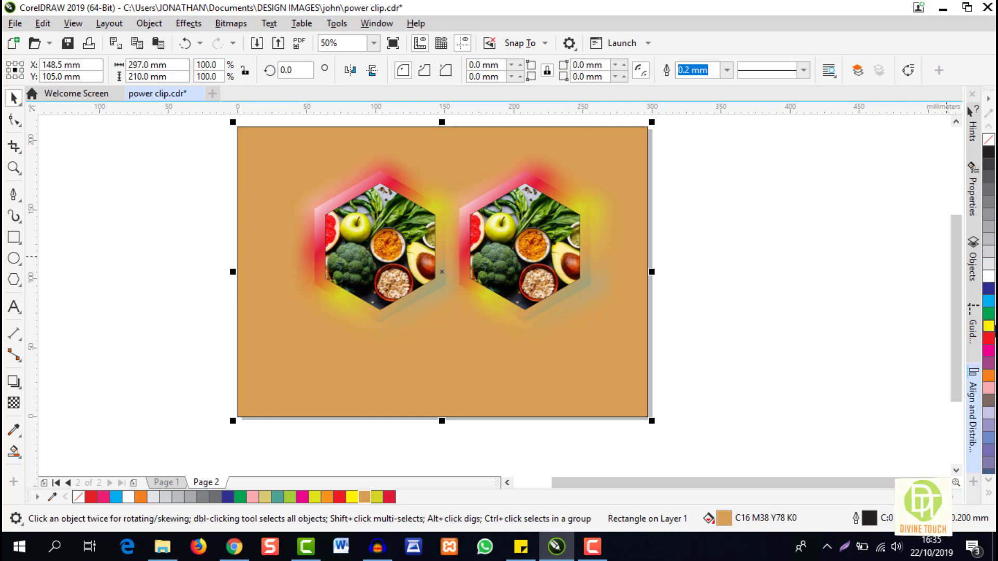
click(989, 302)
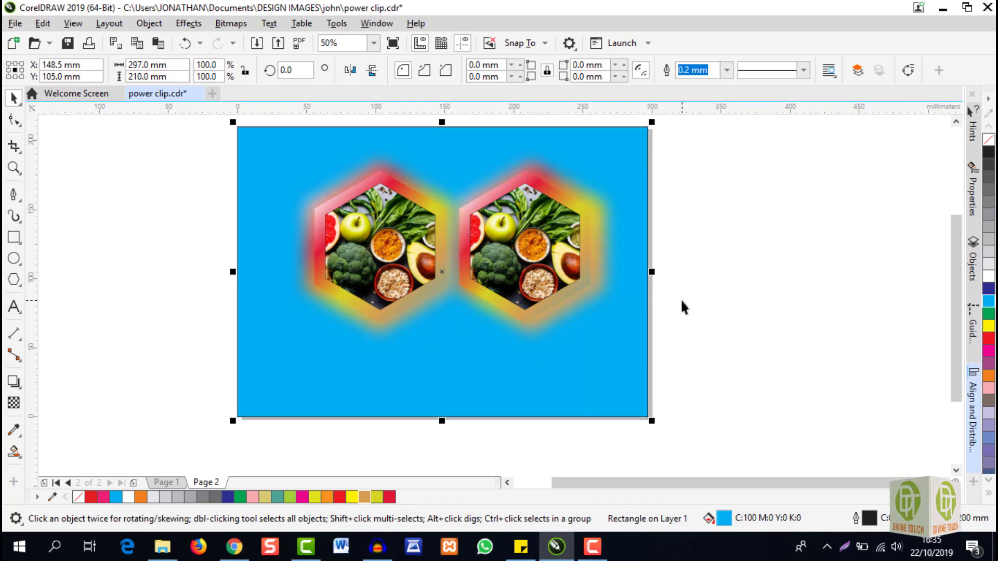
click(228, 498)
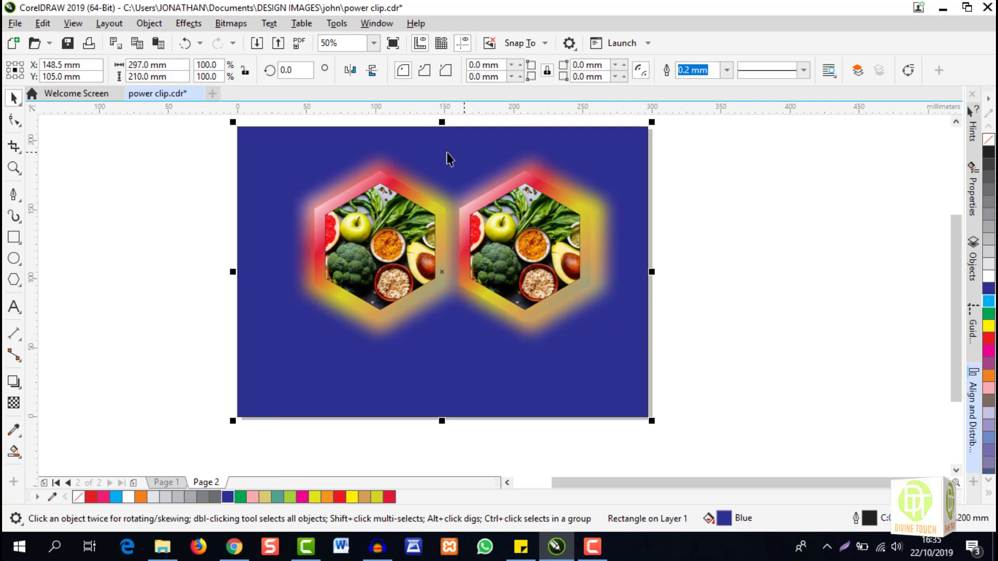
Examine the finished design in full-screen preview, both at page view and zoomed to the two hexagon groups.
click(394, 48)
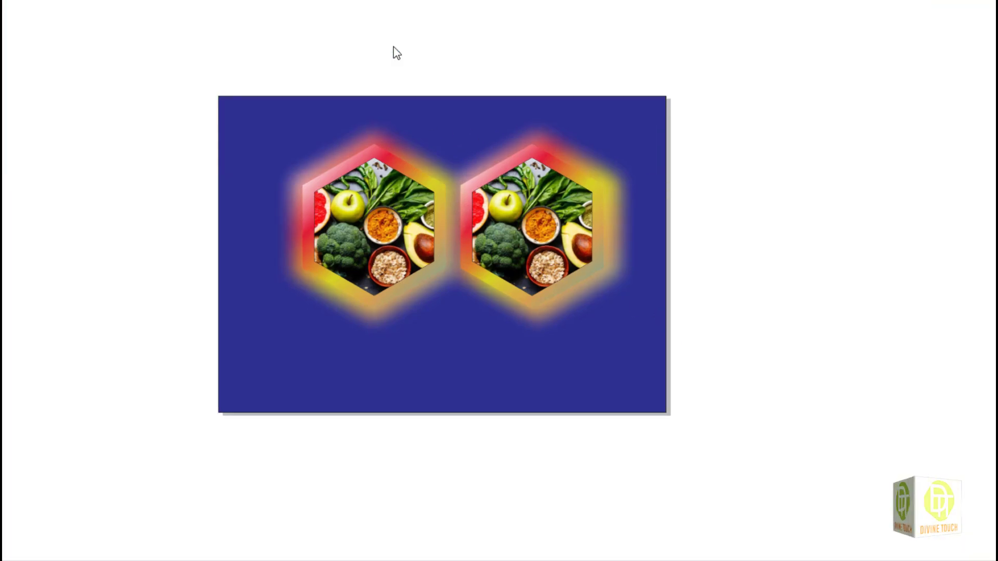
click(681, 345)
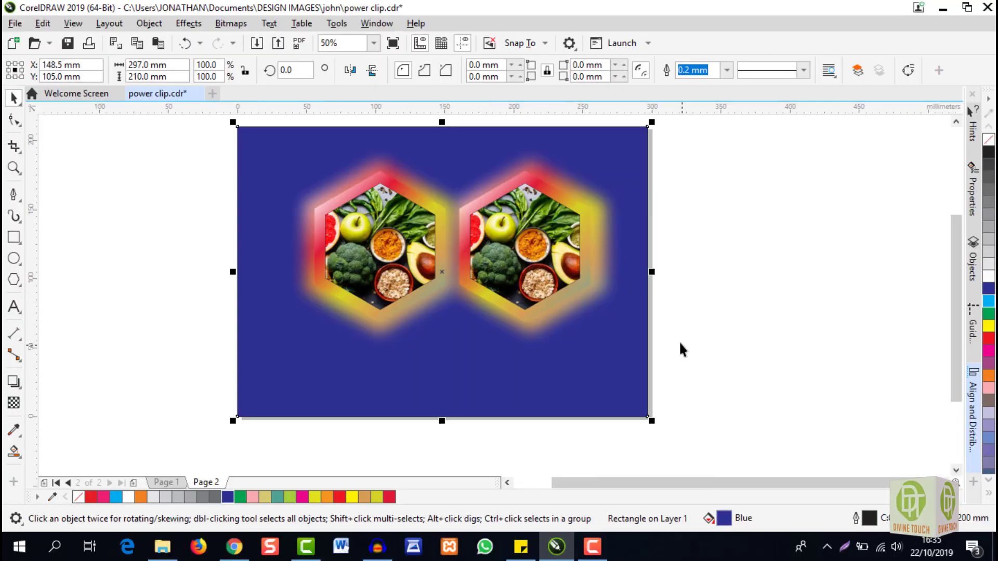
click(202, 169)
drag(219, 133, 720, 371)
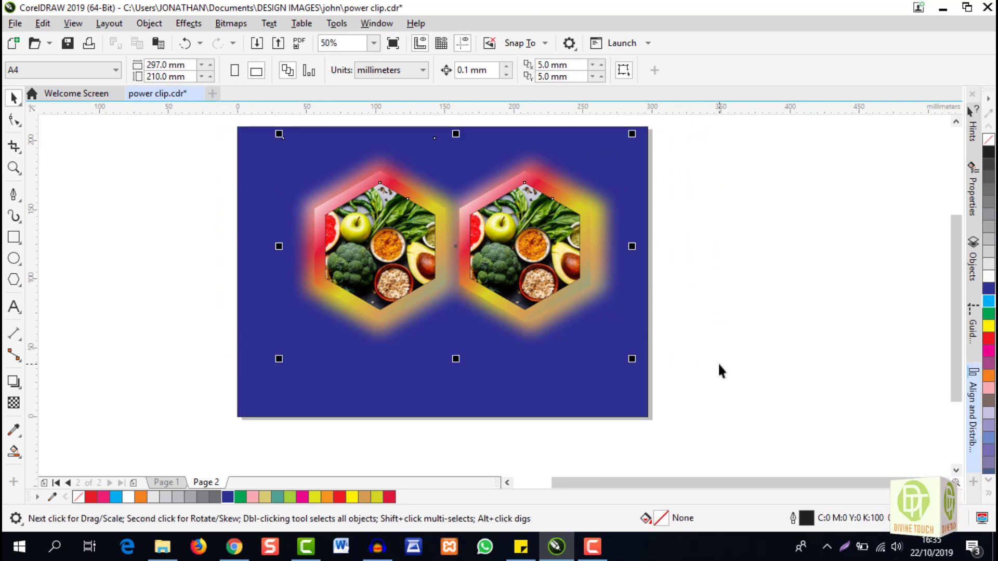
click(376, 44)
click(367, 71)
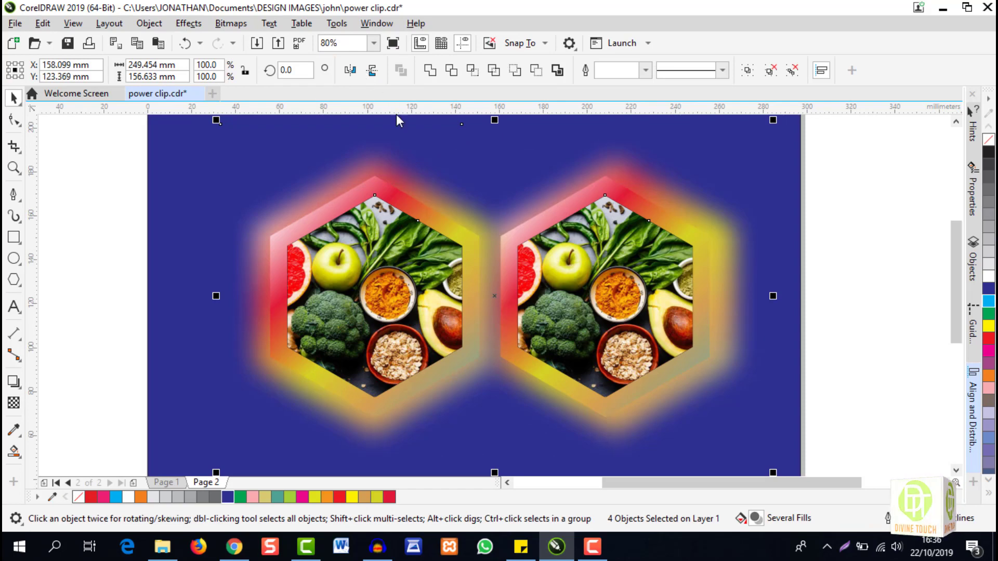
click(394, 42)
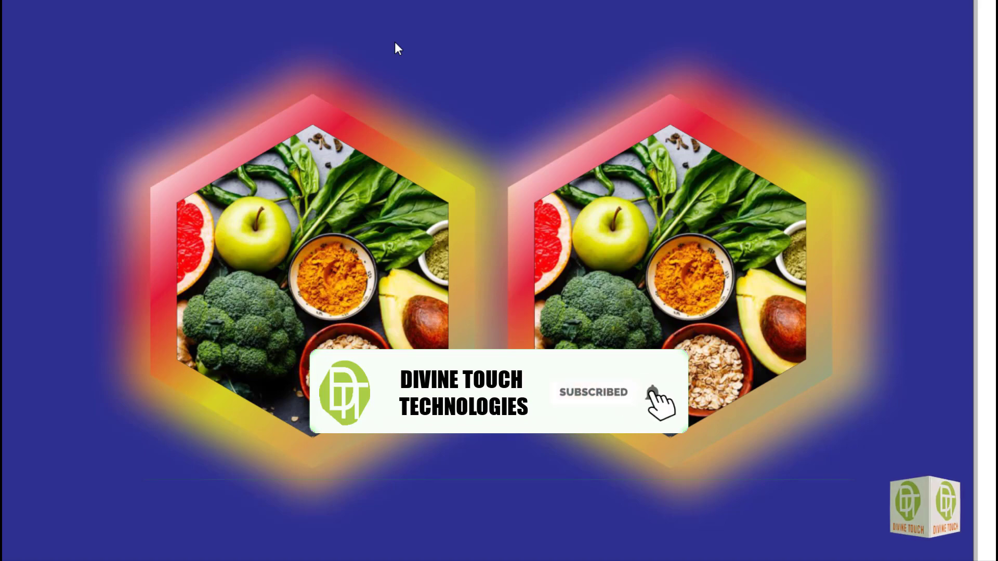
click(395, 43)
Select all the artwork including the blue background rectangle, and zoom the view to the selection.
scroll(808, 264, down, 3)
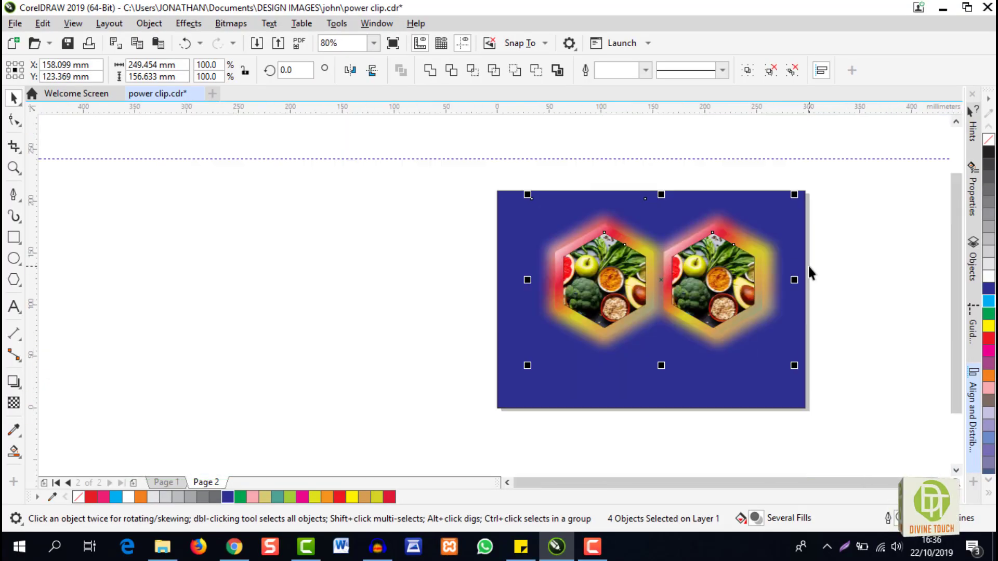
drag(456, 151, 844, 431)
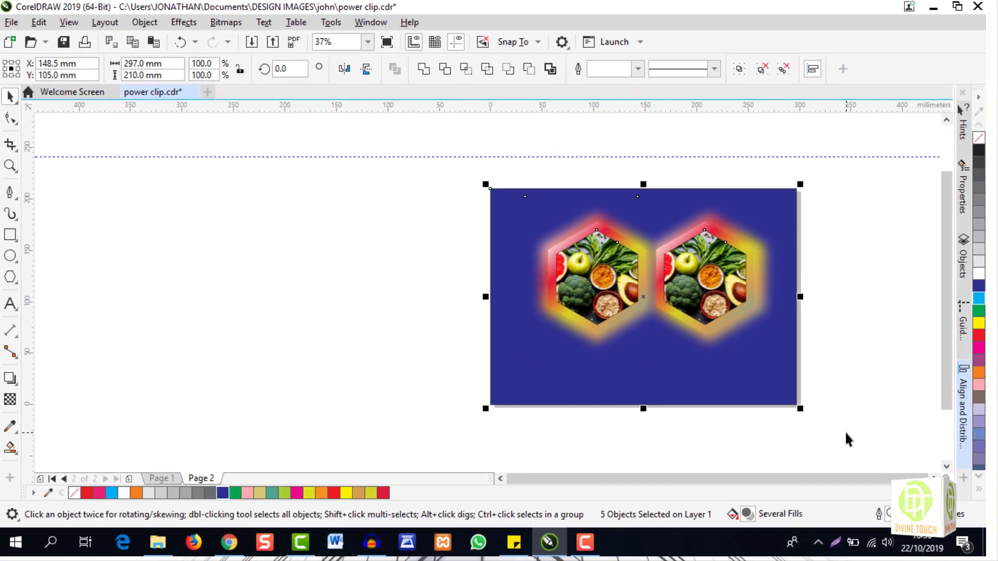
click(347, 35)
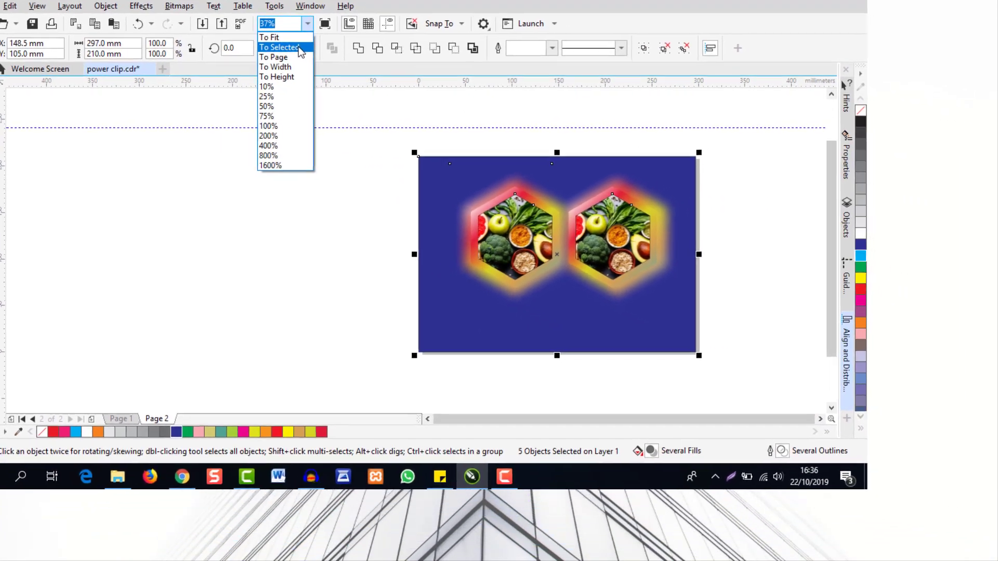